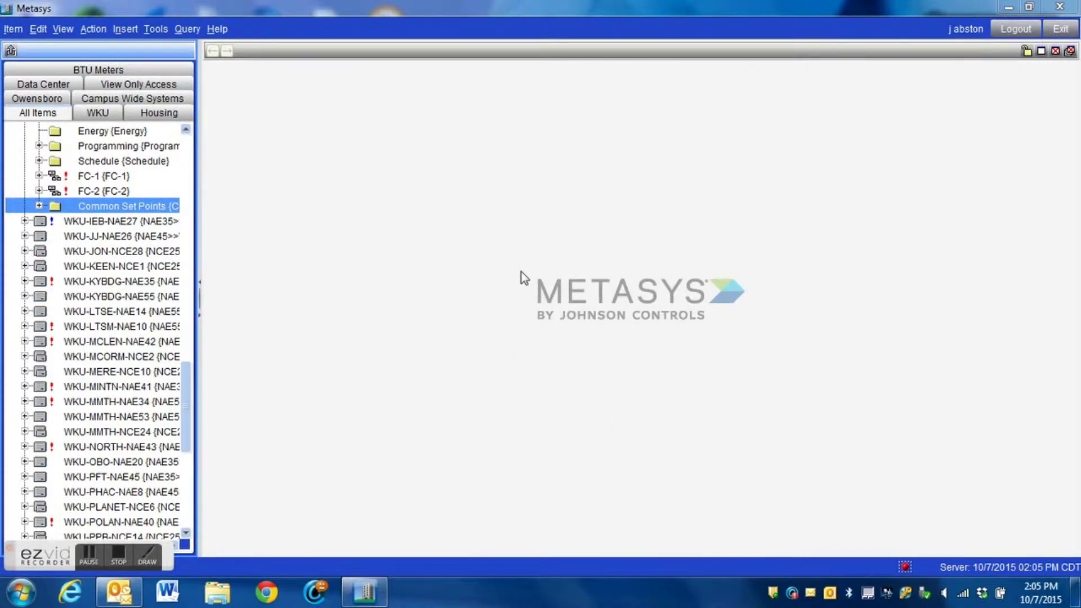
# Expand Common Set Points in the All Items tree to reveal Common ZNT-SP and ZNT-SP Control 1
pyautogui.click(39, 205)
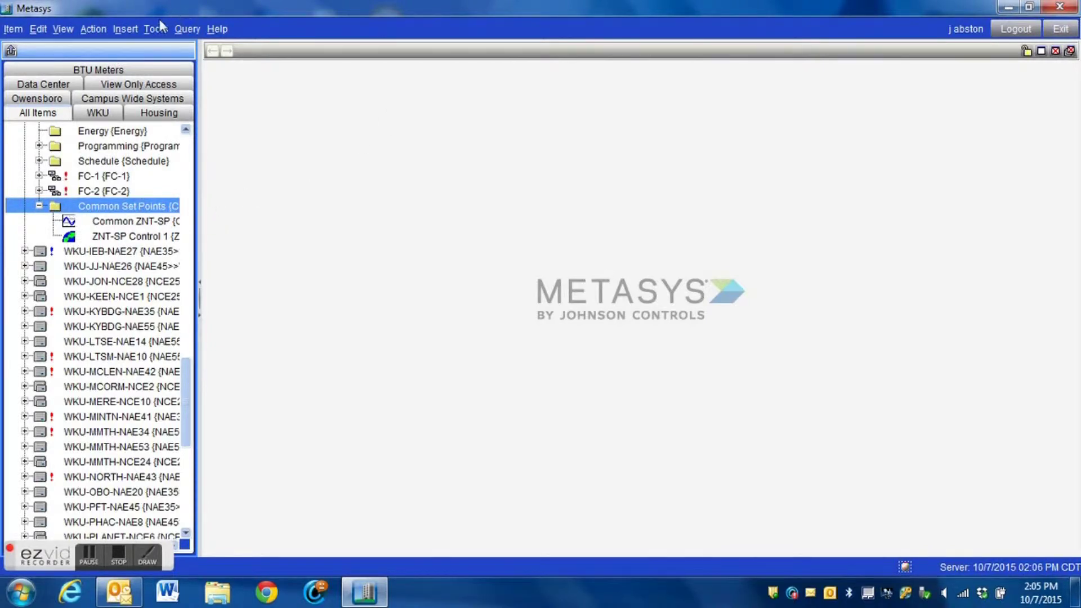
# Insert a new AV object under Common Set Points with identifier 'Honors Master Econ Lockout'
pyautogui.click(127, 30)
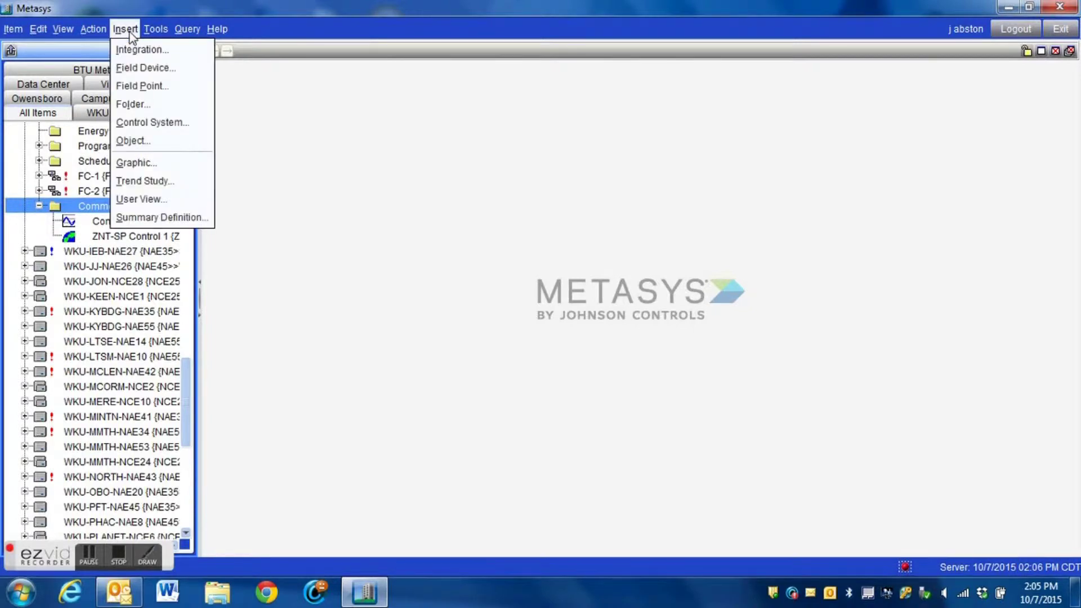
pyautogui.click(131, 141)
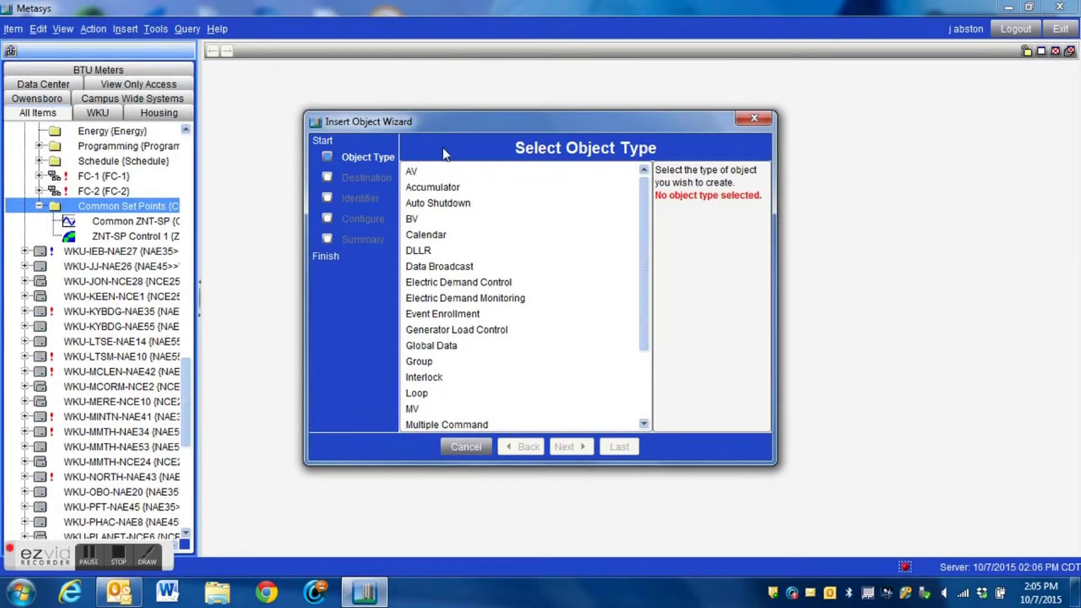
pyautogui.click(413, 176)
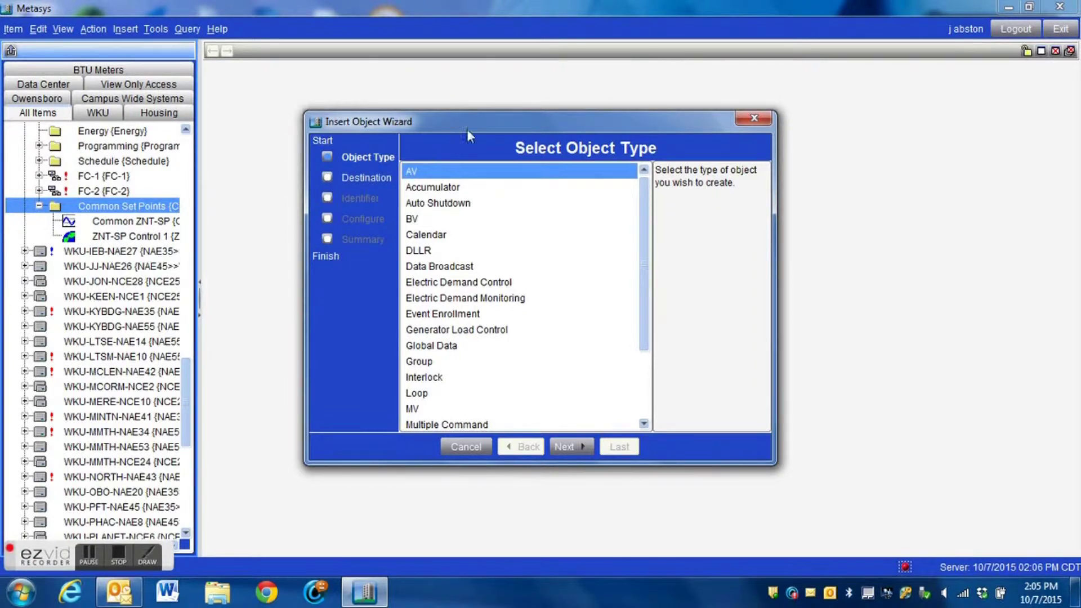
pyautogui.click(565, 447)
pyautogui.scroll(-4, 422, 405)
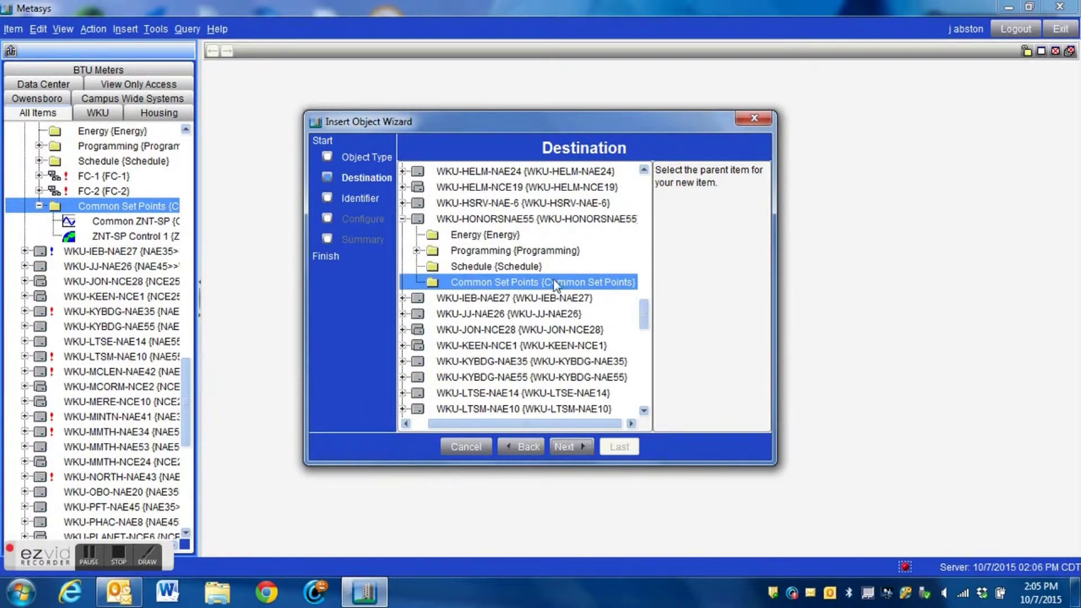
pyautogui.click(574, 446)
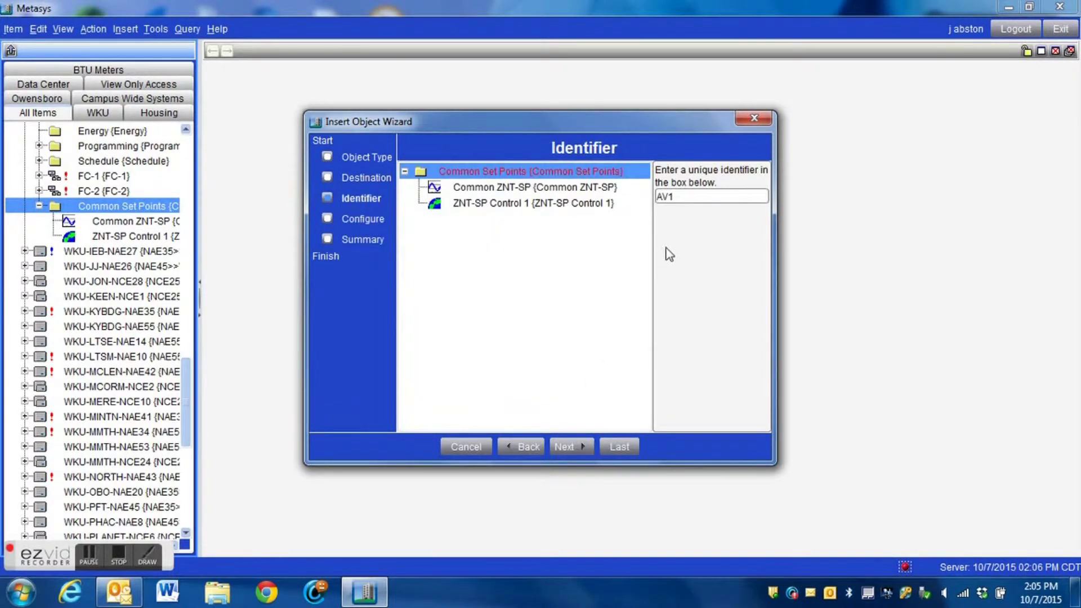
pyautogui.moveTo(687, 198); pyautogui.dragTo(637, 196)
pyautogui.write('Honors Master Econ')
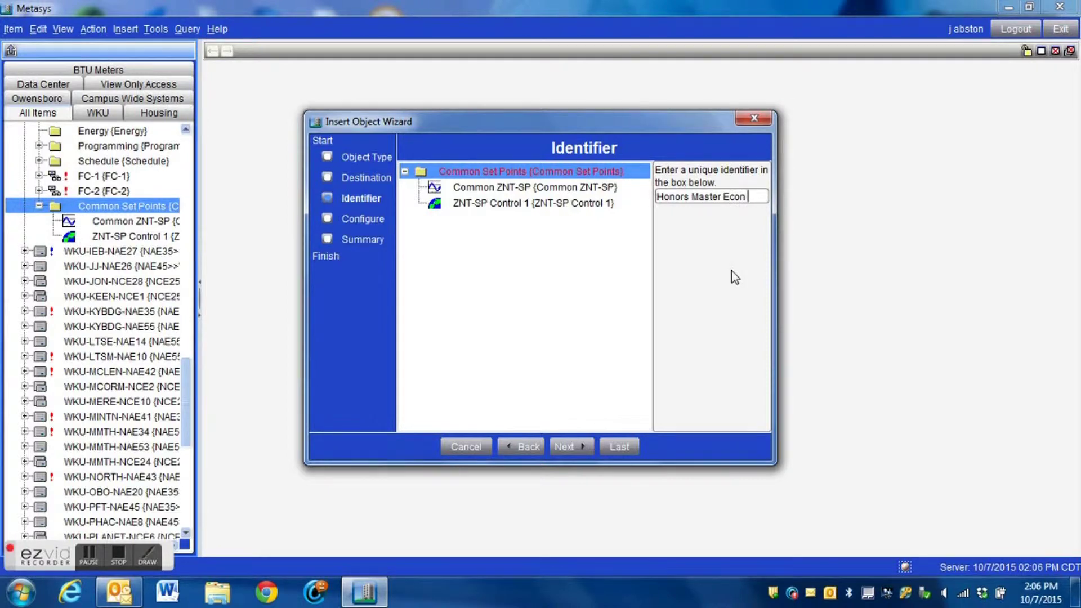
pyautogui.write(' Lockout')
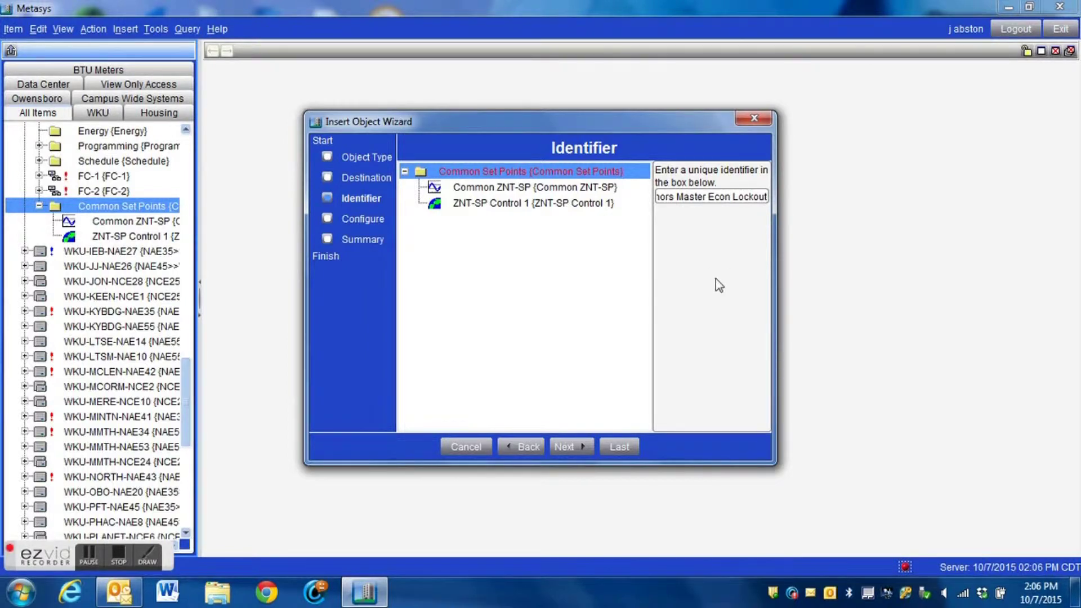
pyautogui.click(569, 447)
# Enlarge the wizard and set the new point's Units to deg F
pyautogui.moveTo(487, 126); pyautogui.dragTo(384, 38)
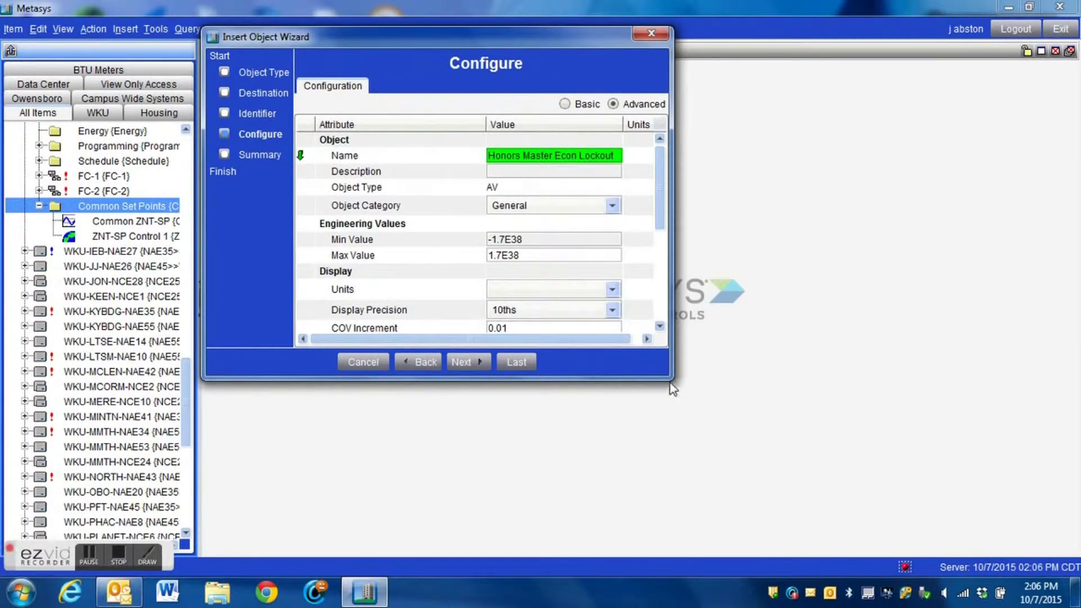
pyautogui.moveTo(670, 382); pyautogui.dragTo(855, 510)
pyautogui.click(546, 291)
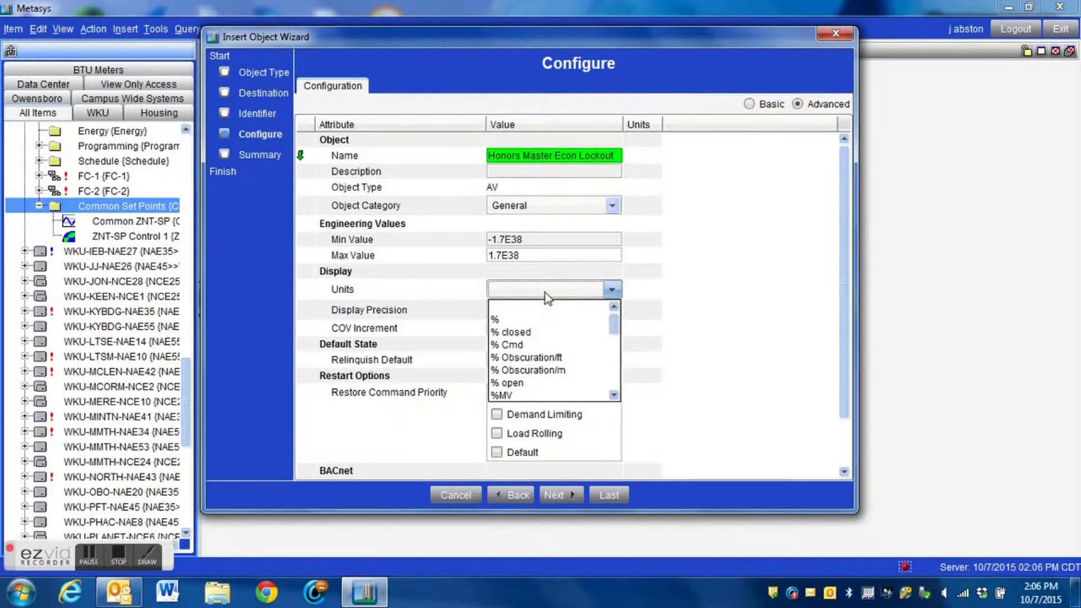
pyautogui.write('db(a')
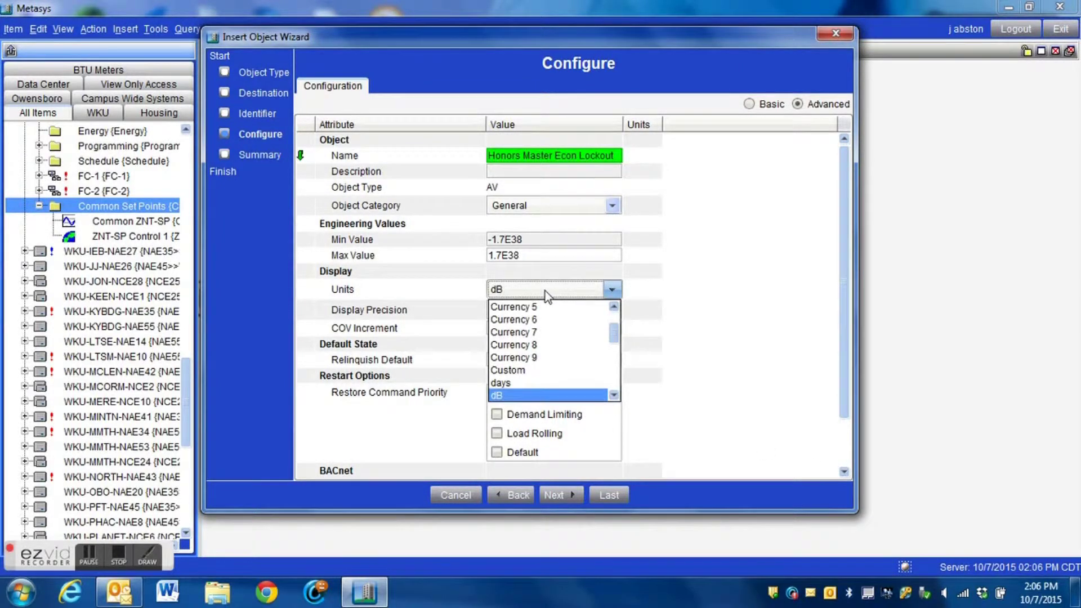
pyautogui.scroll(-1, 560, 343)
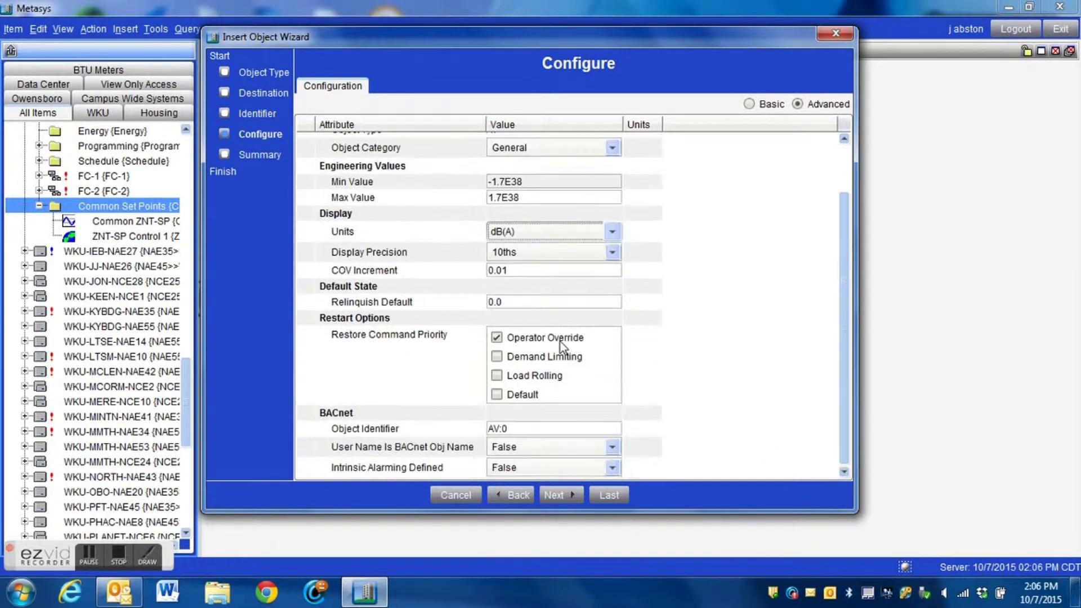
pyautogui.click(533, 235)
pyautogui.scroll(-4, 543, 286)
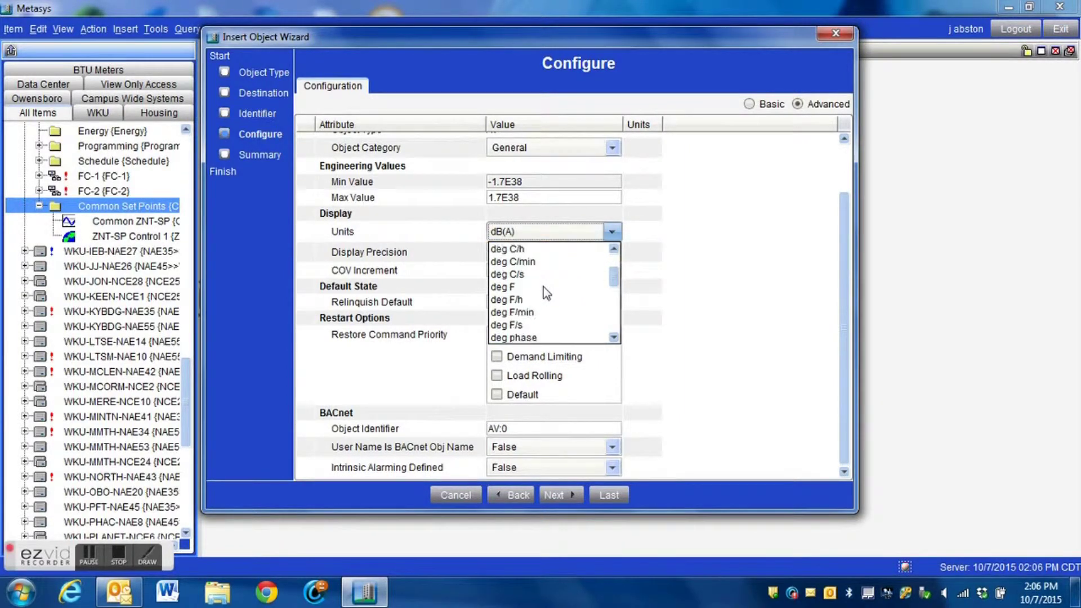
pyautogui.click(529, 287)
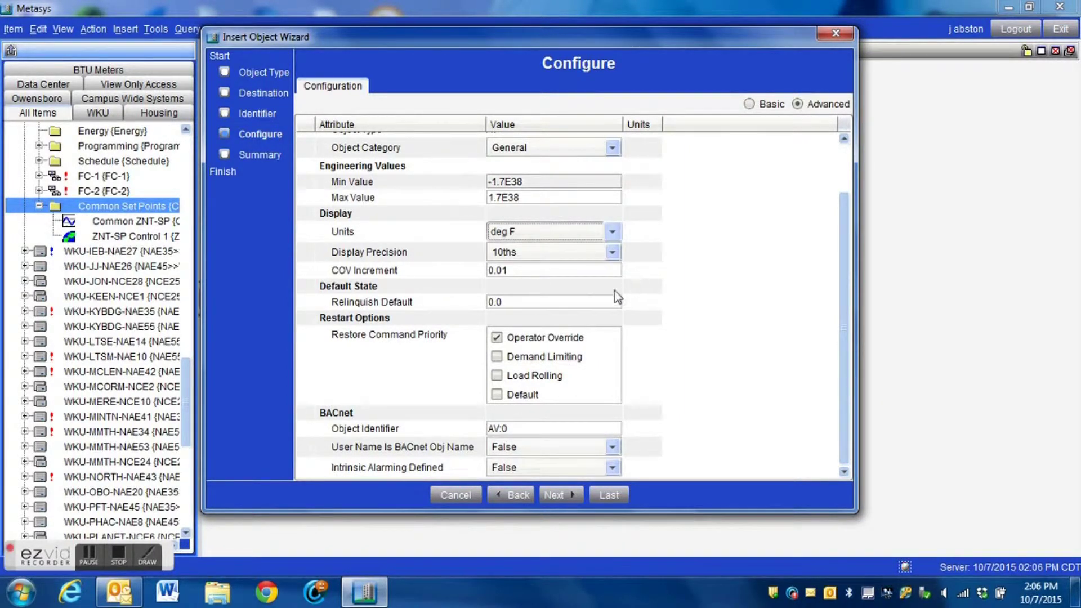
# Set Relinquish Default to 60 and advance to the Summary step
pyautogui.click(523, 302)
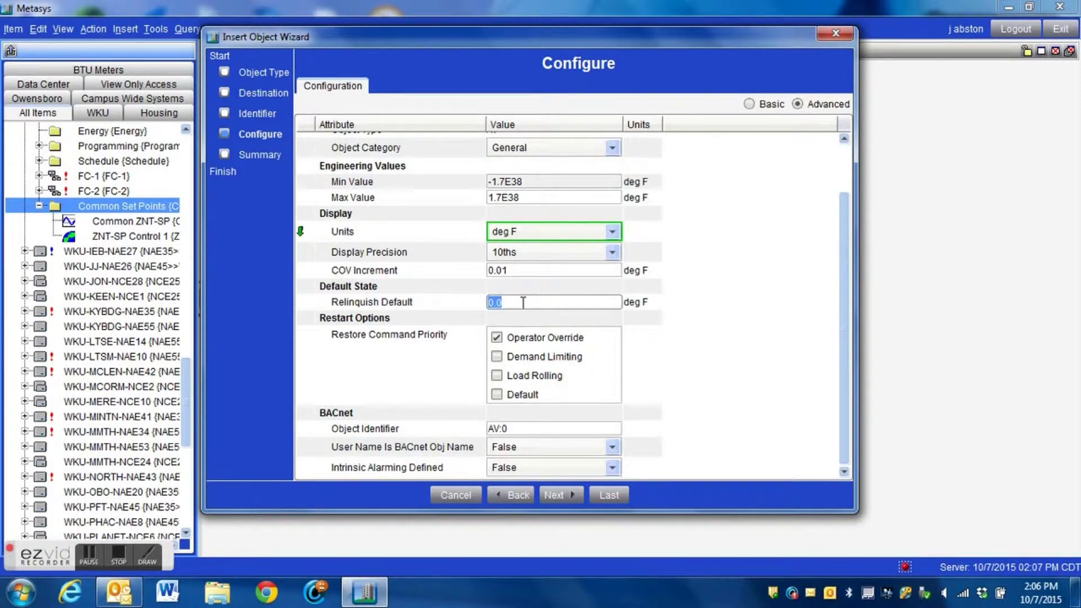
pyautogui.write('7')
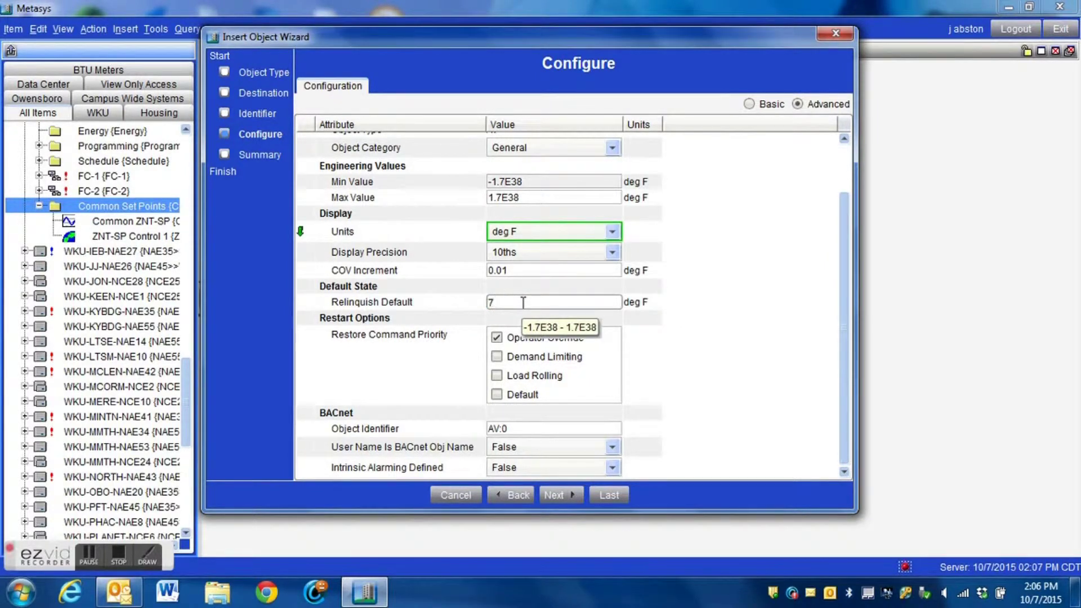
pyautogui.press('BackSpace')
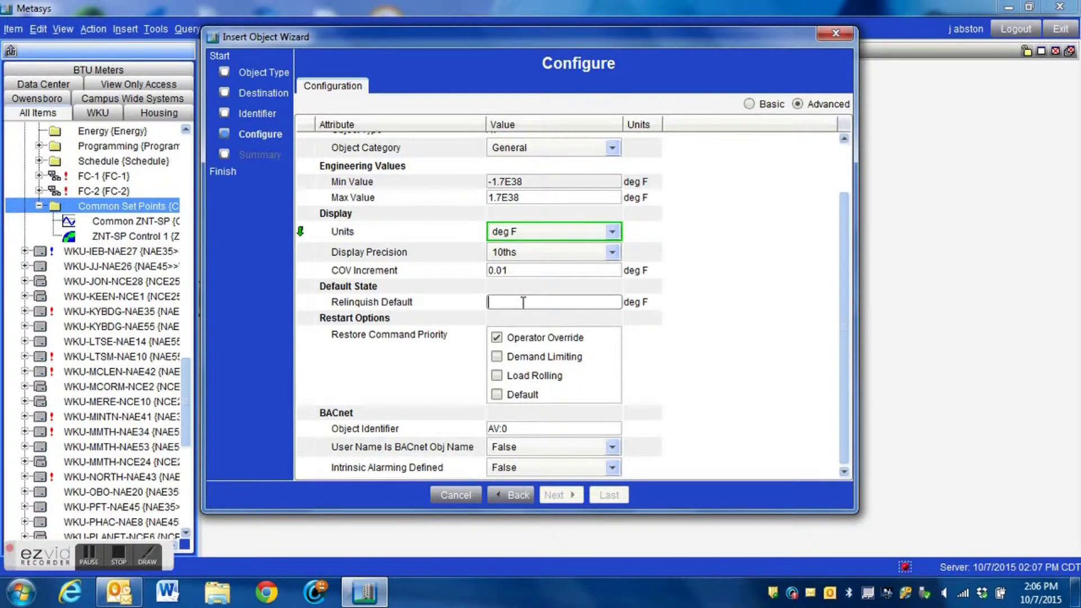
pyautogui.write('6')
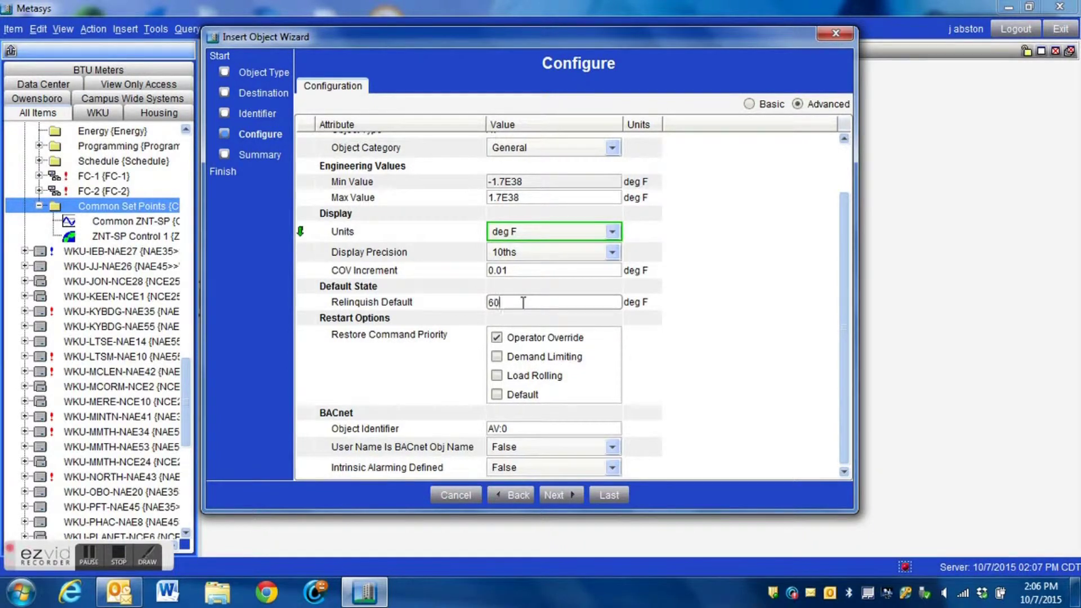
pyautogui.press('BackSpace')
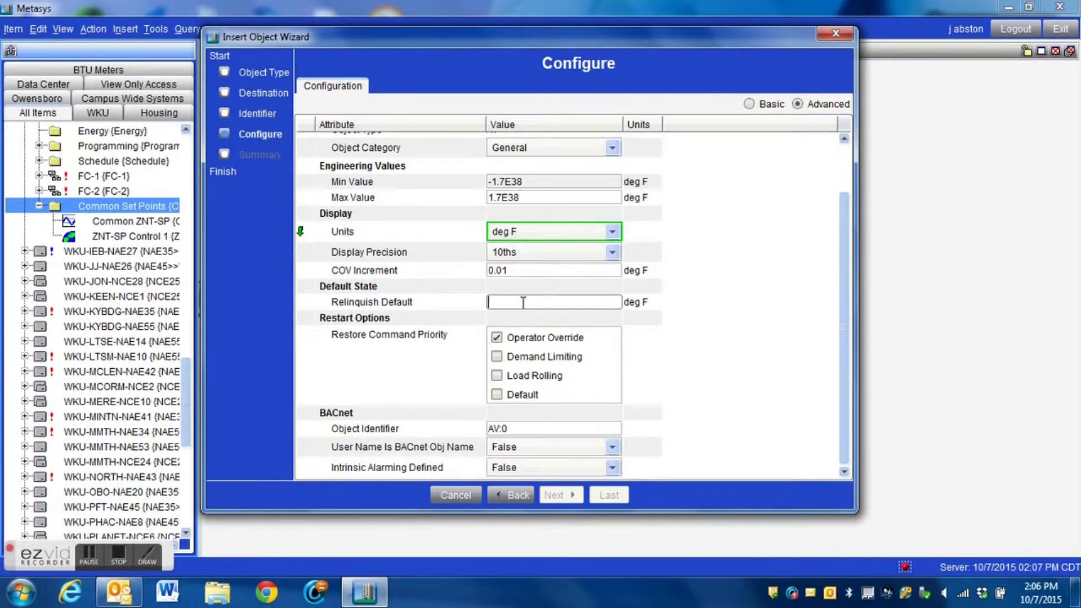
pyautogui.write('60')
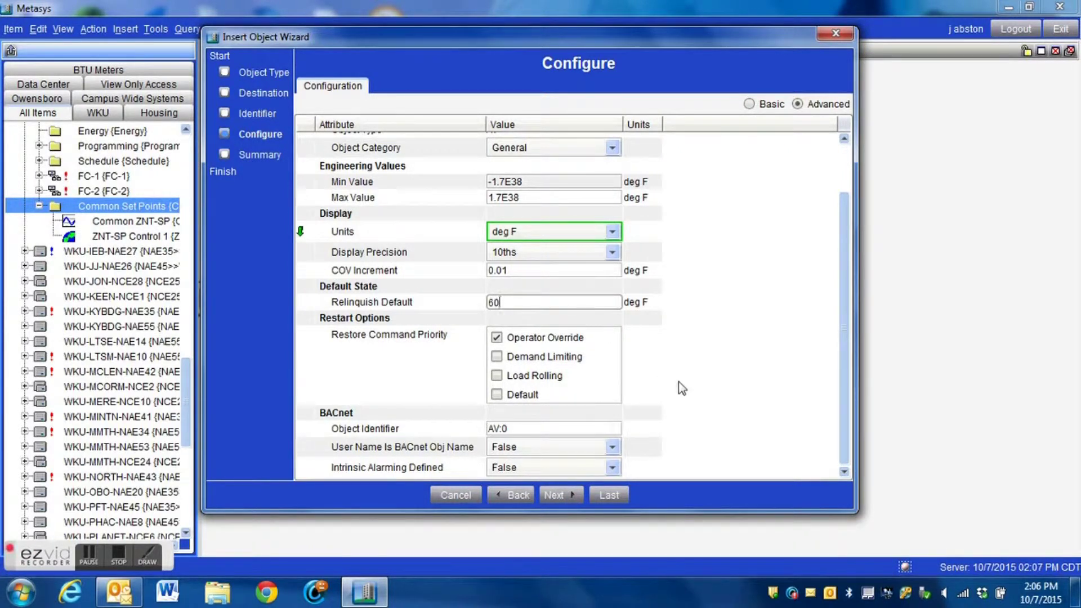
pyautogui.click(553, 494)
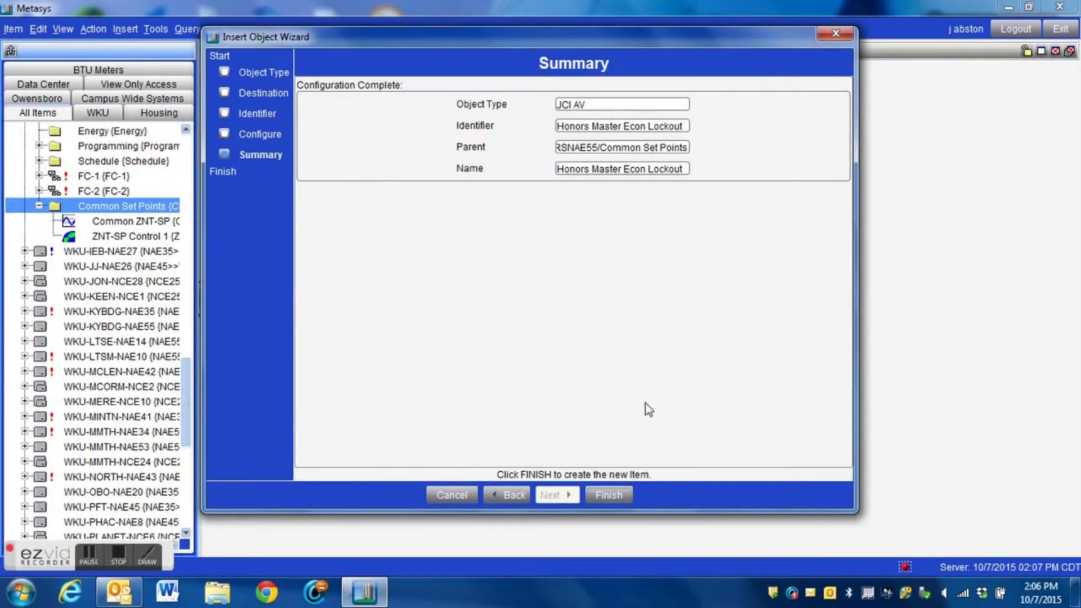
# Finish creating Honors Master Econ Lockout, skipping the Extension Wizard with Done
pyautogui.click(613, 493)
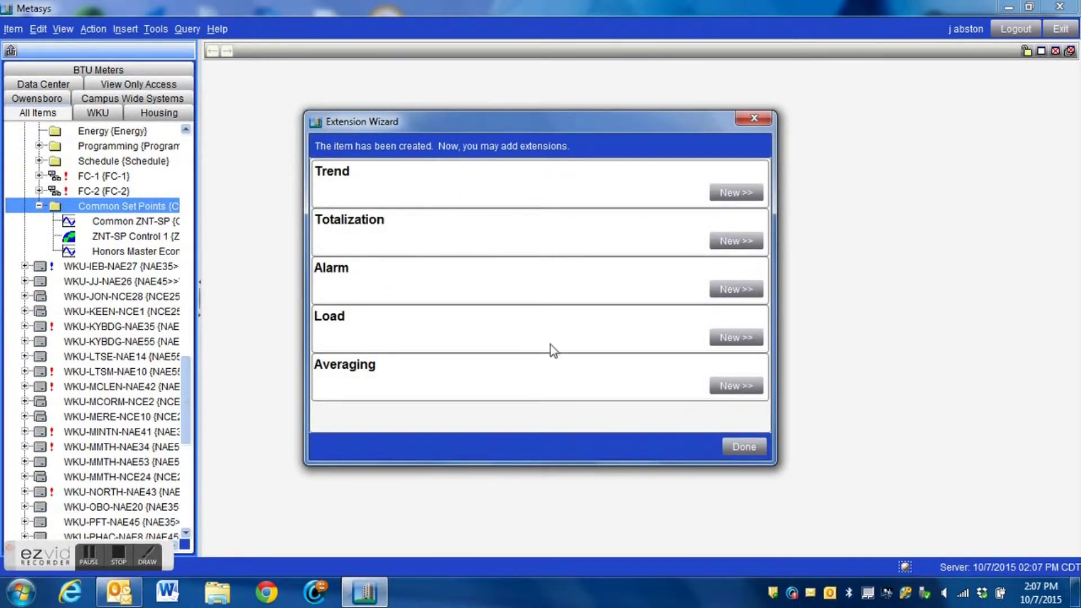
pyautogui.click(742, 447)
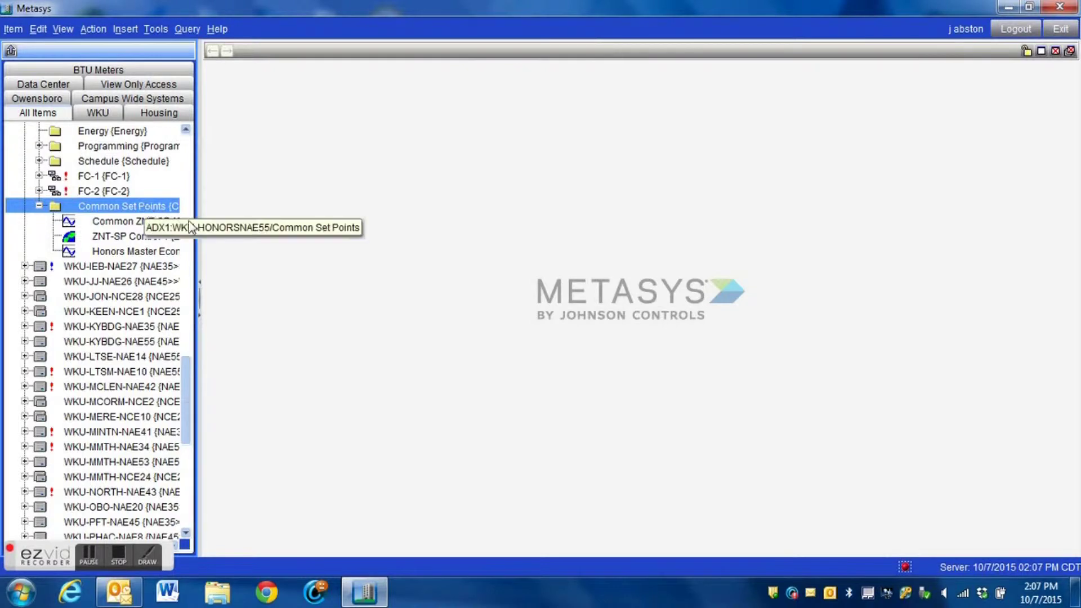
pyautogui.click(125, 31)
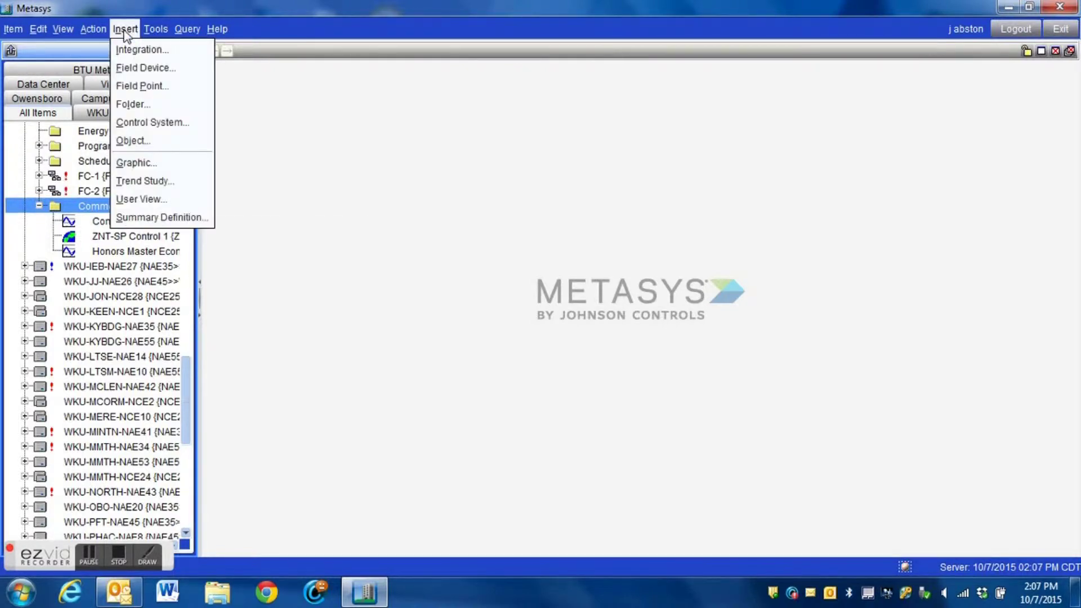
# Insert a Global Data object under Common Set Points with identifier 'Lockout Control'
pyautogui.click(135, 142)
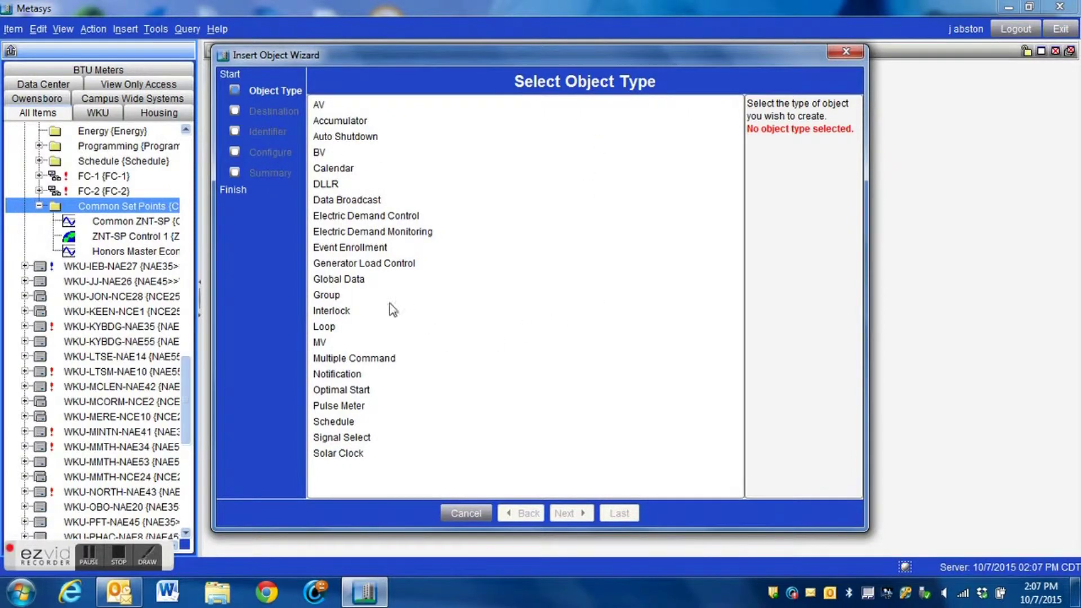
pyautogui.click(329, 279)
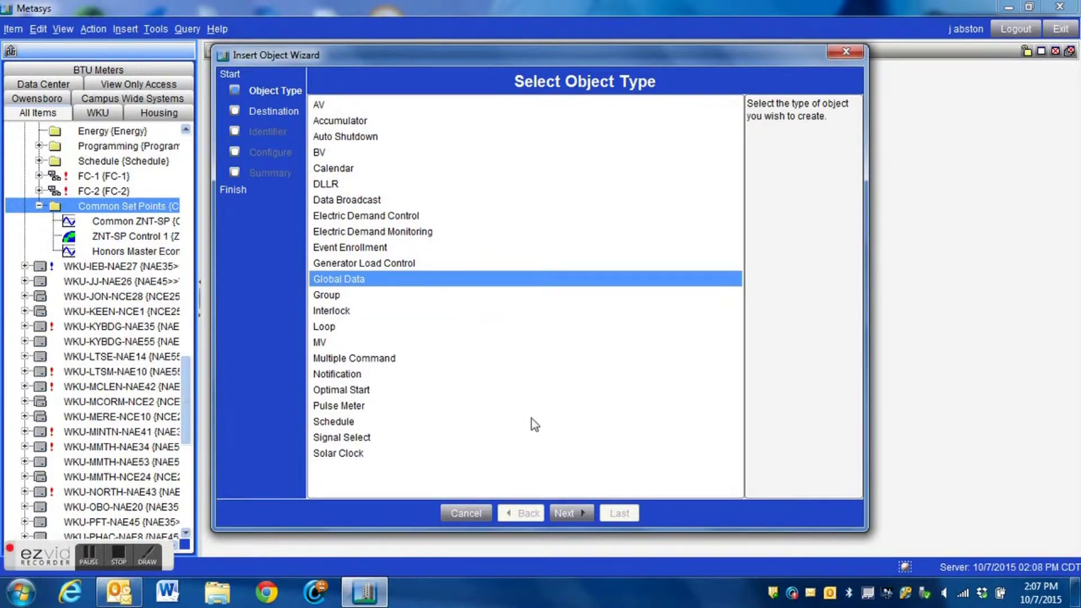
pyautogui.click(569, 514)
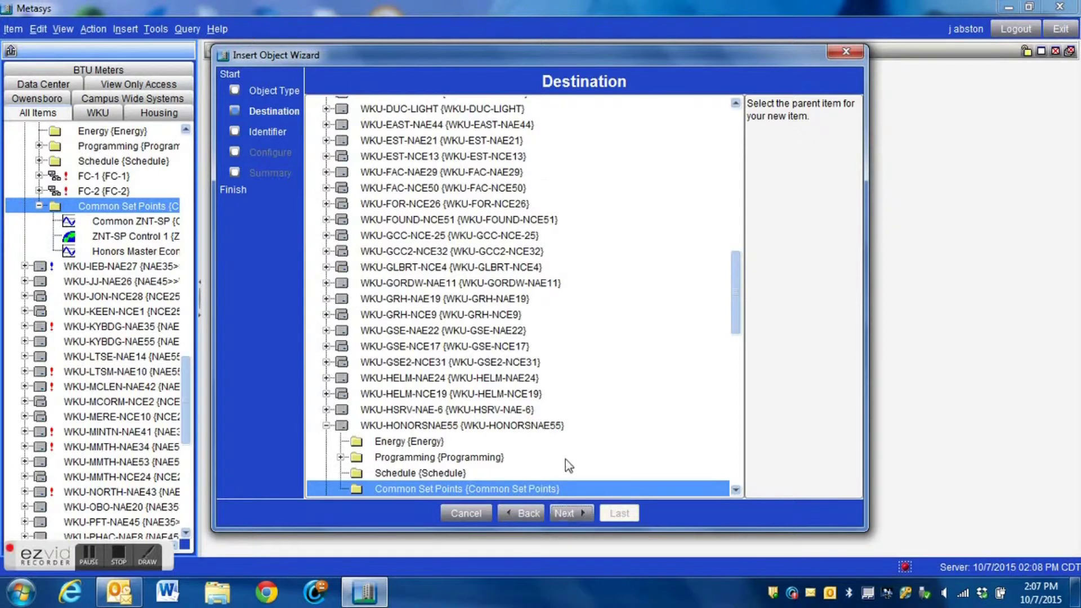
pyautogui.scroll(-5, 566, 459)
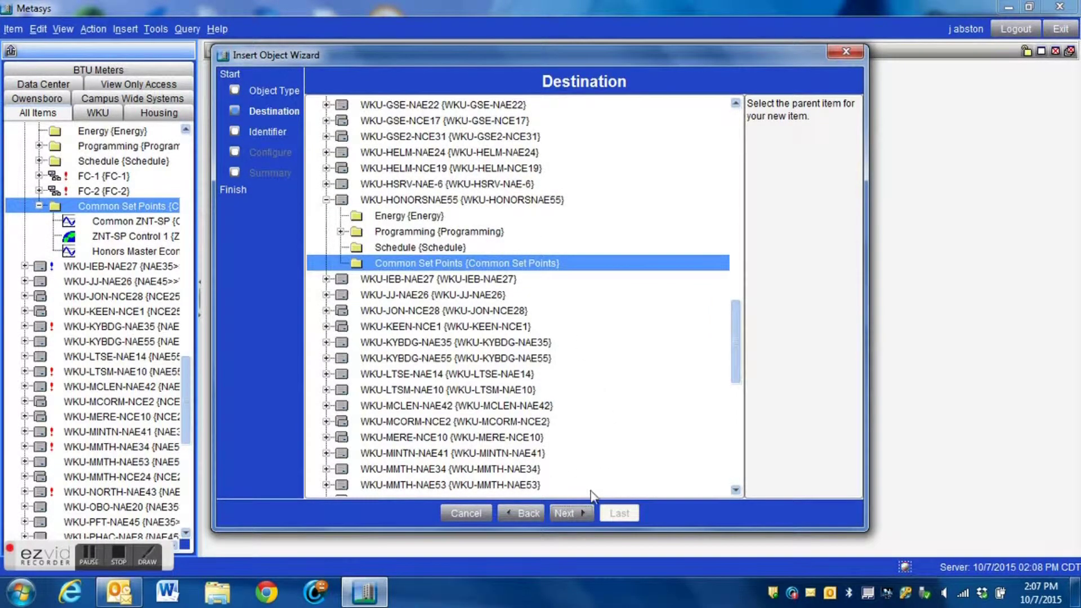
pyautogui.click(578, 511)
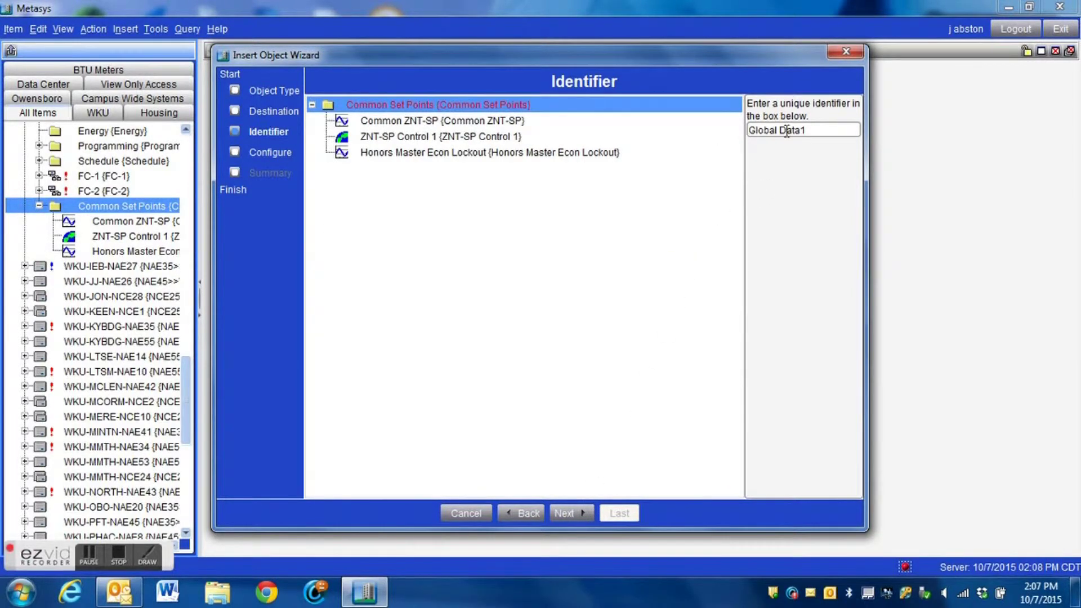
pyautogui.moveTo(821, 131); pyautogui.dragTo(717, 120)
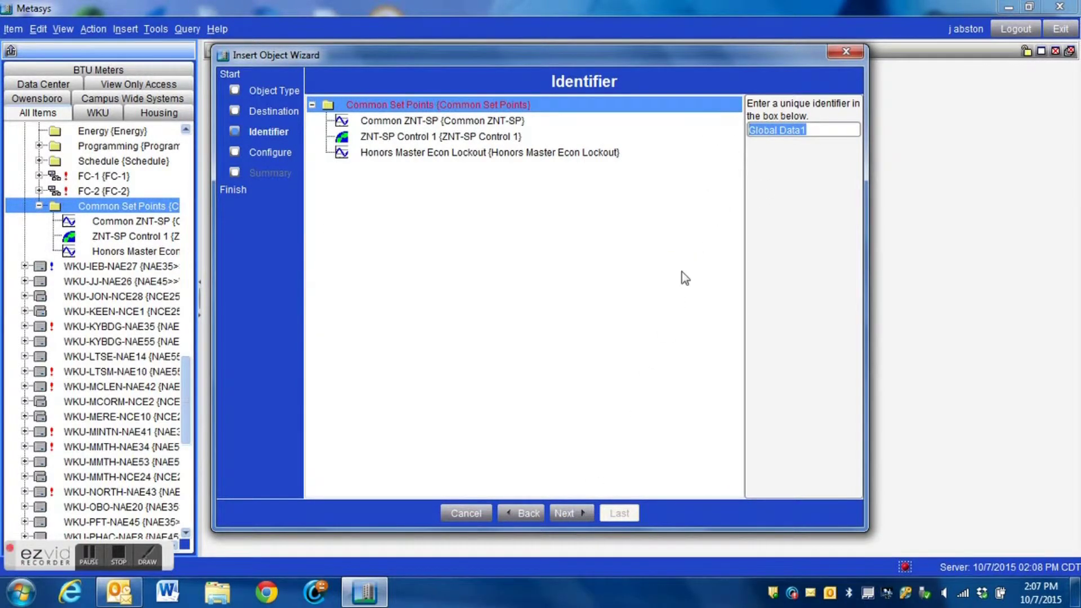
pyautogui.write('Lock')
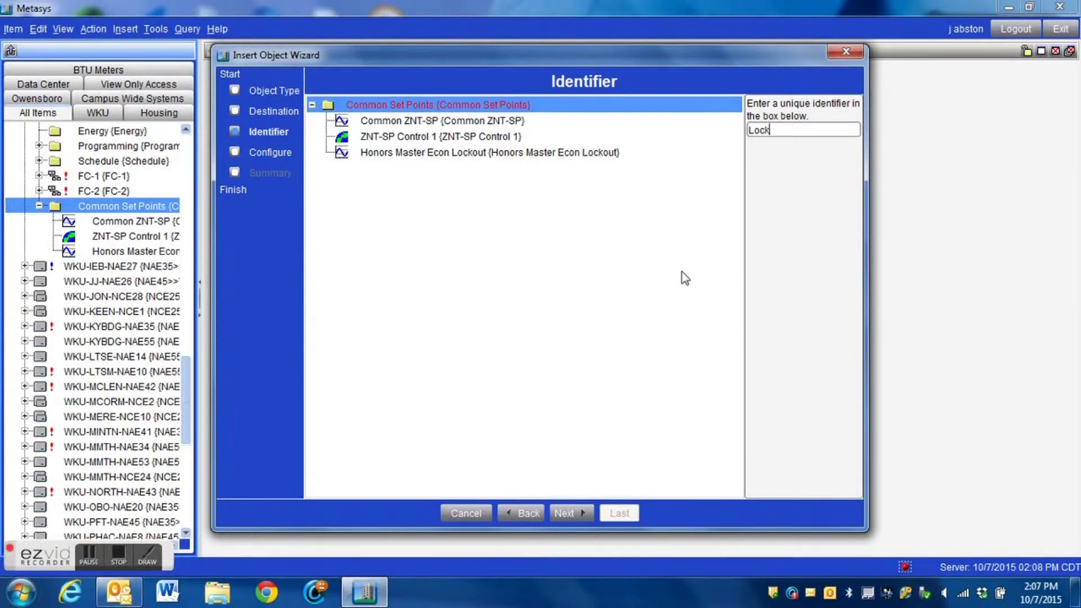
pyautogui.write('out Control')
pyautogui.click(568, 513)
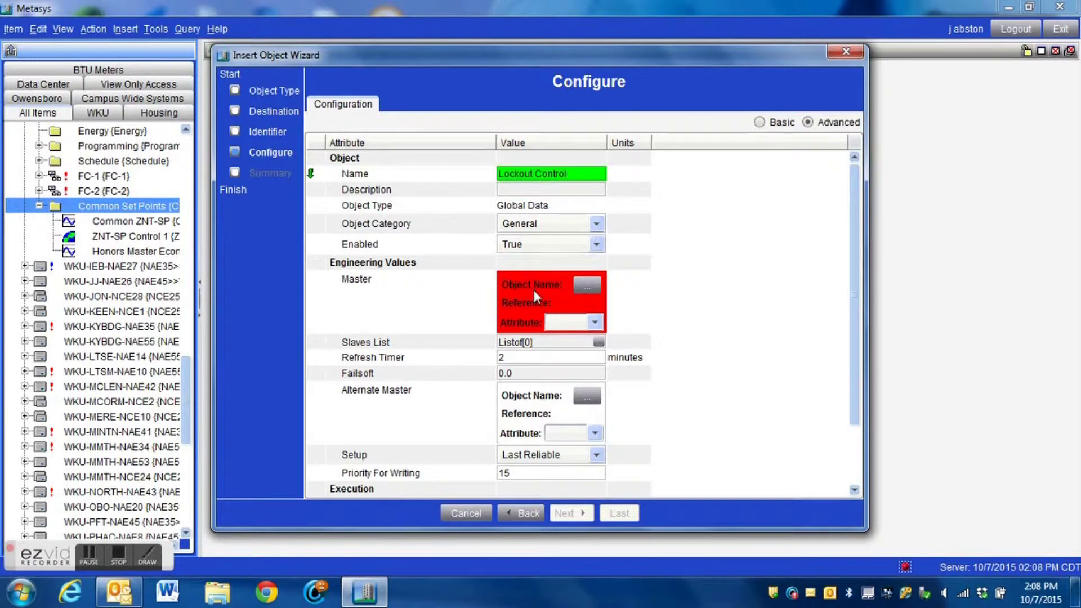
# Set Lockout Control's Master to WKU-HONORSNAE55 > Common Set Points > Honors Master Econ Lockout
pyautogui.click(587, 286)
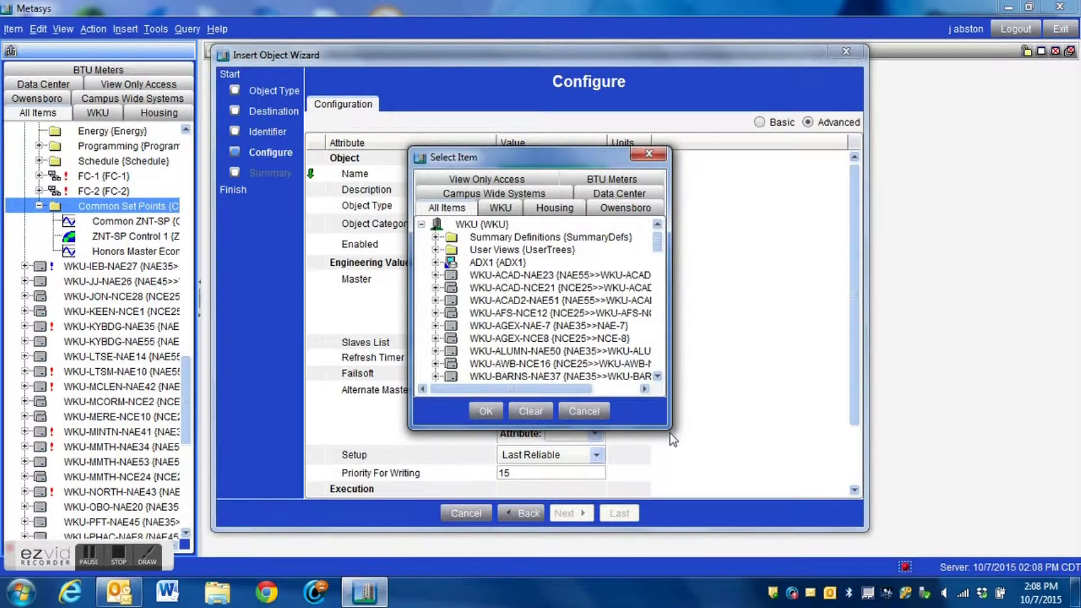
pyautogui.moveTo(669, 430); pyautogui.dragTo(794, 553)
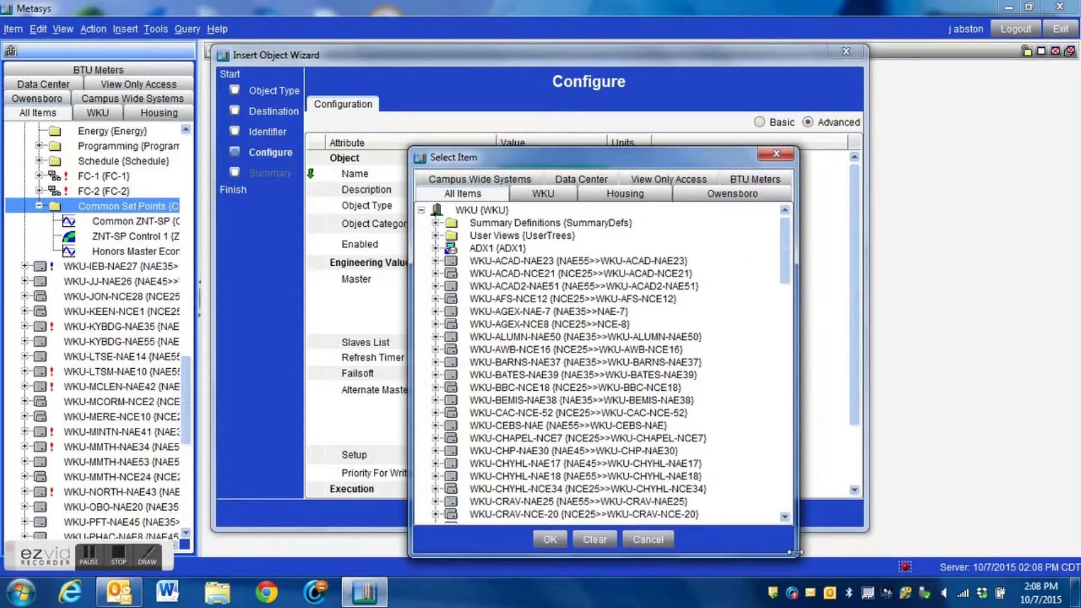
pyautogui.moveTo(538, 159); pyautogui.dragTo(474, 76)
pyautogui.scroll(-1, 431, 291)
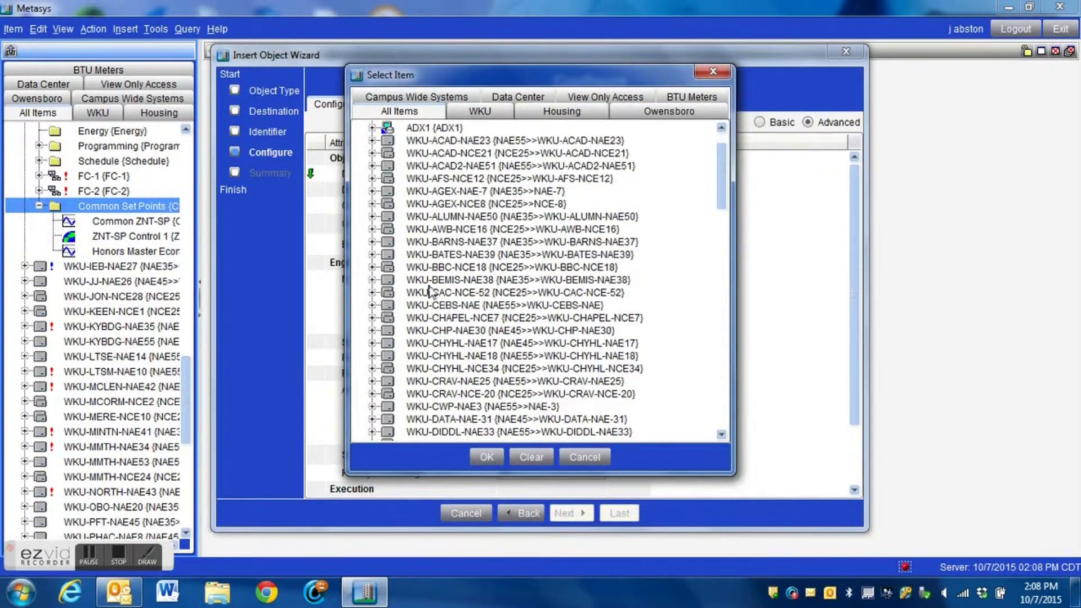
pyautogui.scroll(-15, 431, 291)
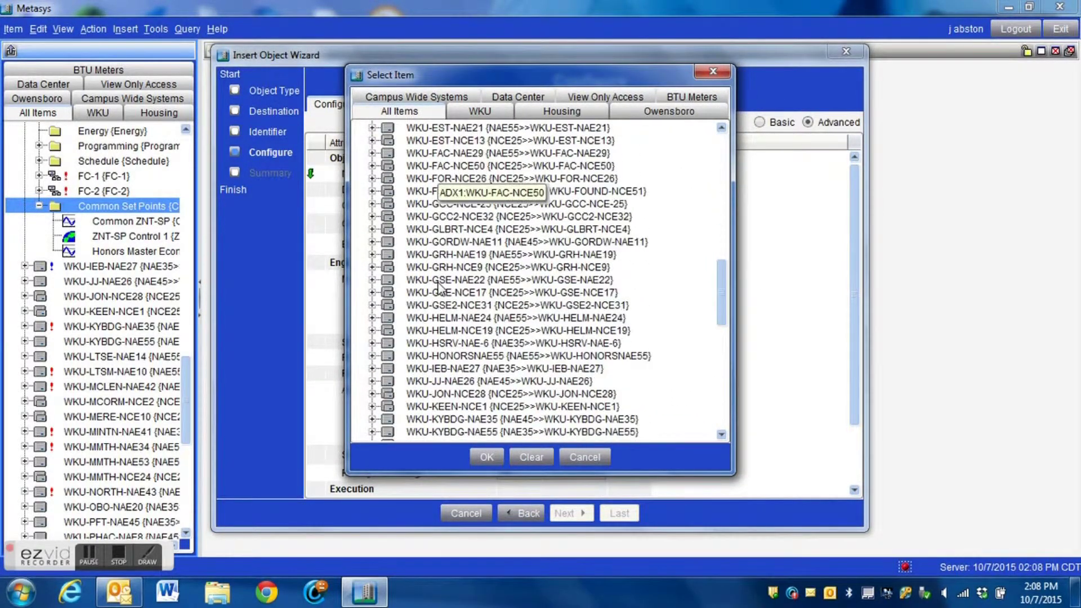
pyautogui.scroll(-1, 441, 288)
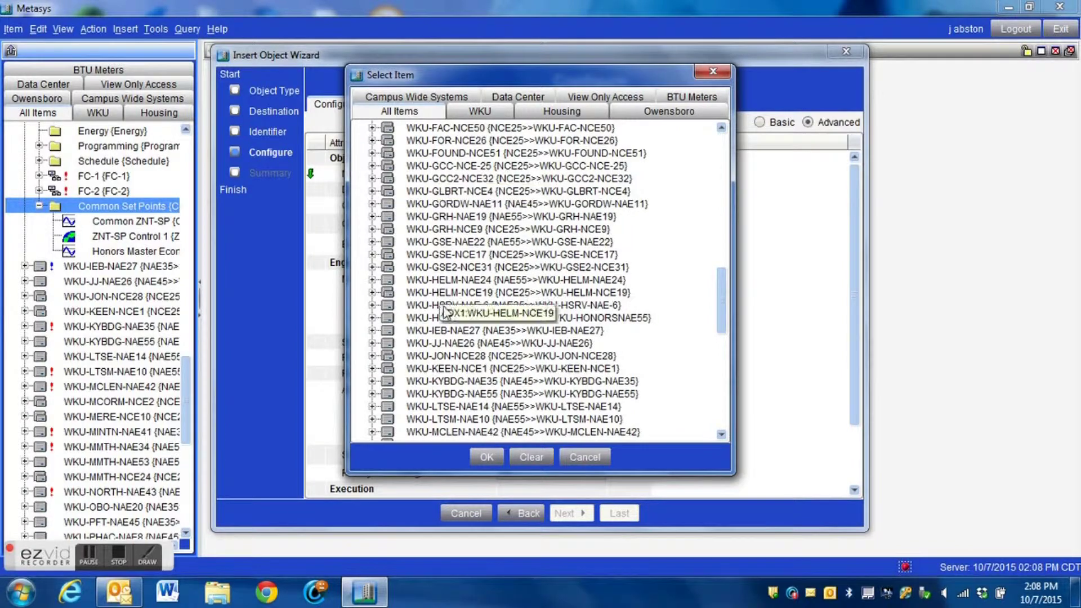
pyautogui.click(372, 318)
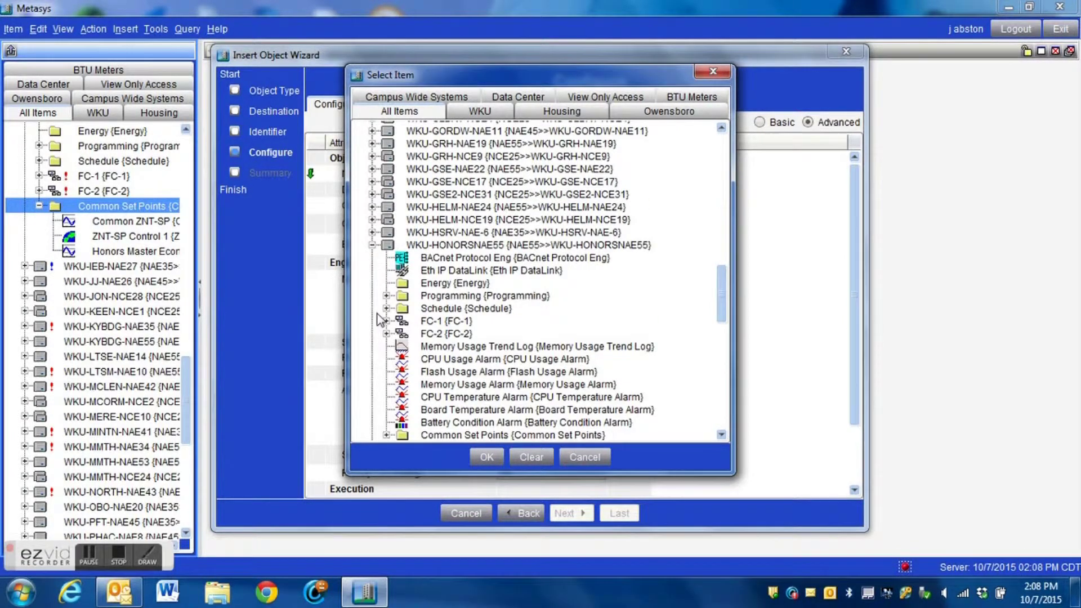
pyautogui.scroll(-3, 379, 320)
pyautogui.click(386, 331)
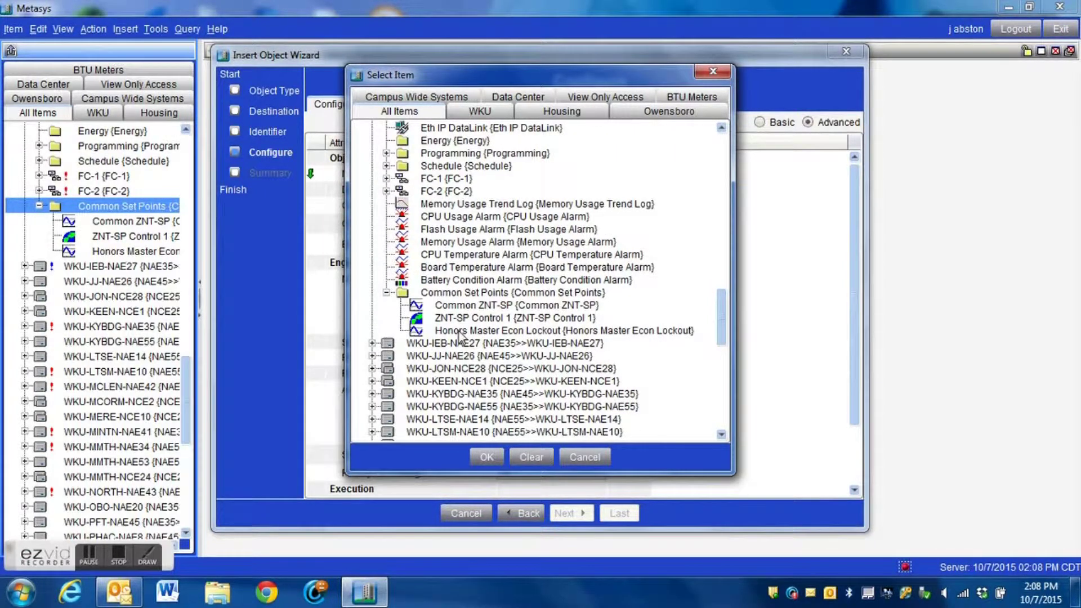
pyautogui.click(461, 332)
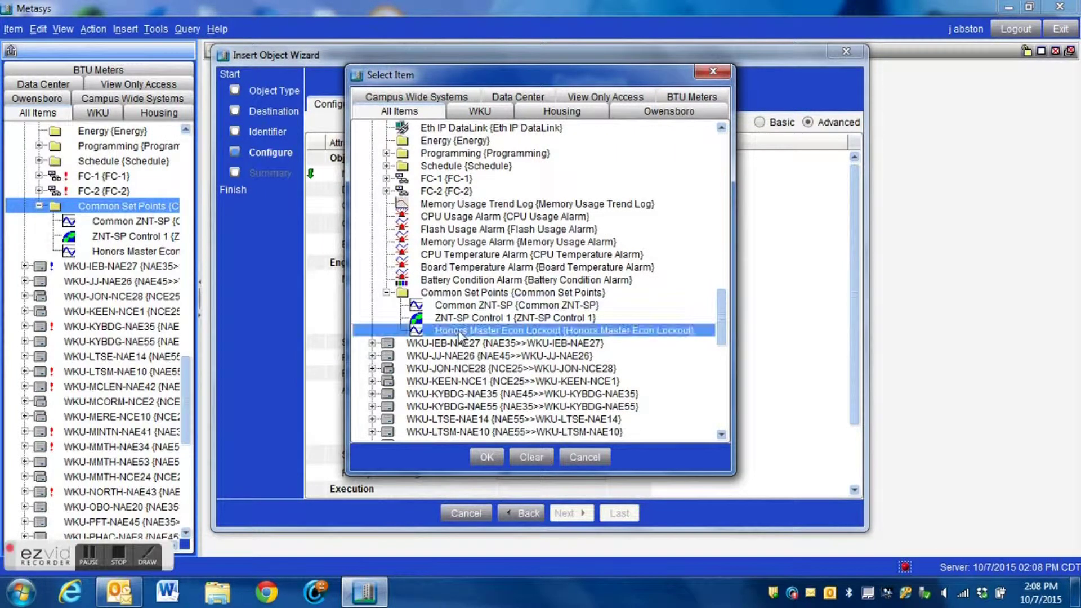
pyautogui.click(484, 455)
# Add four empty entries to the Slaves List and widen the Modify List dialog
pyautogui.scroll(-2, 435, 360)
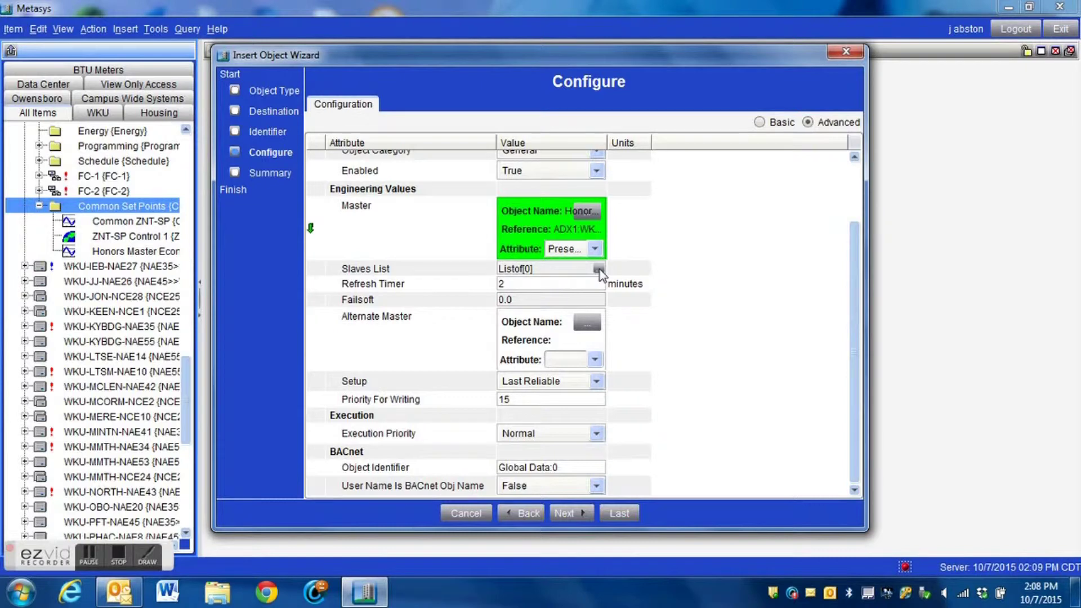
pyautogui.click(598, 269)
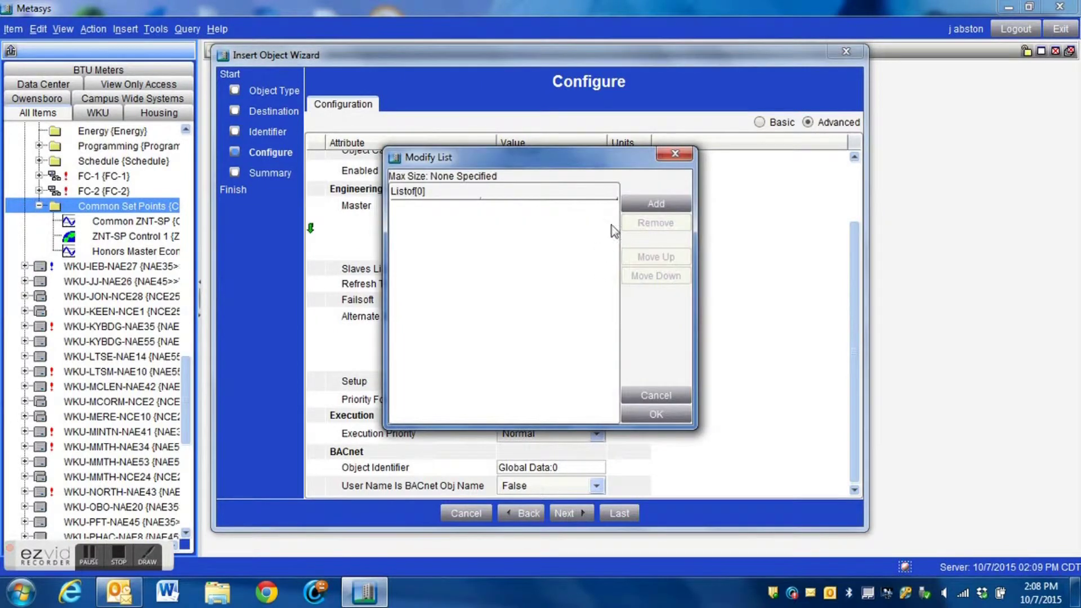
pyautogui.click(655, 207)
pyautogui.click(655, 208)
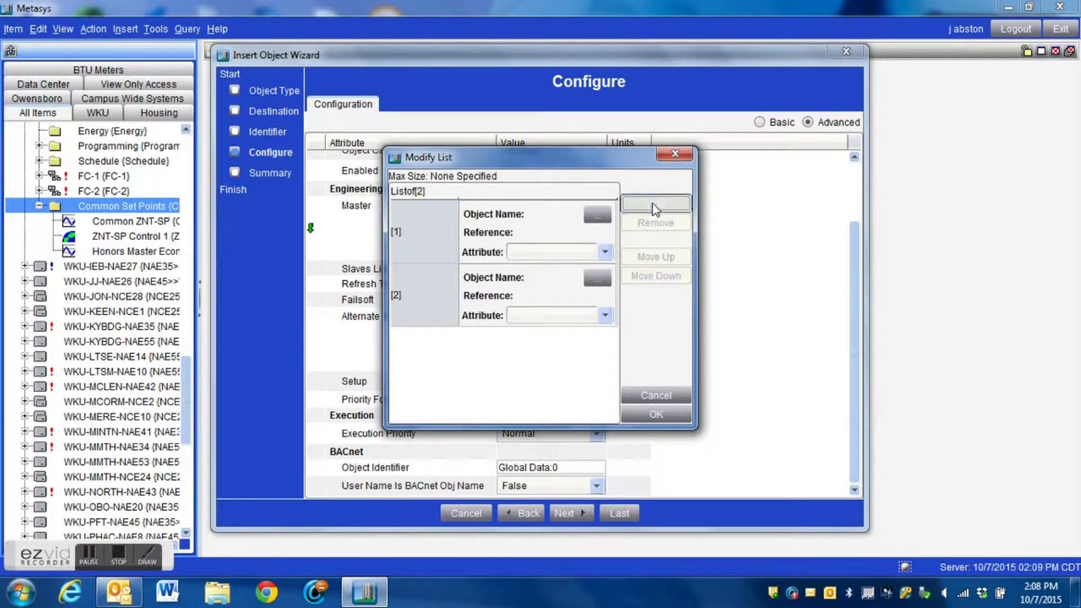
pyautogui.click(655, 209)
pyautogui.click(655, 209)
pyautogui.moveTo(697, 304); pyautogui.dragTo(890, 304)
pyautogui.moveTo(583, 171); pyautogui.dragTo(433, 114)
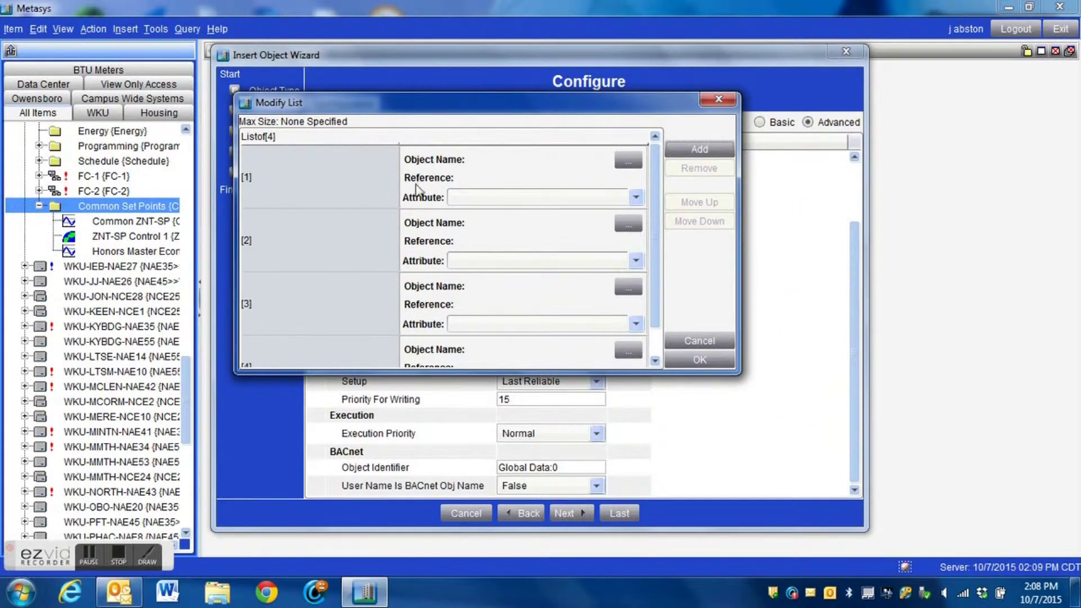
# Point slave entry [1] at HB/1.AHU1E.ECONSWO-SP with attribute Default Value
pyautogui.click(629, 161)
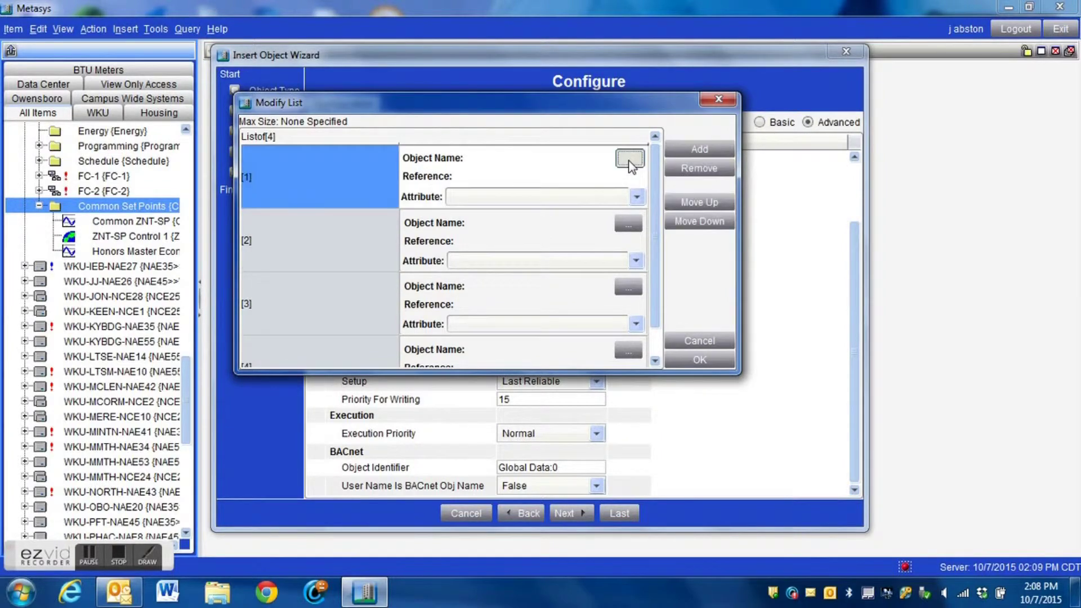
pyautogui.scroll(-20, 566, 268)
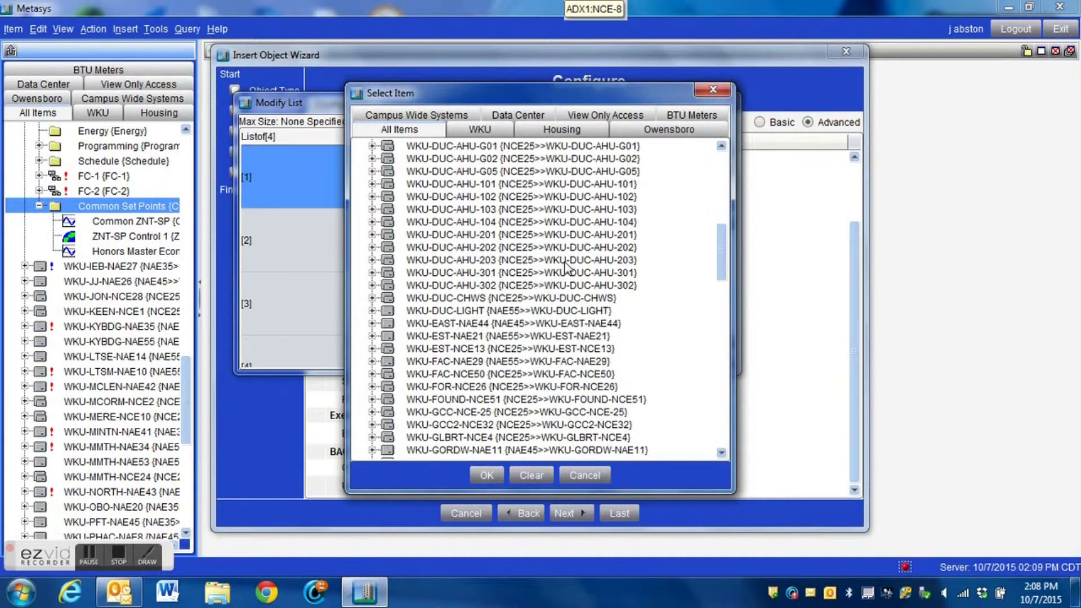
pyautogui.scroll(-15, 566, 267)
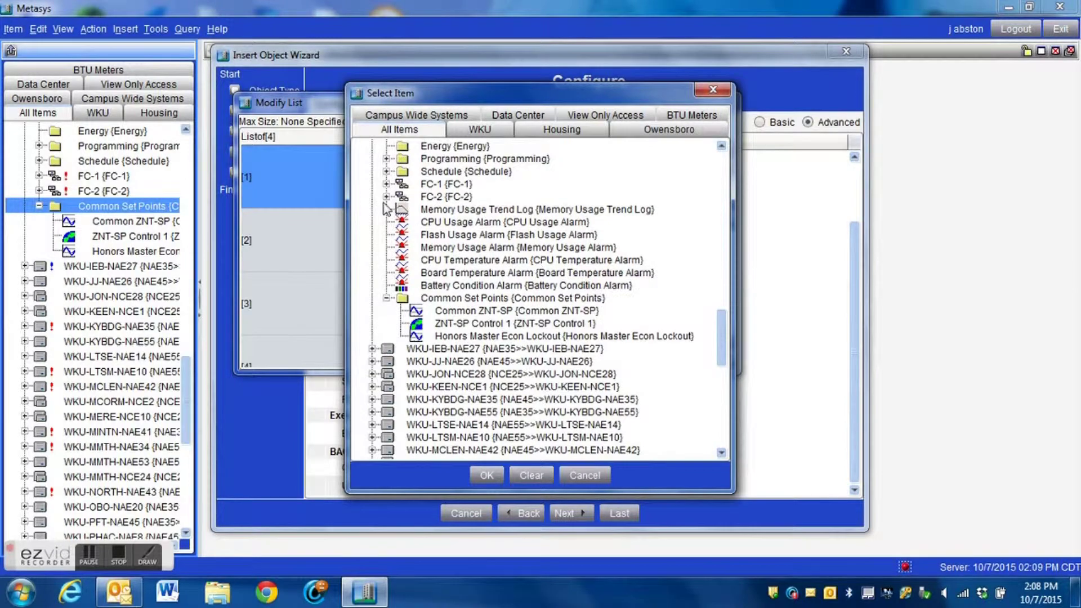
pyautogui.scroll(2, 387, 209)
pyautogui.click(387, 273)
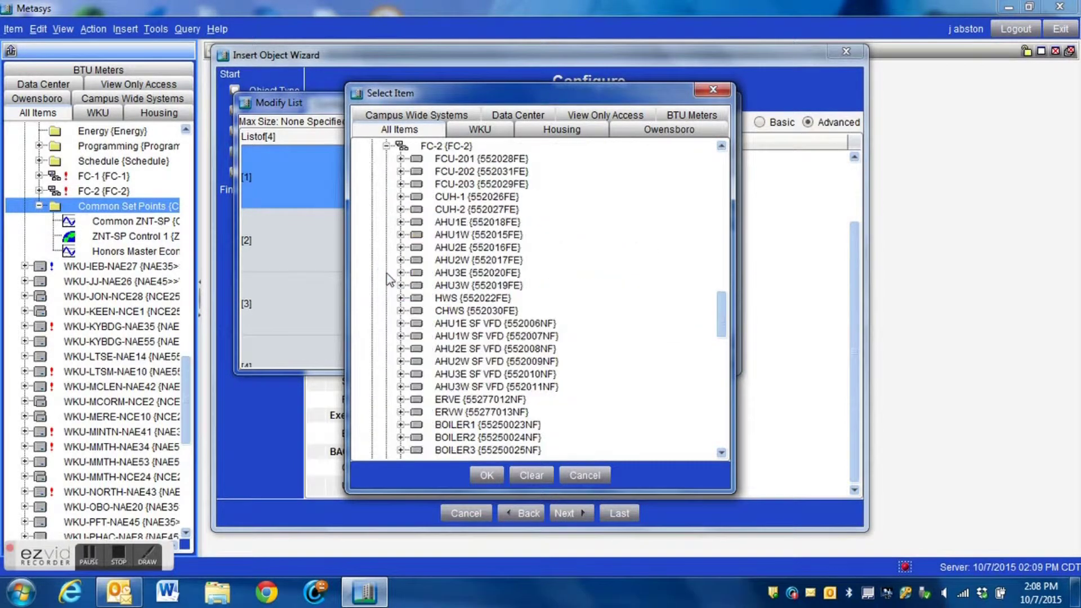
pyautogui.click(400, 222)
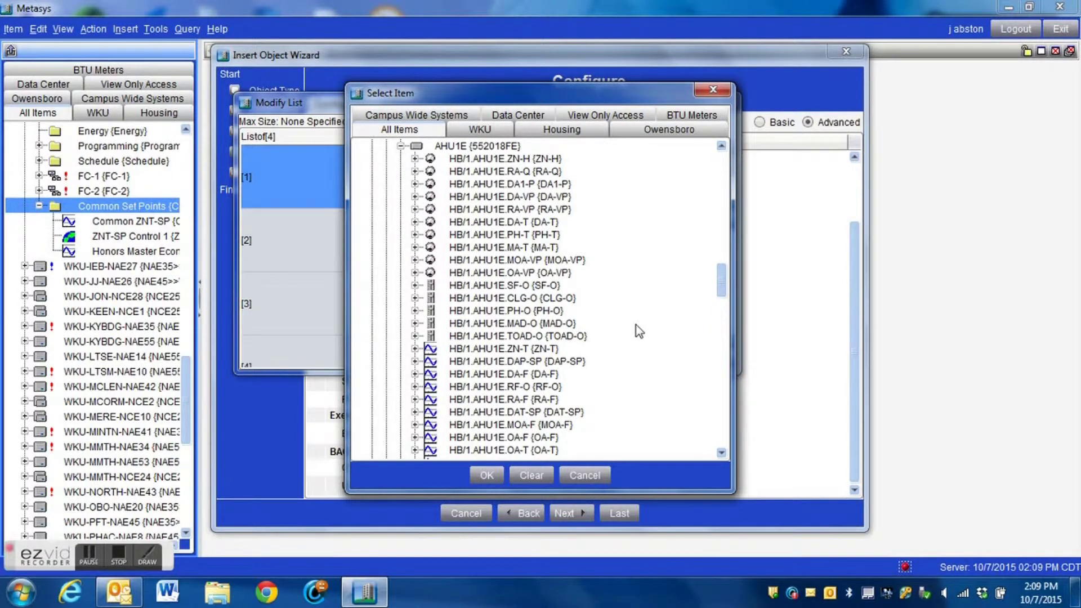
pyautogui.scroll(-3, 637, 325)
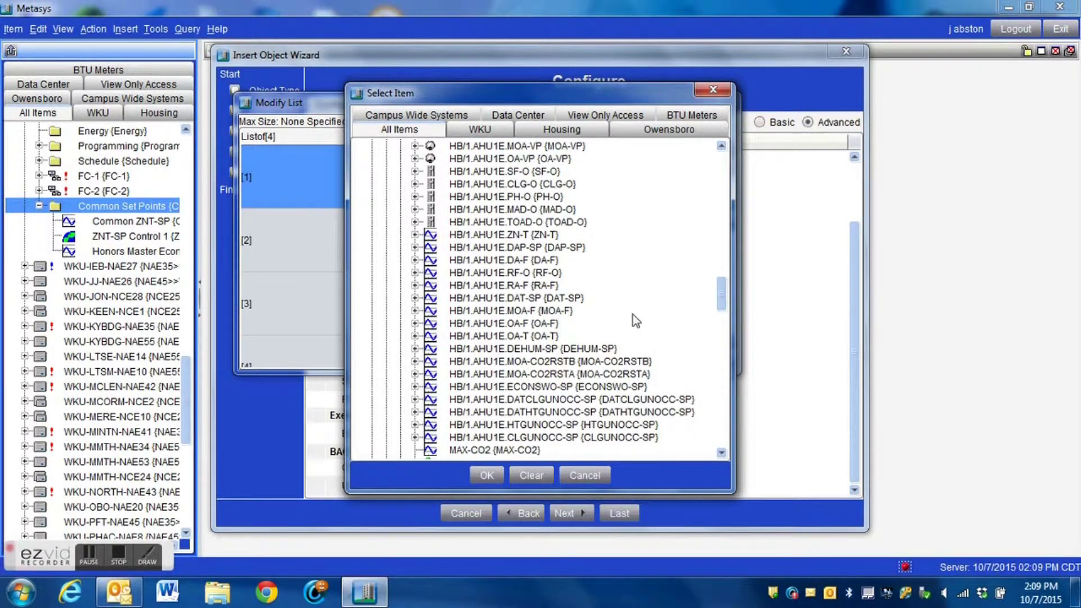
pyautogui.click(547, 388)
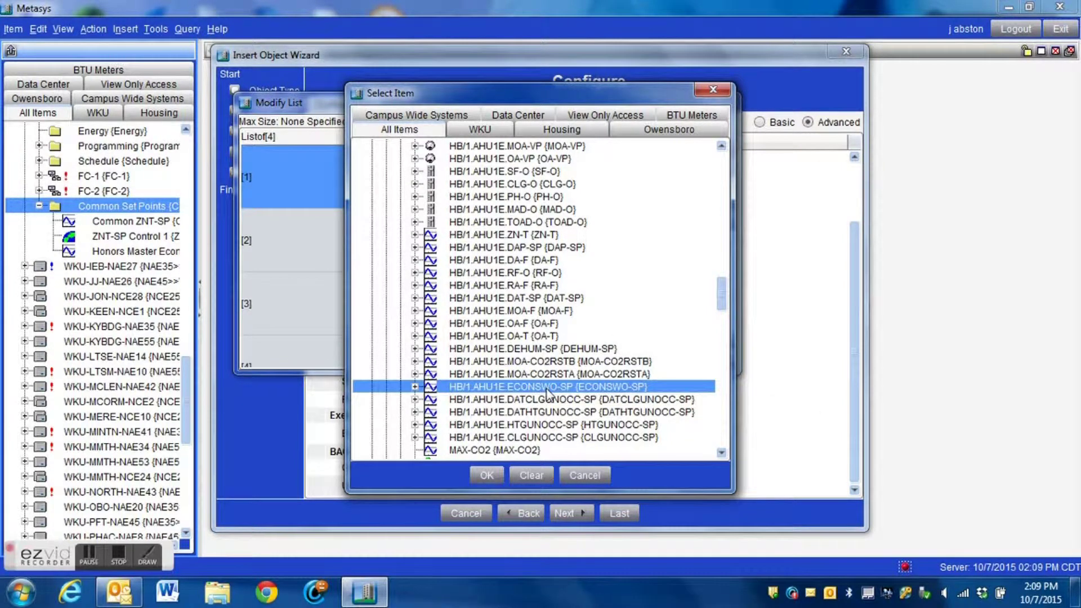
pyautogui.click(476, 477)
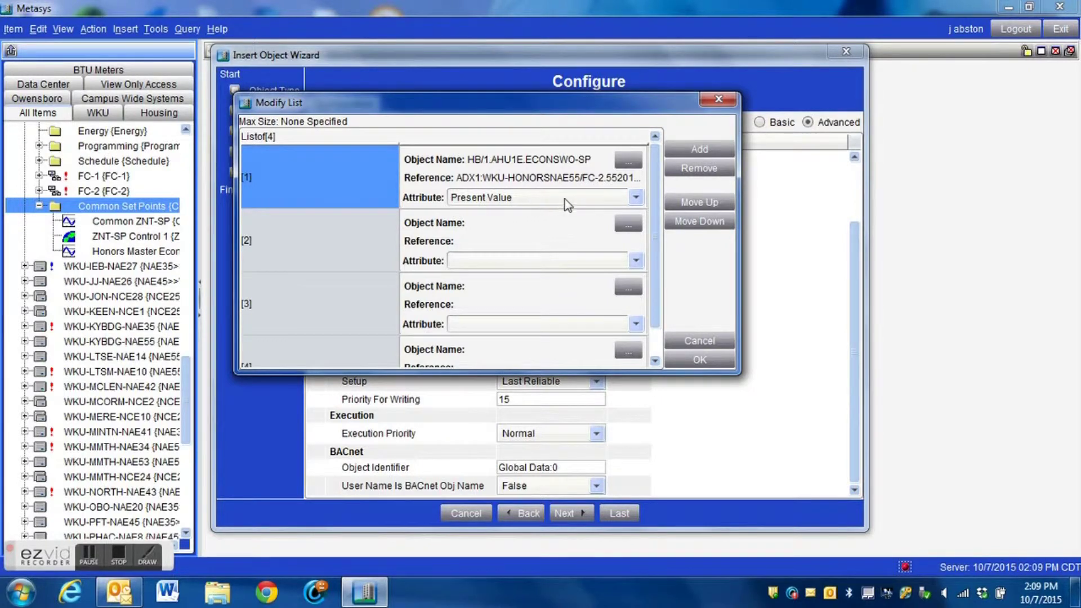
pyautogui.click(636, 199)
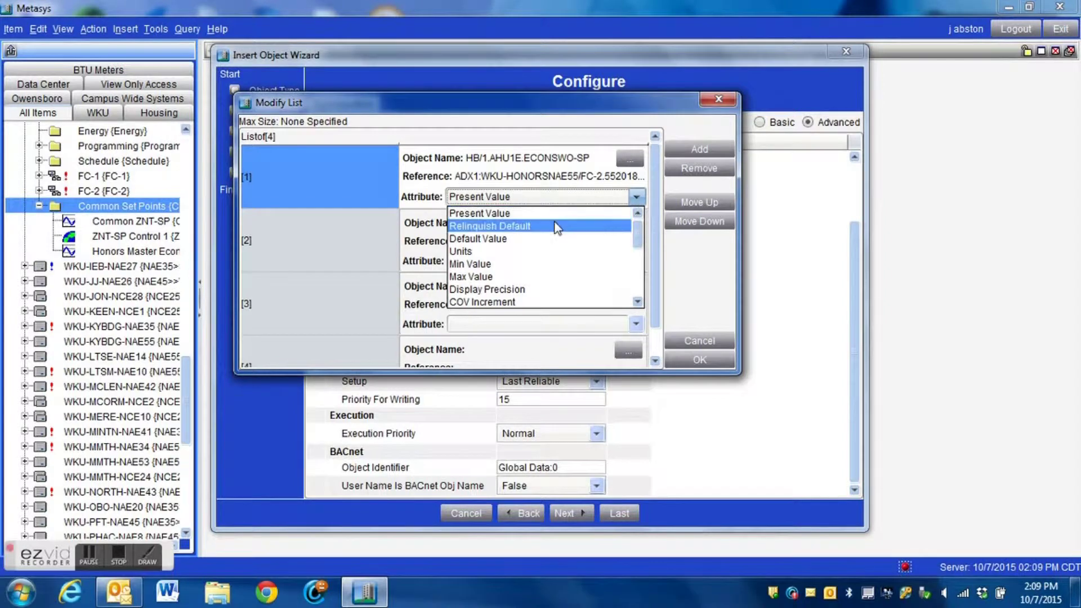
pyautogui.click(509, 238)
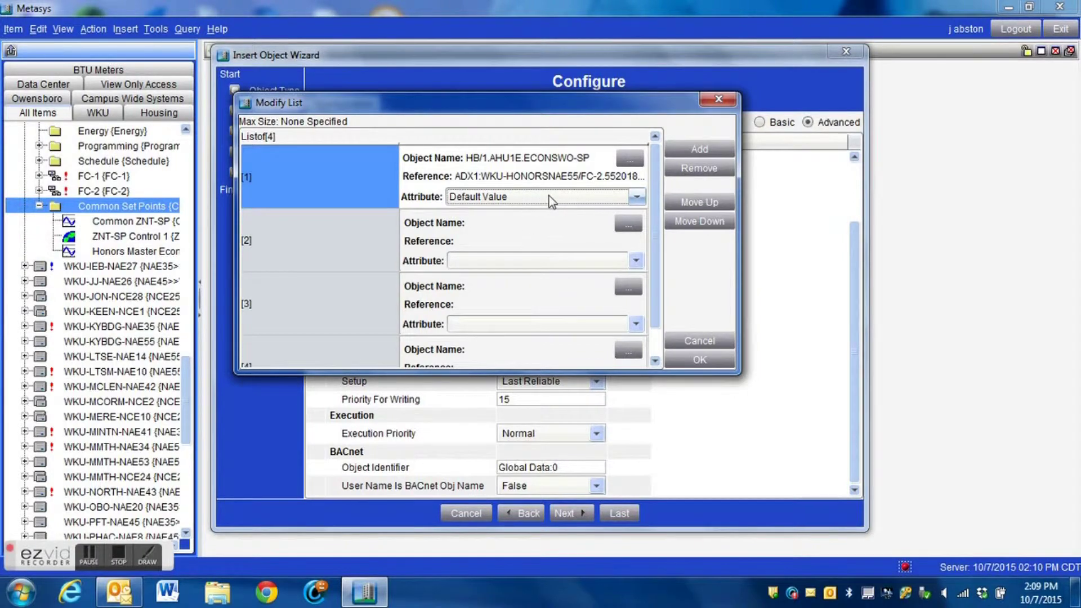
pyautogui.click(629, 225)
# Point slave entry [2] at HB/1.AHU1W.ECONSWO-SP with attribute Default Value
pyautogui.scroll(-8, 563, 297)
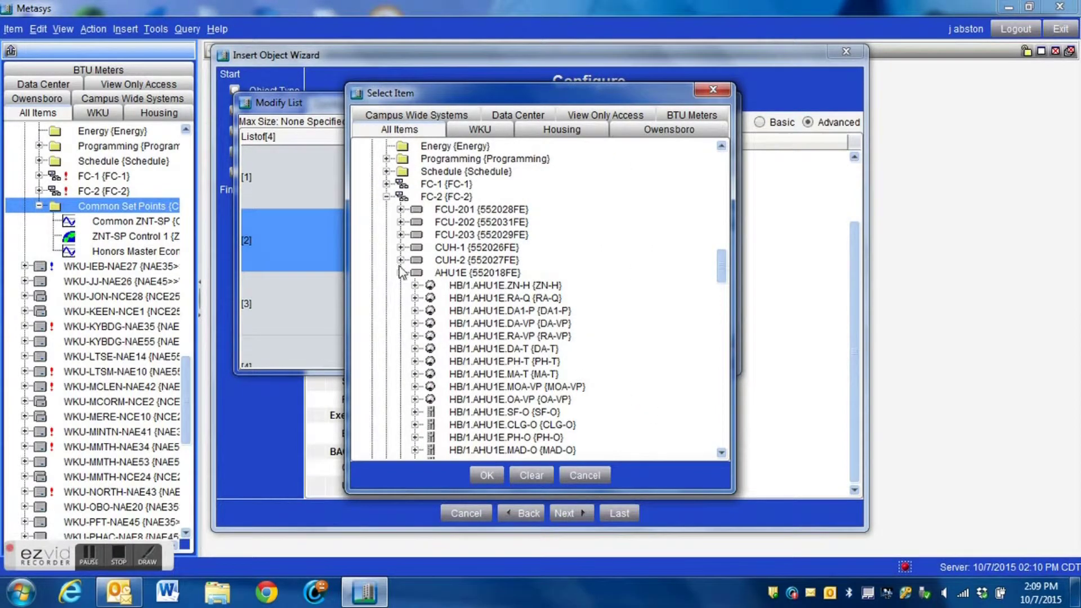
pyautogui.click(400, 272)
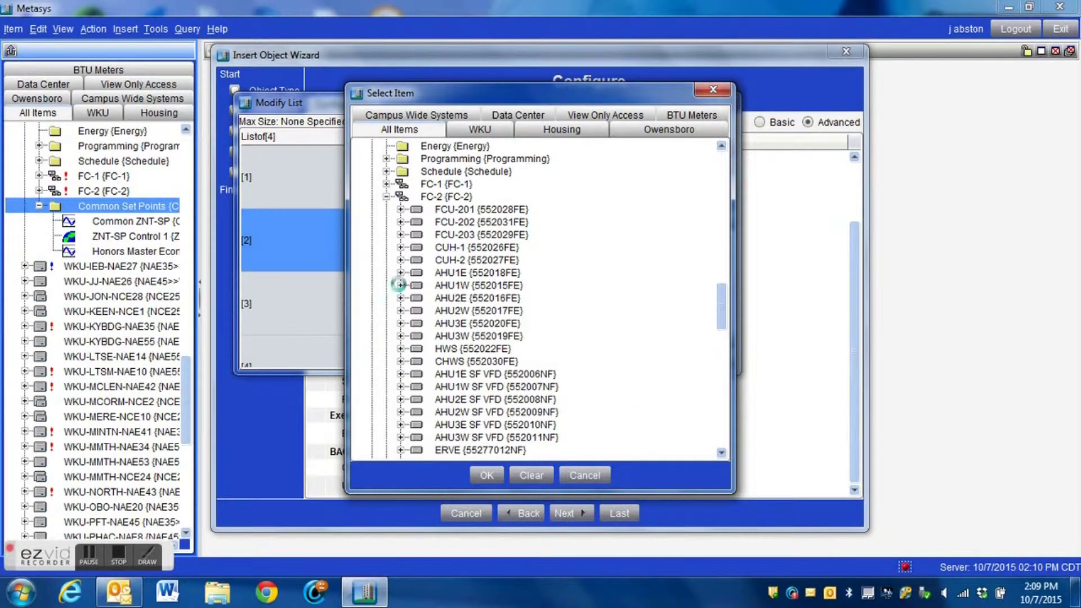
pyautogui.click(399, 285)
pyautogui.scroll(-5, 557, 315)
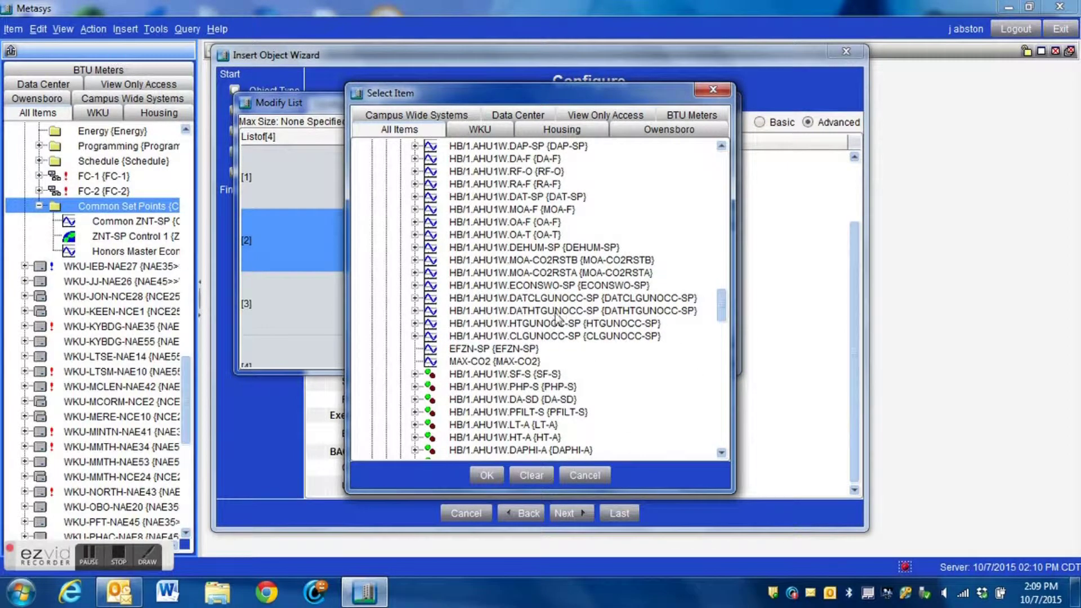
pyautogui.click(558, 286)
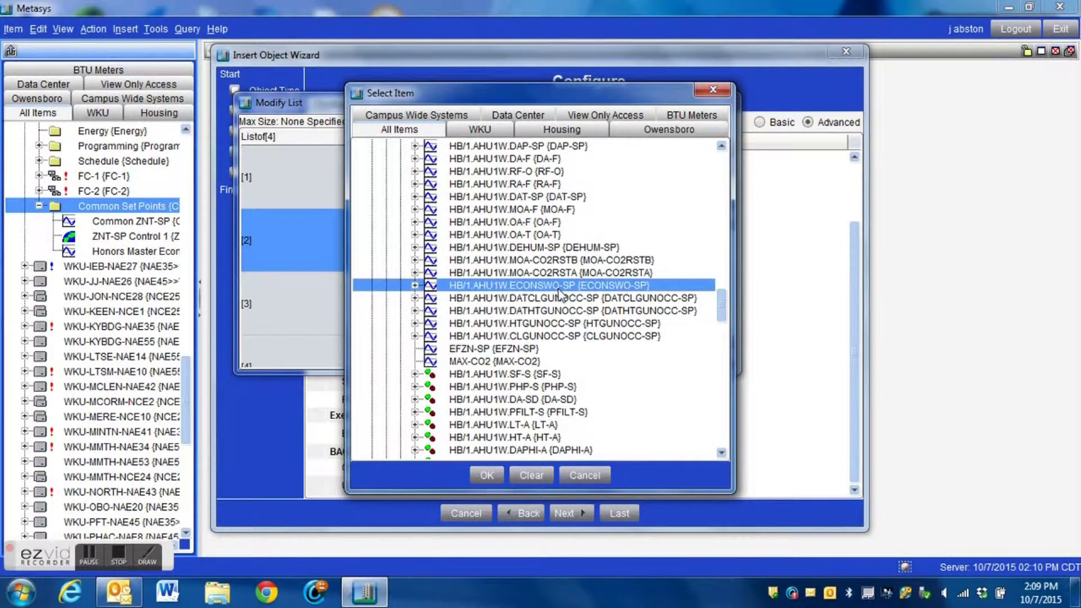
pyautogui.click(483, 476)
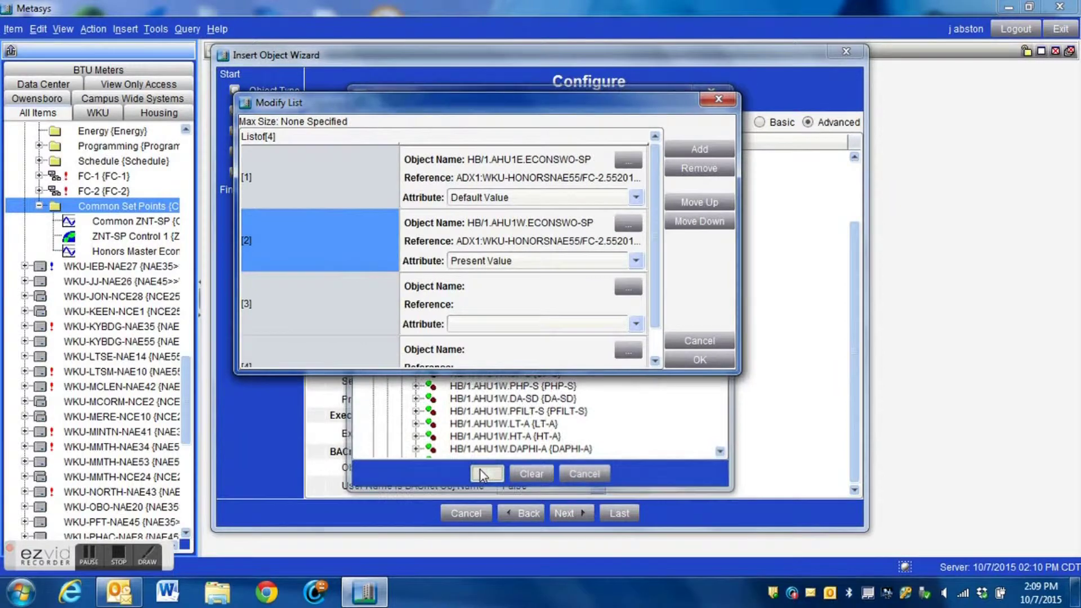
pyautogui.click(499, 261)
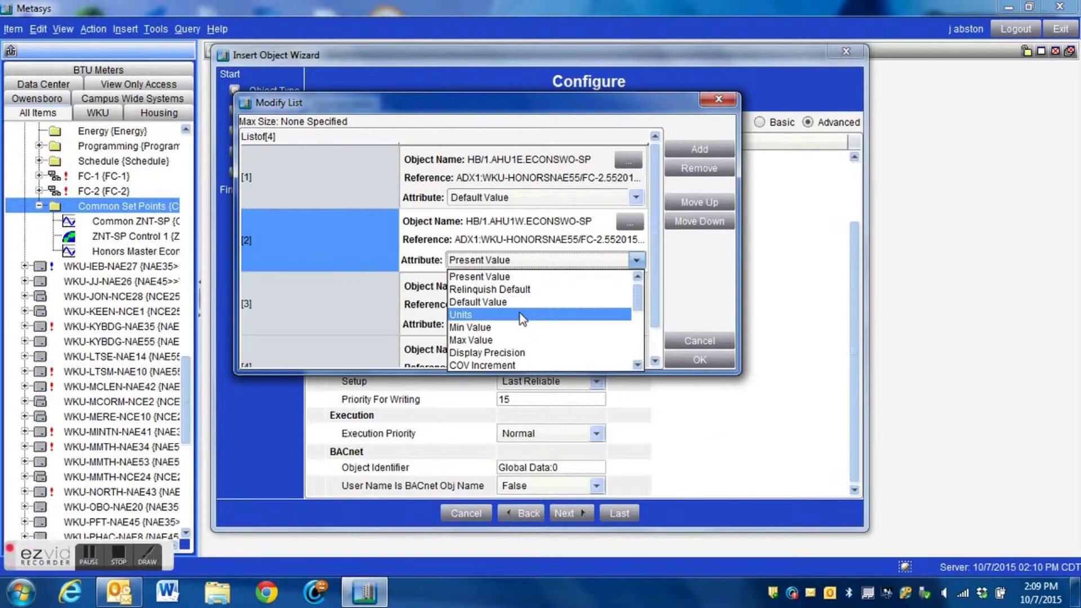
pyautogui.click(499, 304)
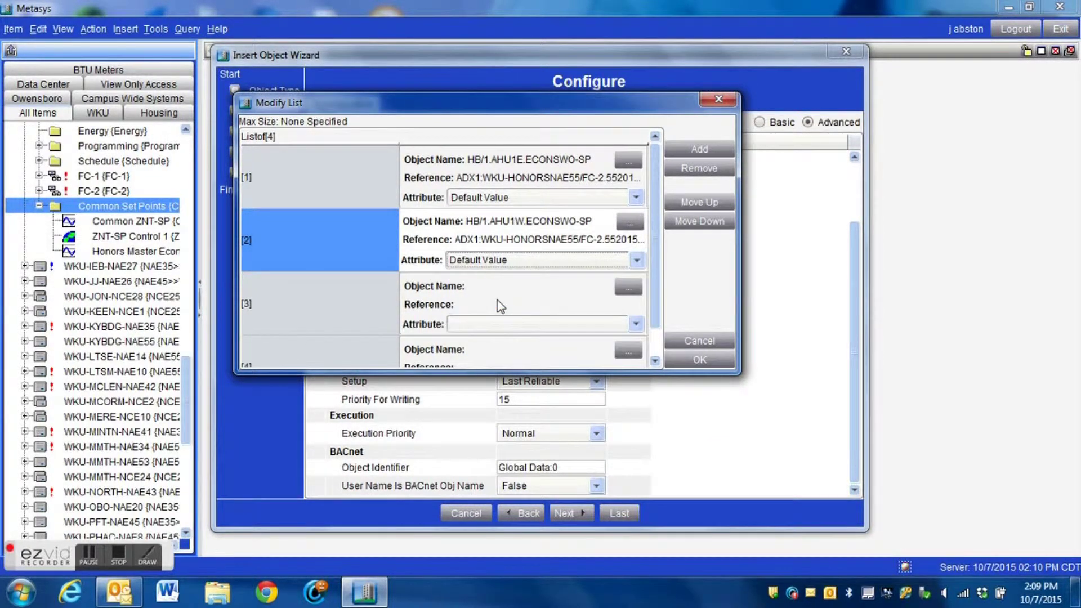
# Point slave entry [3] at AHU2E ECONSWO-SP with attribute Default Value
pyautogui.click(629, 293)
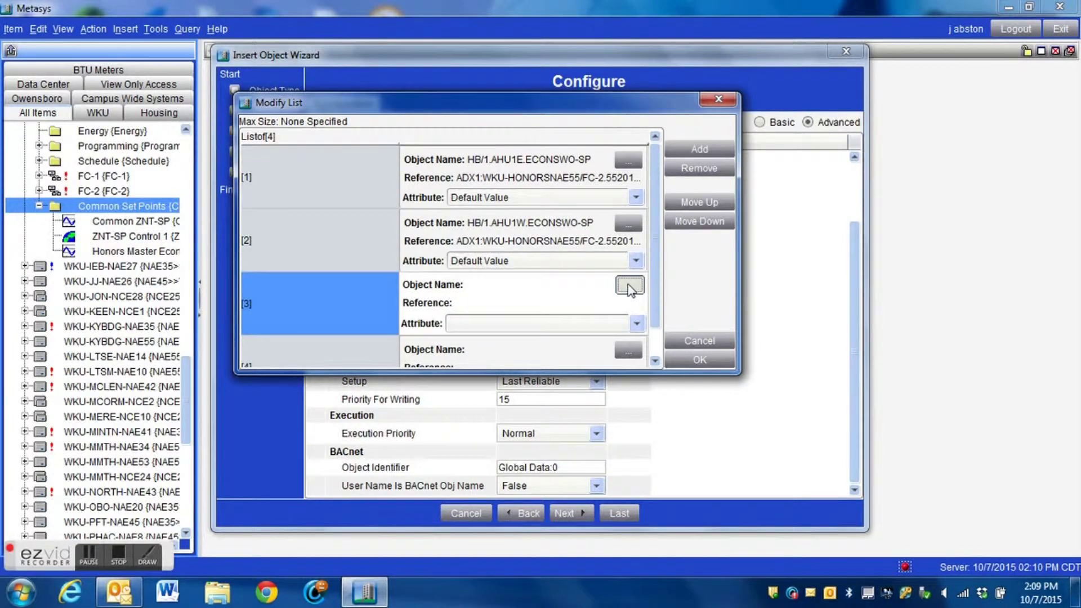
pyautogui.scroll(-10, 513, 316)
pyautogui.scroll(-15, 514, 316)
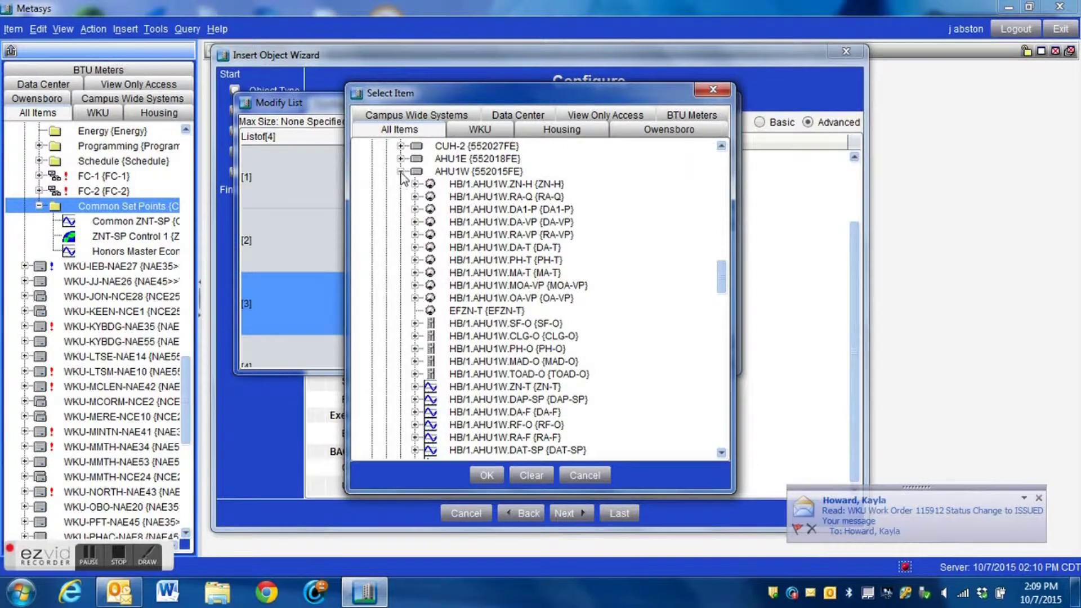
pyautogui.click(401, 172)
pyautogui.click(401, 184)
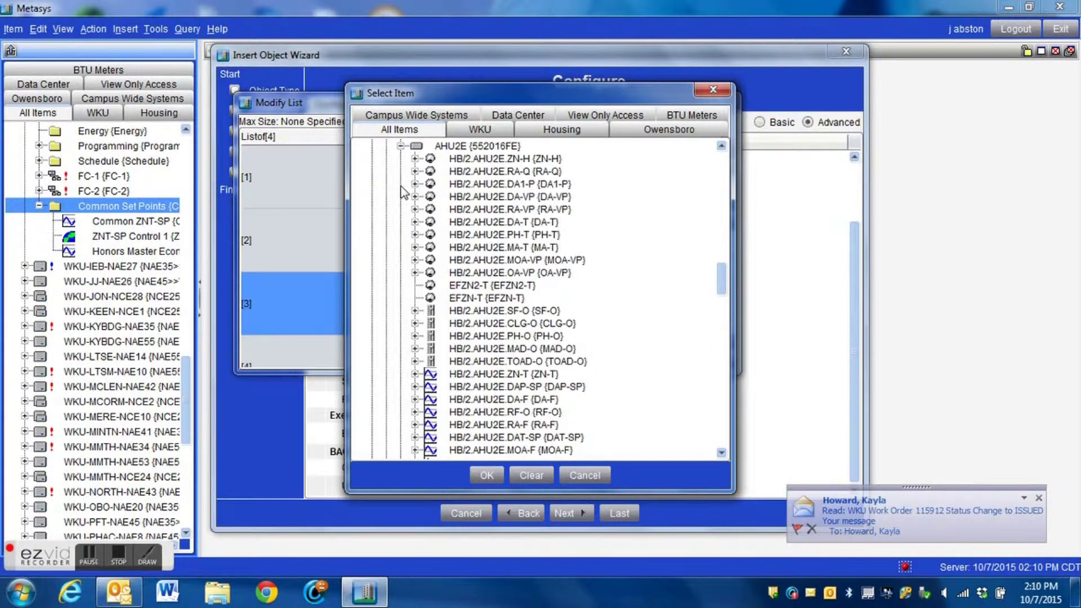
pyautogui.scroll(-4, 565, 303)
pyautogui.scroll(-4, 565, 303)
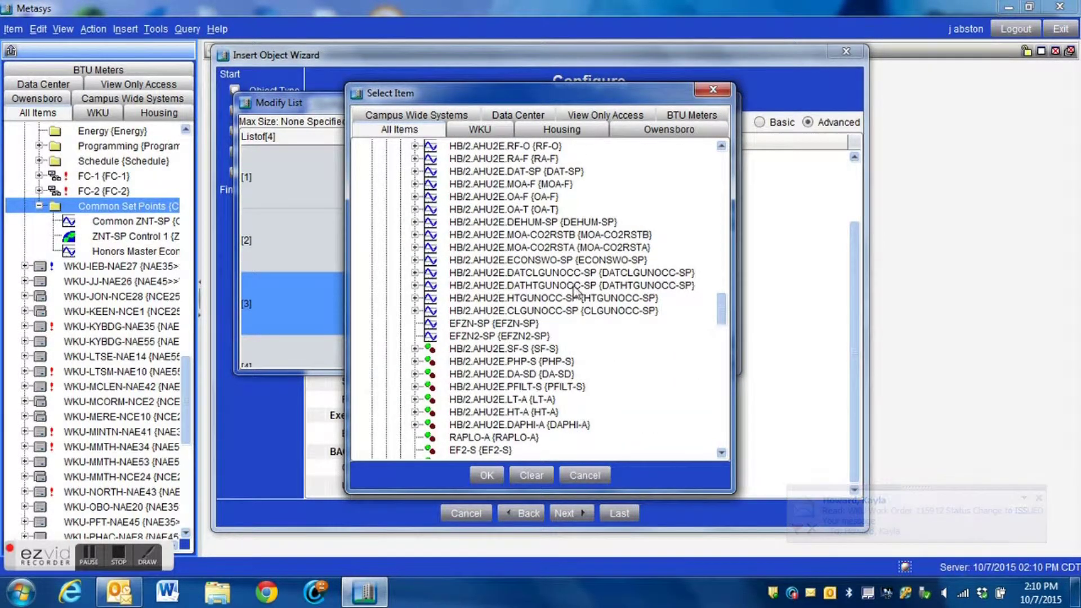
pyautogui.click(511, 262)
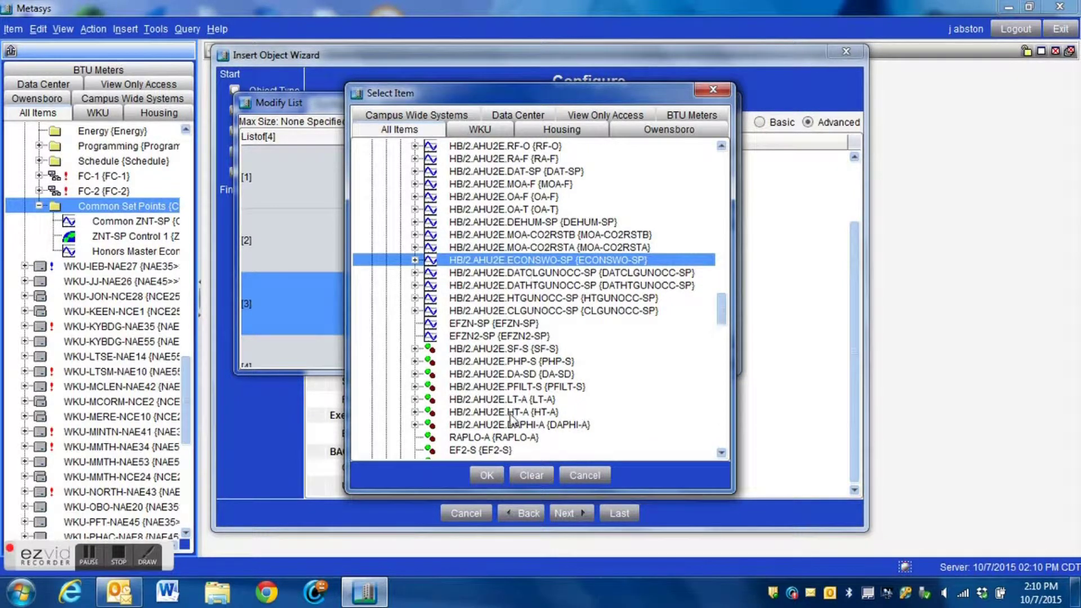
pyautogui.click(483, 476)
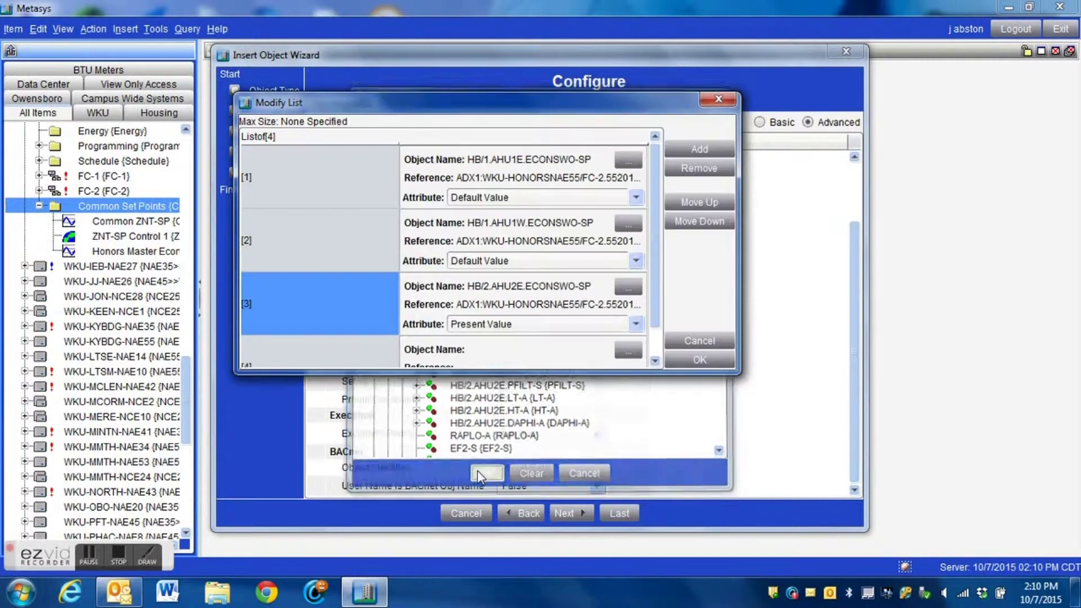
pyautogui.click(544, 325)
pyautogui.click(504, 364)
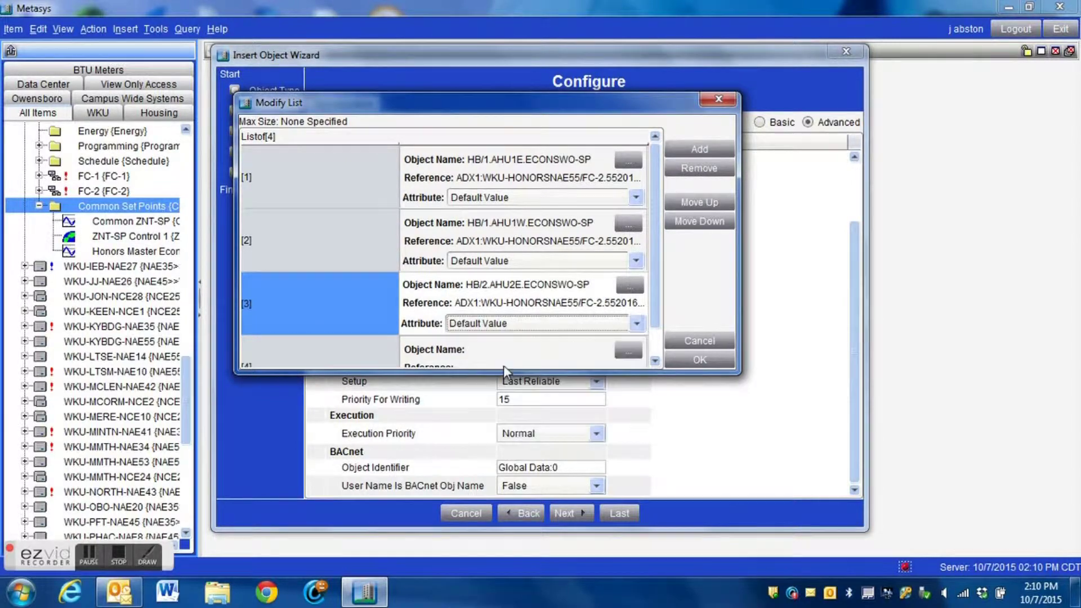
# Point slave entry [4] at AHU2W ECONSWO-SP with attribute Default Value
pyautogui.scroll(-1, 519, 329)
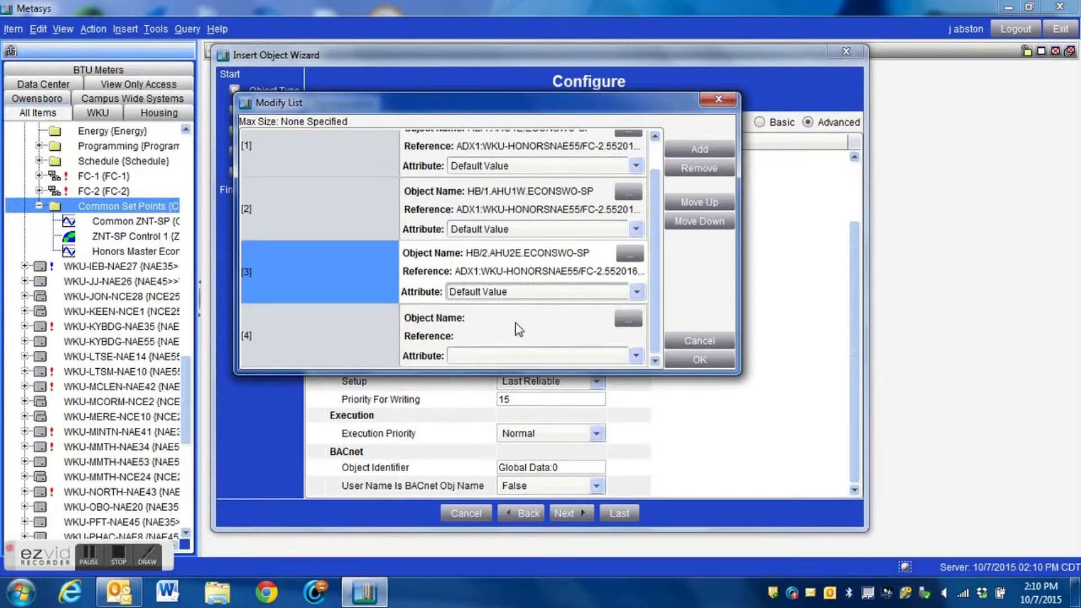
pyautogui.click(627, 319)
pyautogui.scroll(-10, 580, 321)
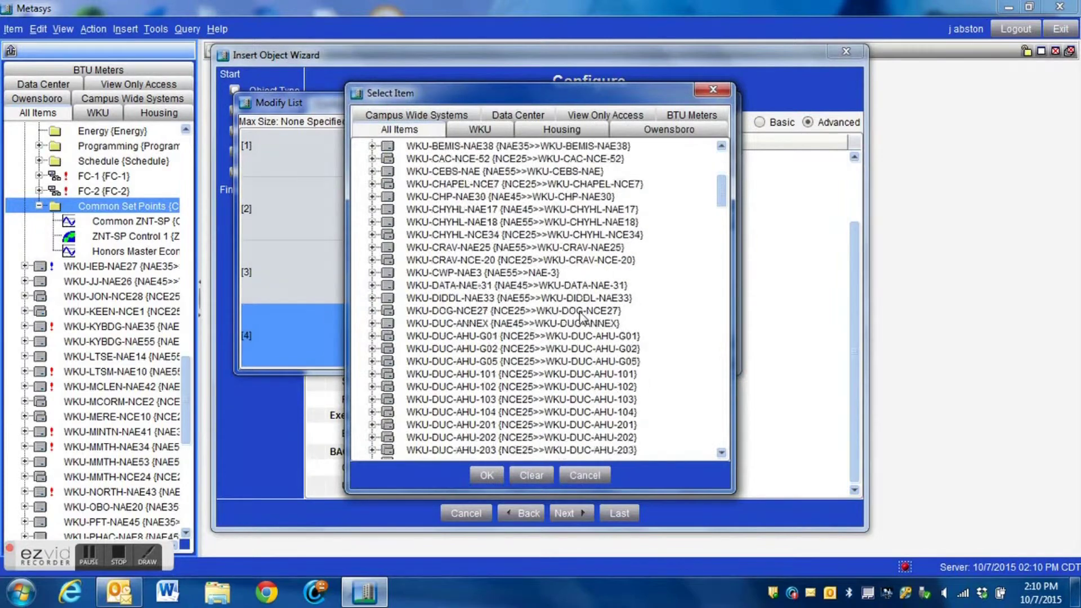
pyautogui.scroll(-20, 580, 321)
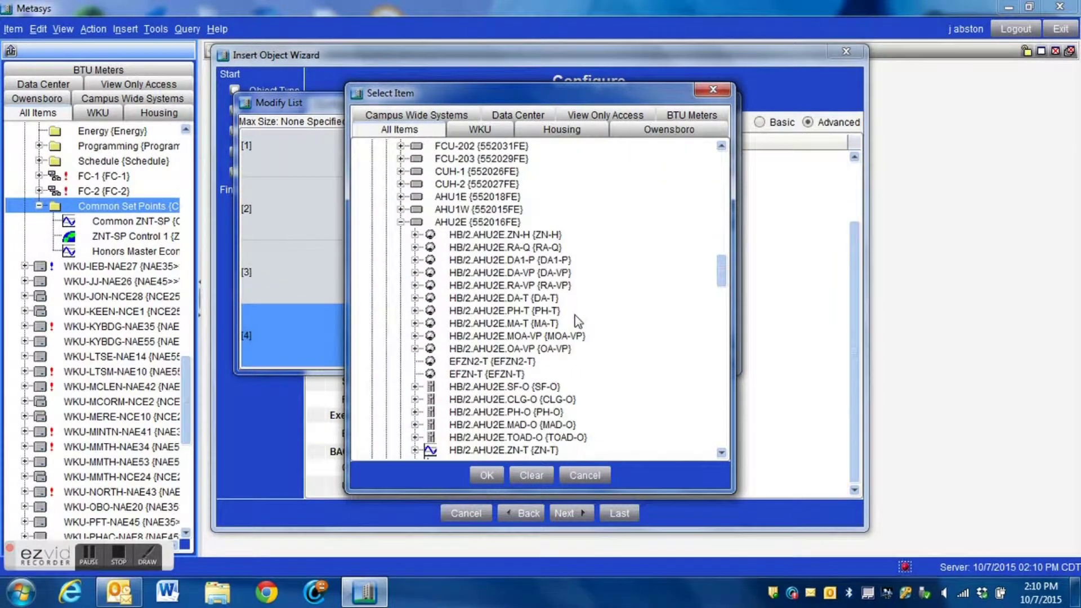
pyautogui.click(401, 223)
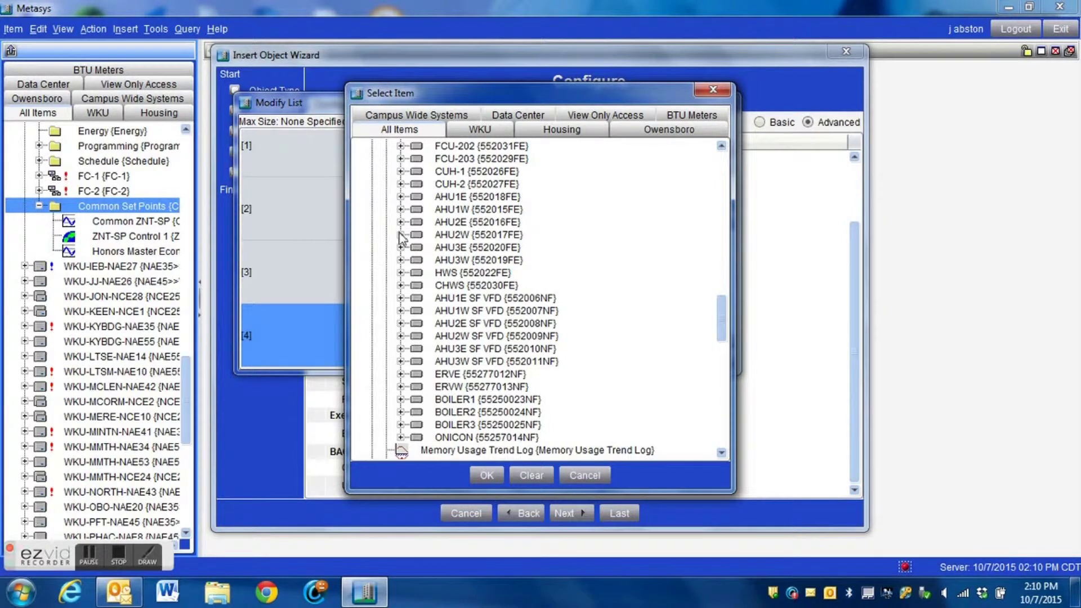
pyautogui.click(400, 235)
pyautogui.scroll(-5, 545, 317)
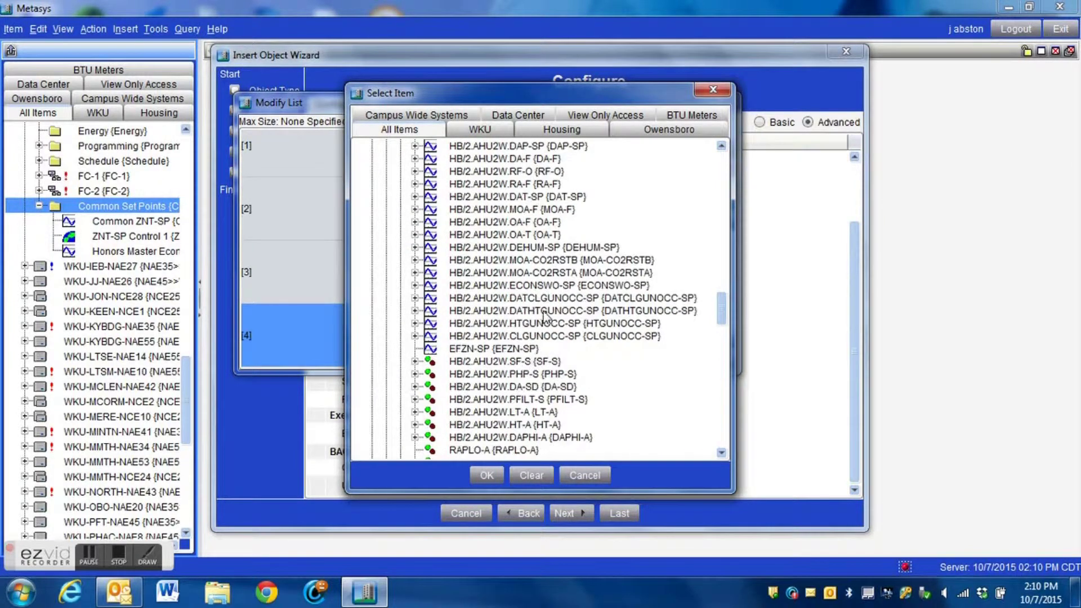
pyautogui.click(532, 285)
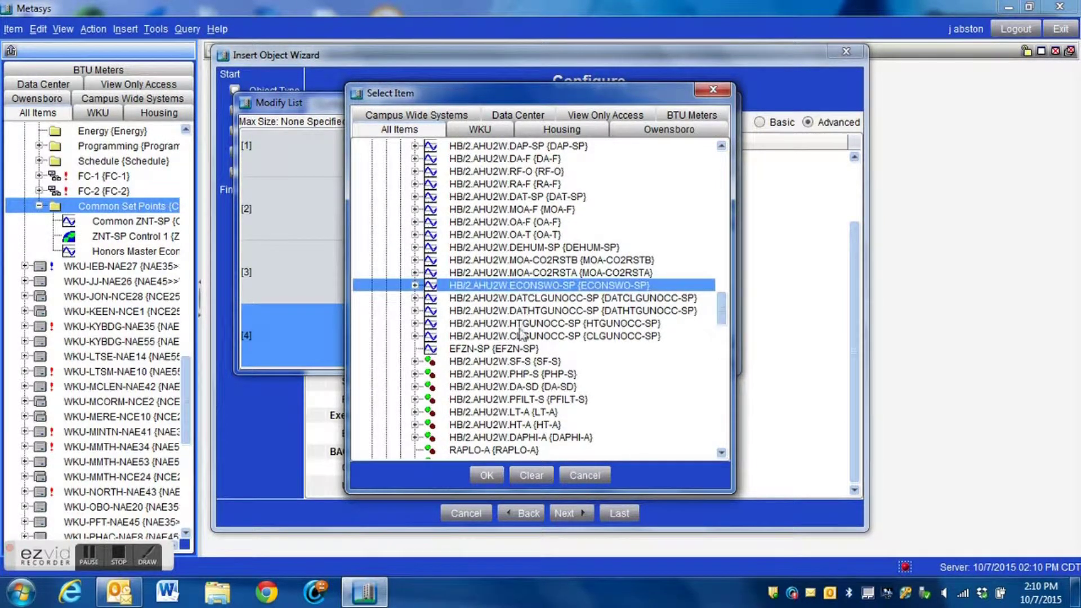
pyautogui.click(486, 476)
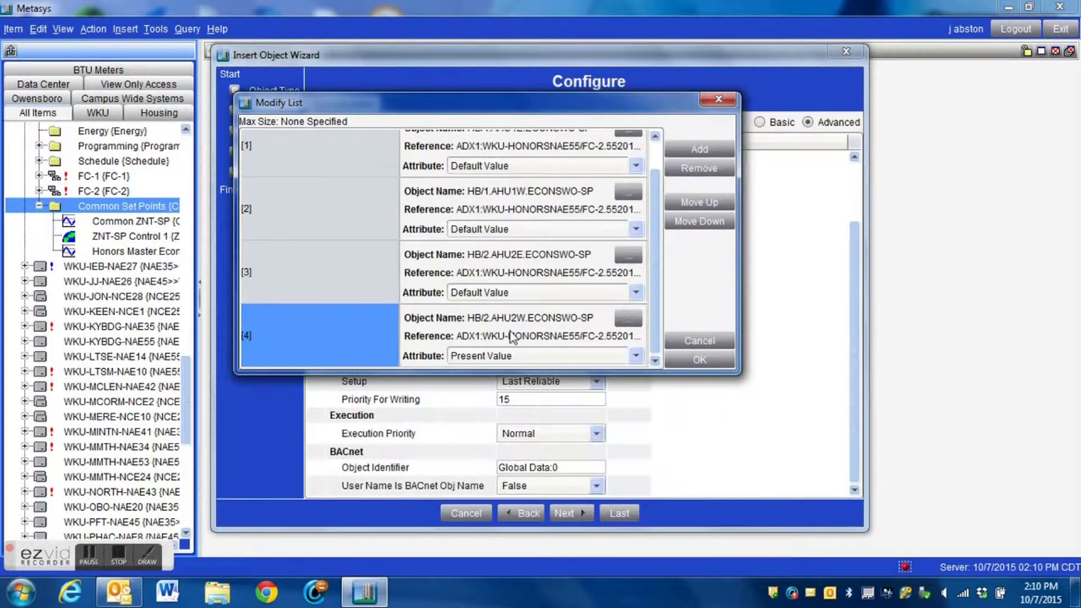
pyautogui.click(500, 356)
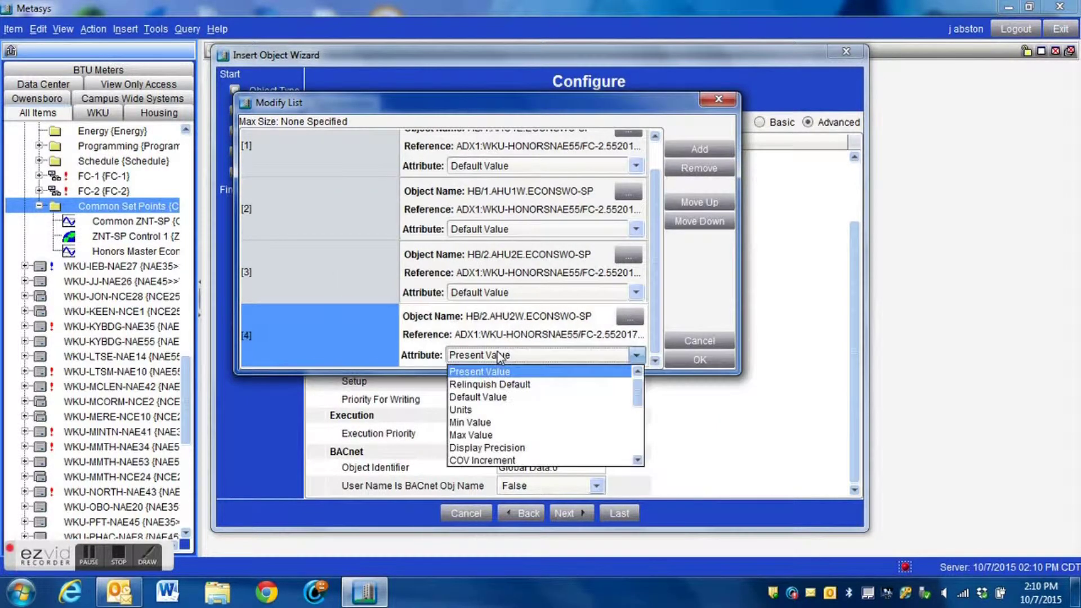
pyautogui.click(503, 398)
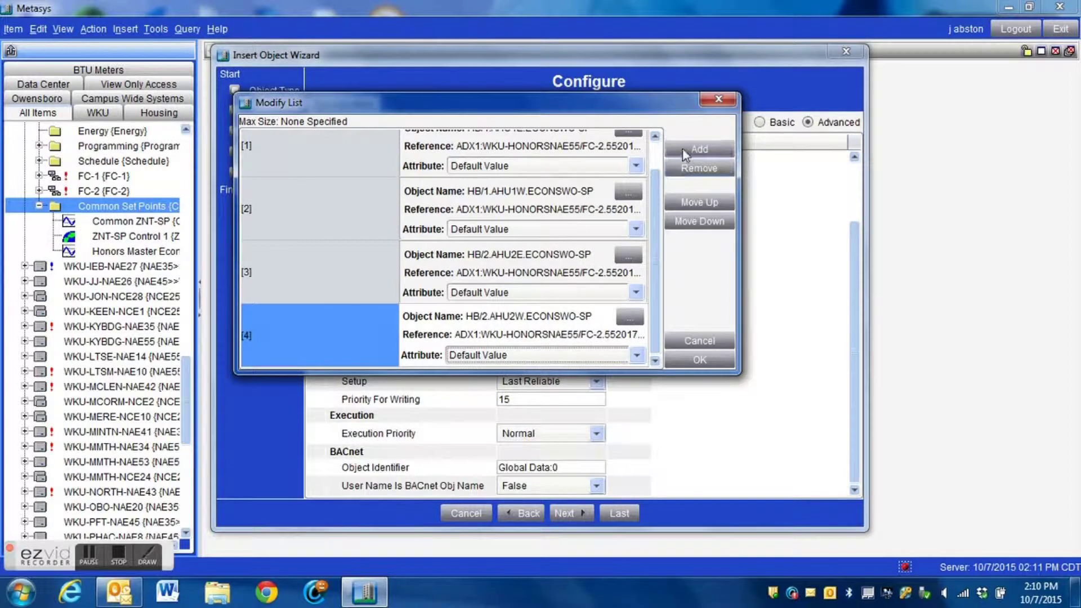
# Add entries [5] and [6], pointing entry [5] at AHU3E ECONSWO-SP
pyautogui.click(698, 150)
pyautogui.click(698, 150)
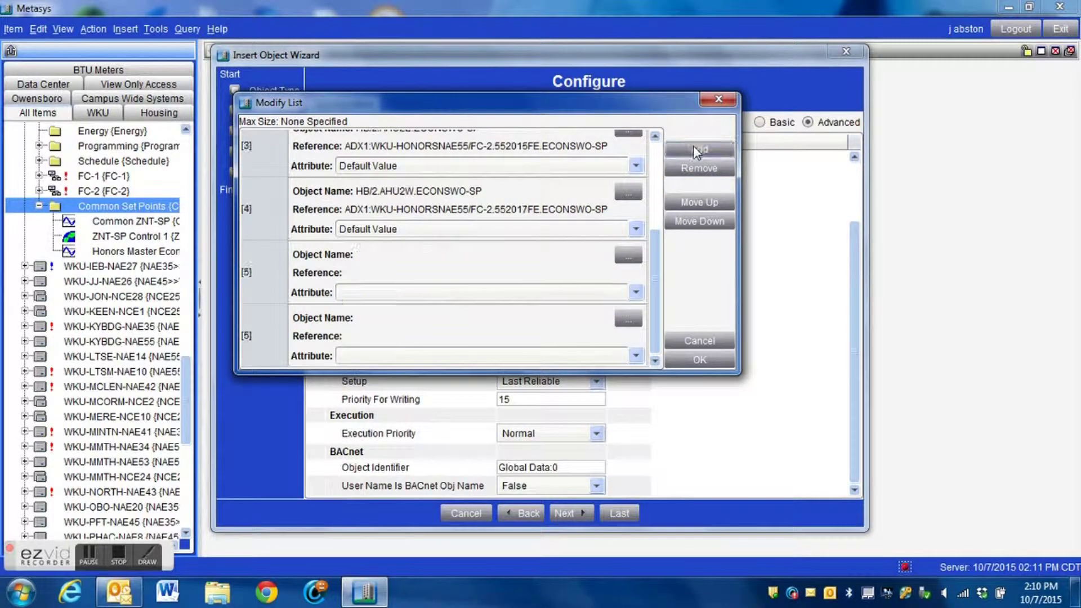
pyautogui.click(628, 257)
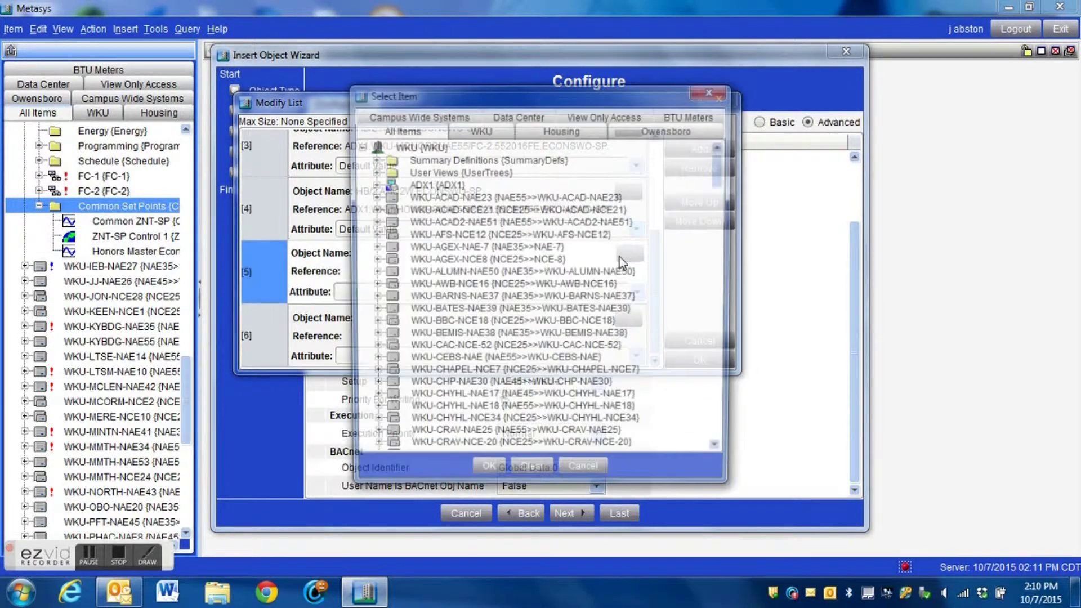
pyautogui.scroll(-20, 513, 290)
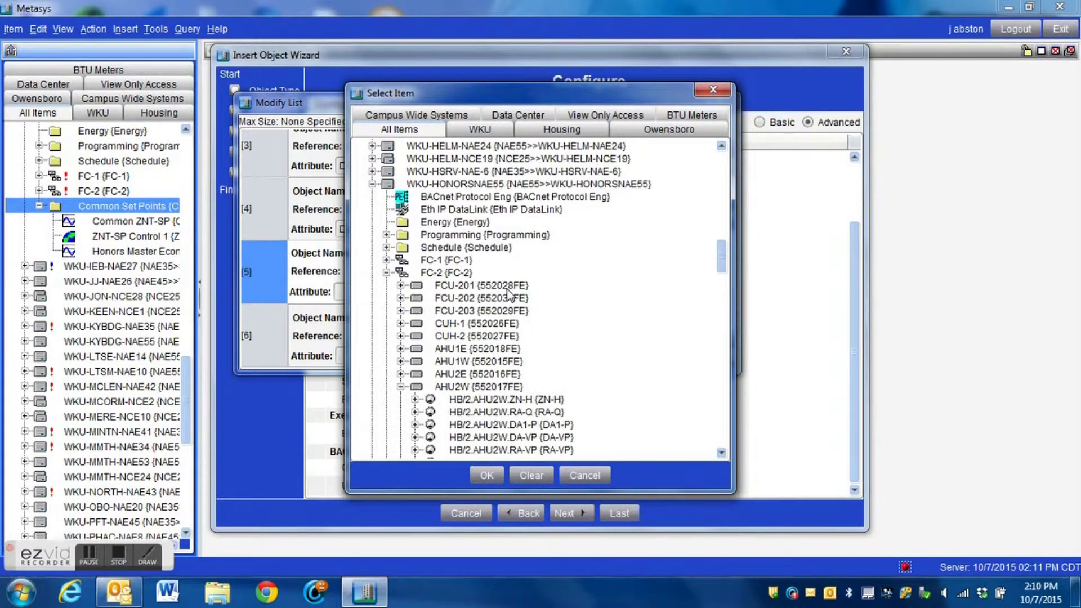
pyautogui.scroll(-2, 508, 293)
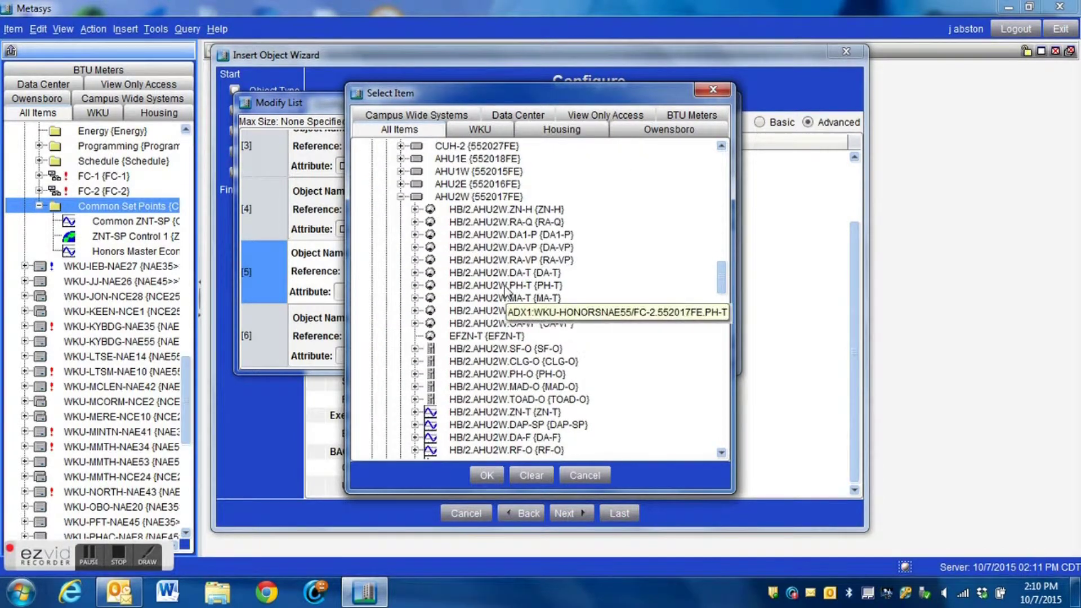
pyautogui.click(401, 197)
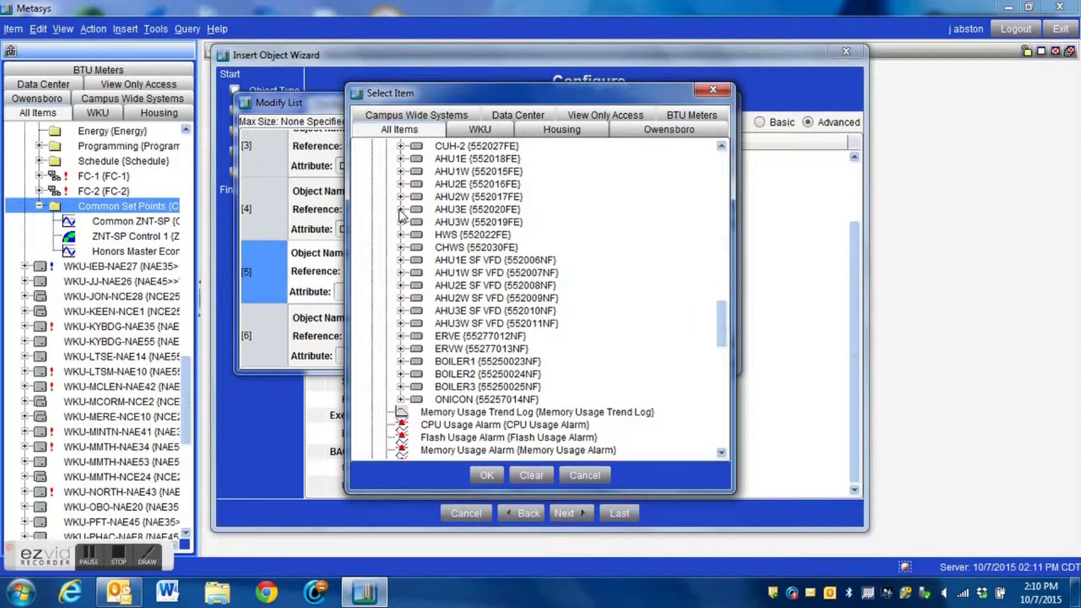
pyautogui.click(400, 209)
pyautogui.scroll(-5, 538, 276)
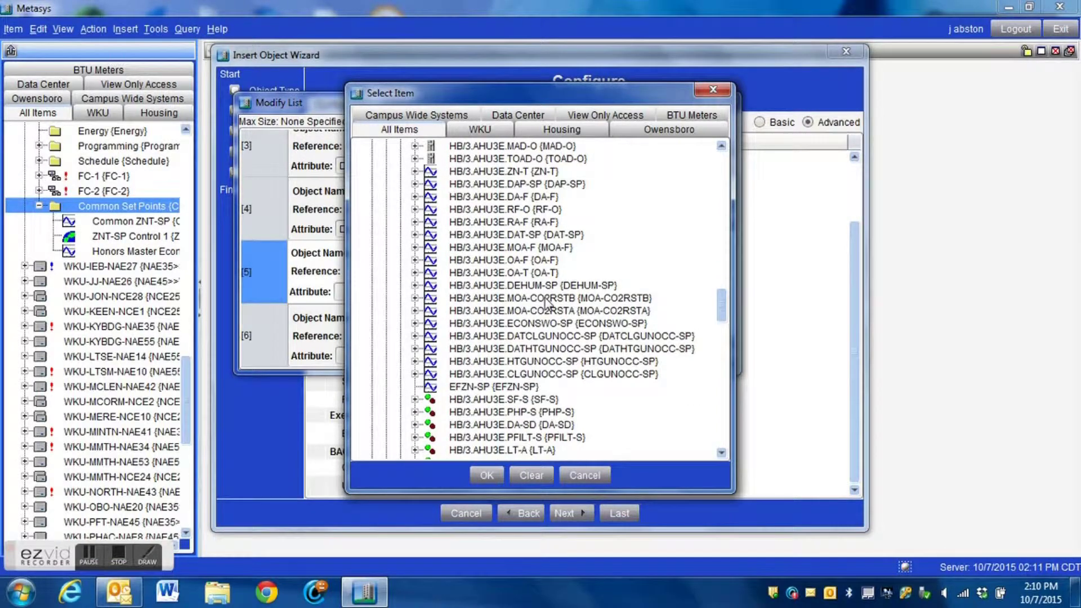
pyautogui.click(536, 325)
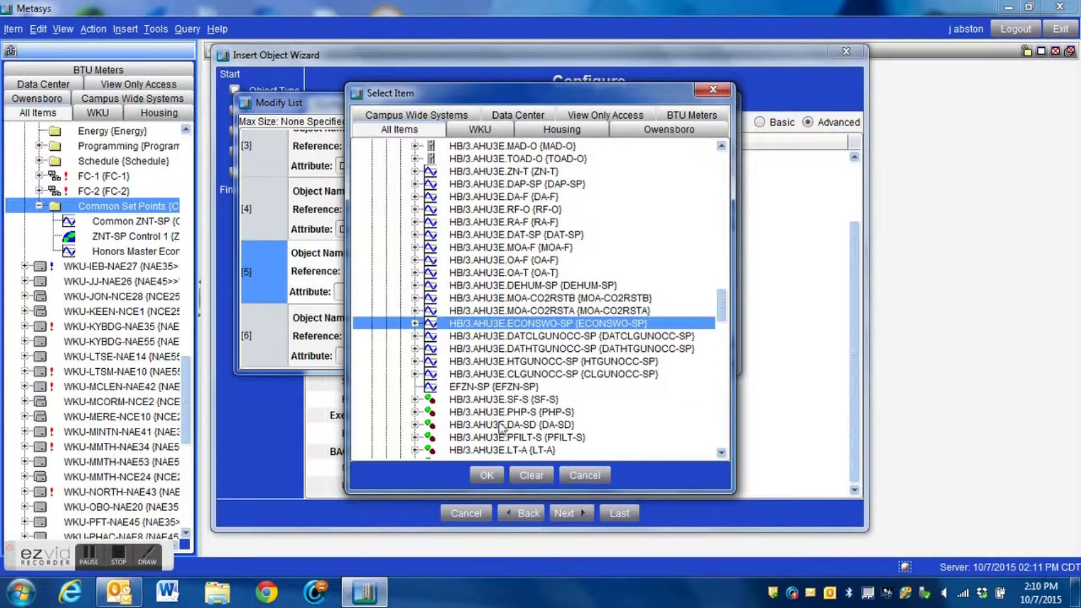
pyautogui.click(485, 476)
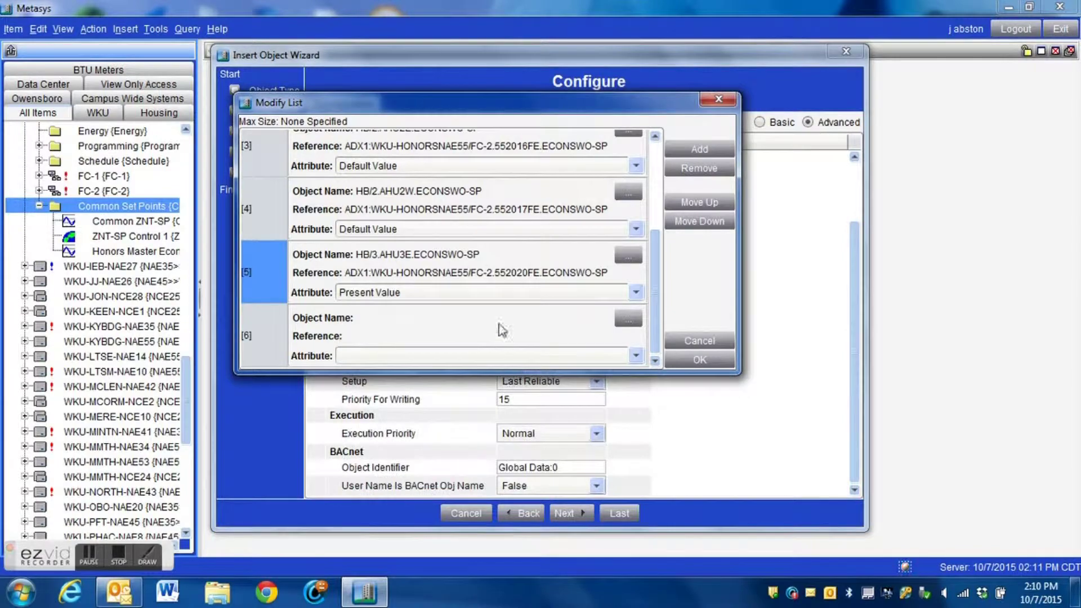
# Point slave entry [6] at AHU3W ECONSWO-SP and save the six-entry list
pyautogui.click(628, 320)
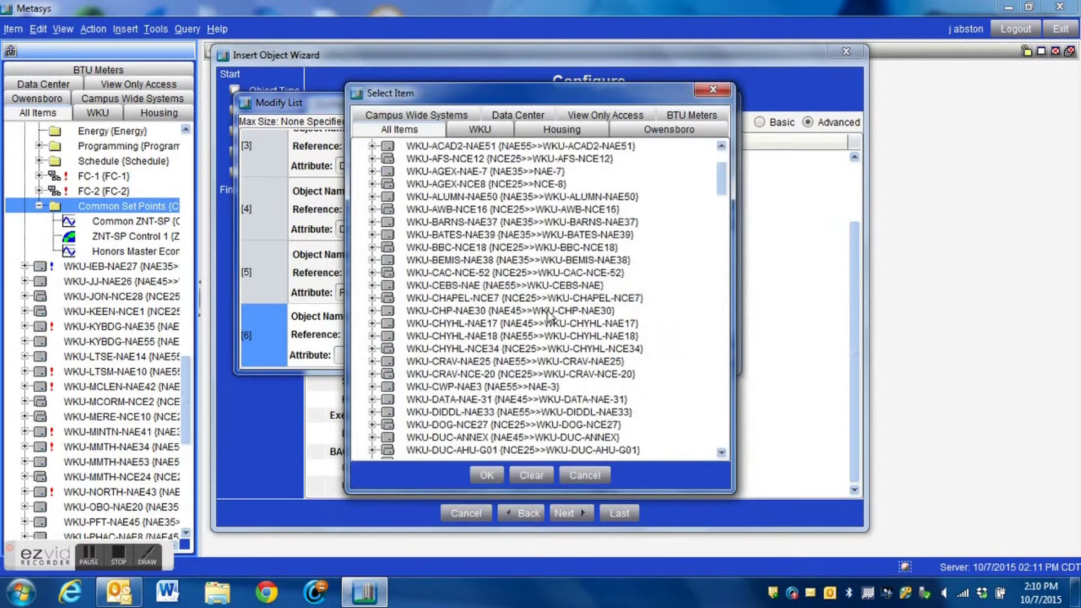
pyautogui.scroll(-10, 541, 310)
pyautogui.scroll(-8, 538, 317)
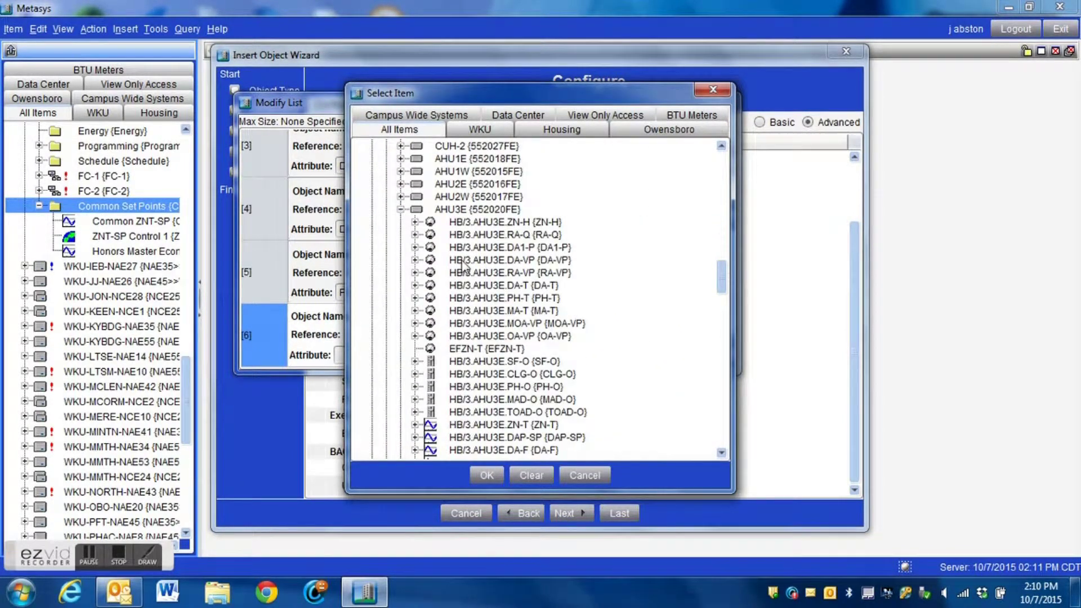
pyautogui.click(401, 209)
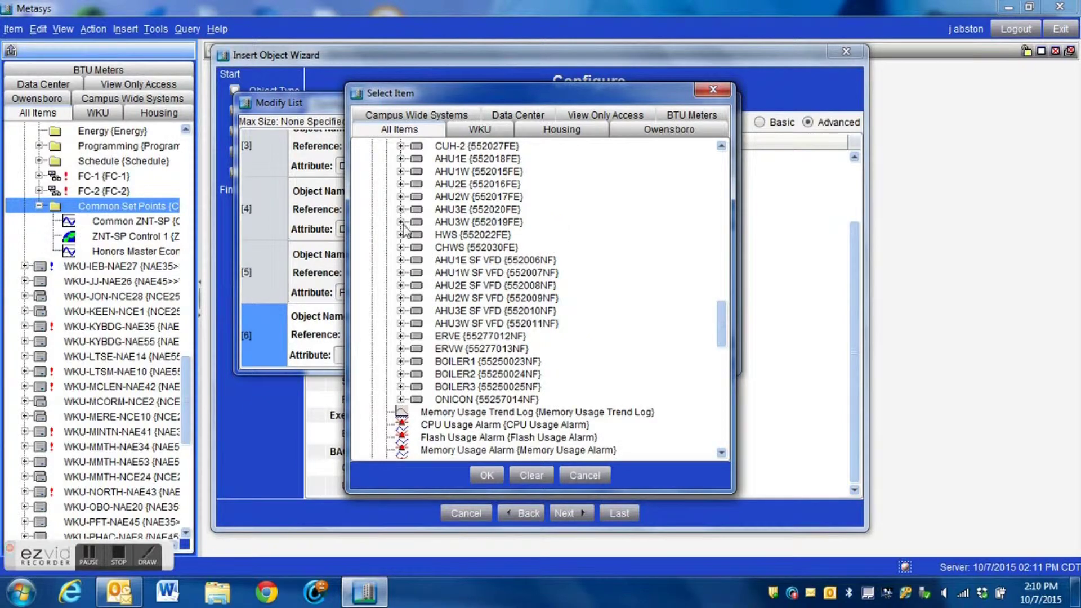
pyautogui.click(401, 222)
pyautogui.scroll(-6, 442, 252)
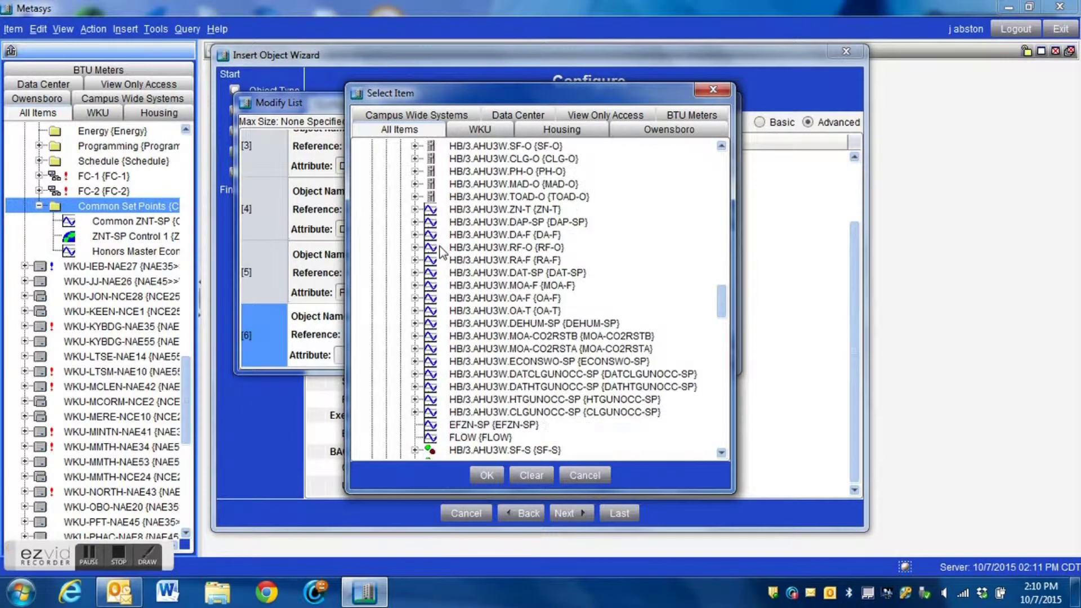
pyautogui.scroll(-1, 440, 246)
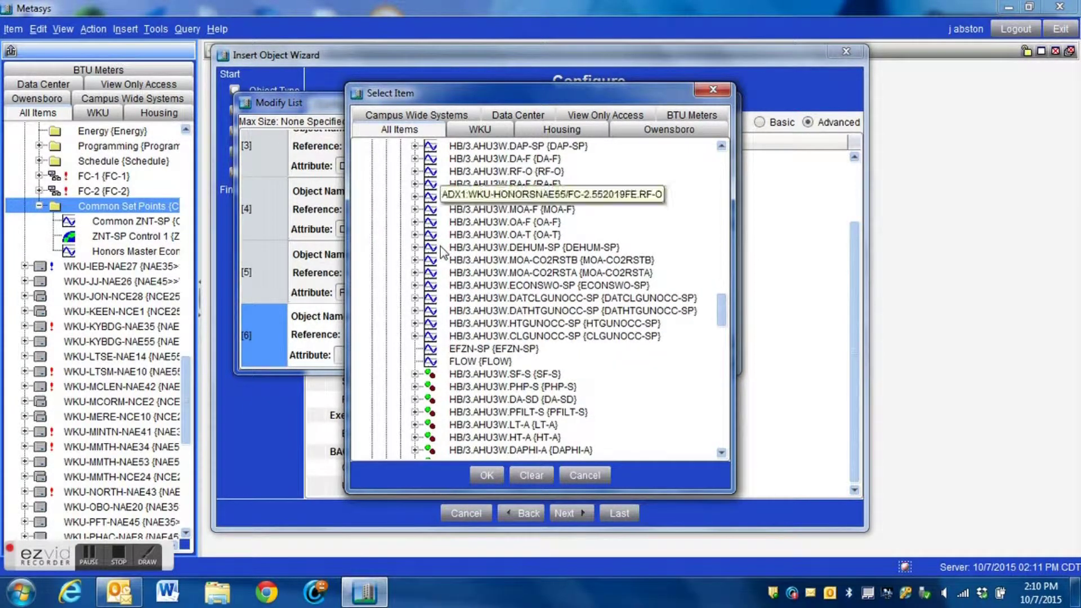
pyautogui.click(478, 286)
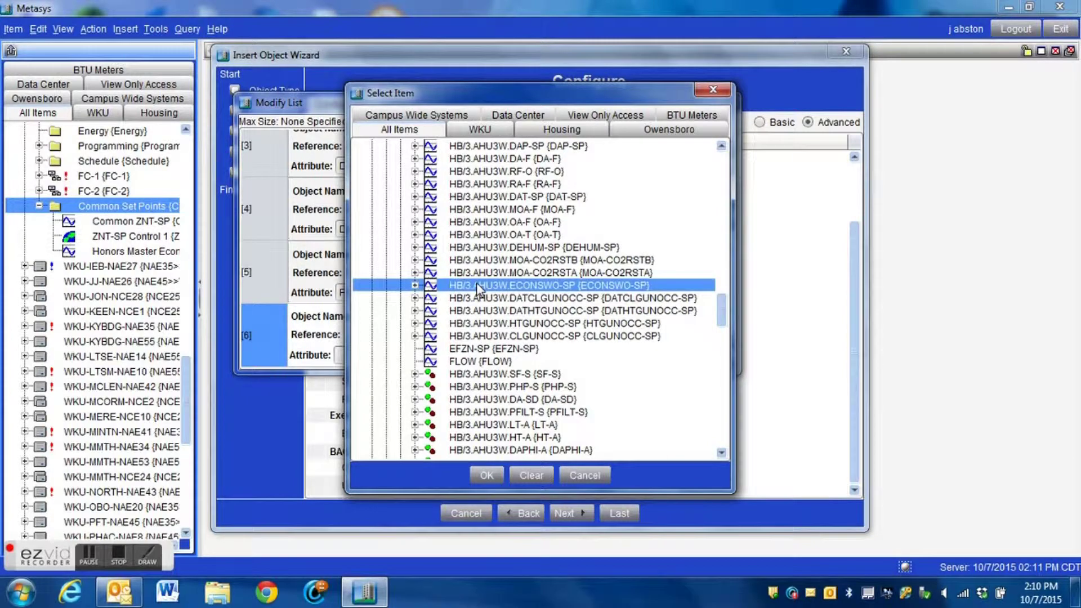
pyautogui.click(488, 477)
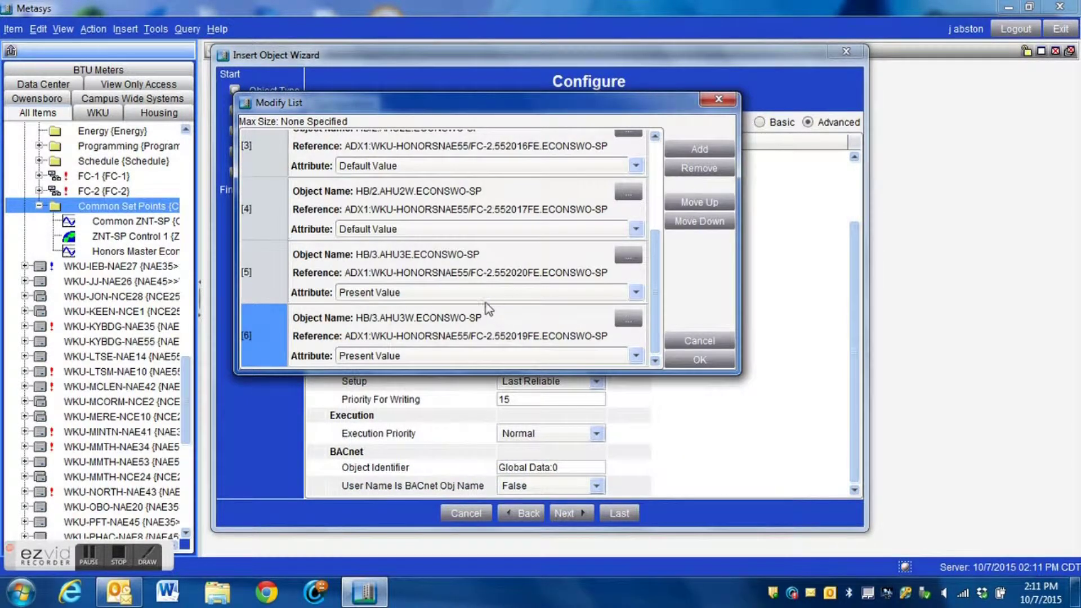
pyautogui.click(700, 360)
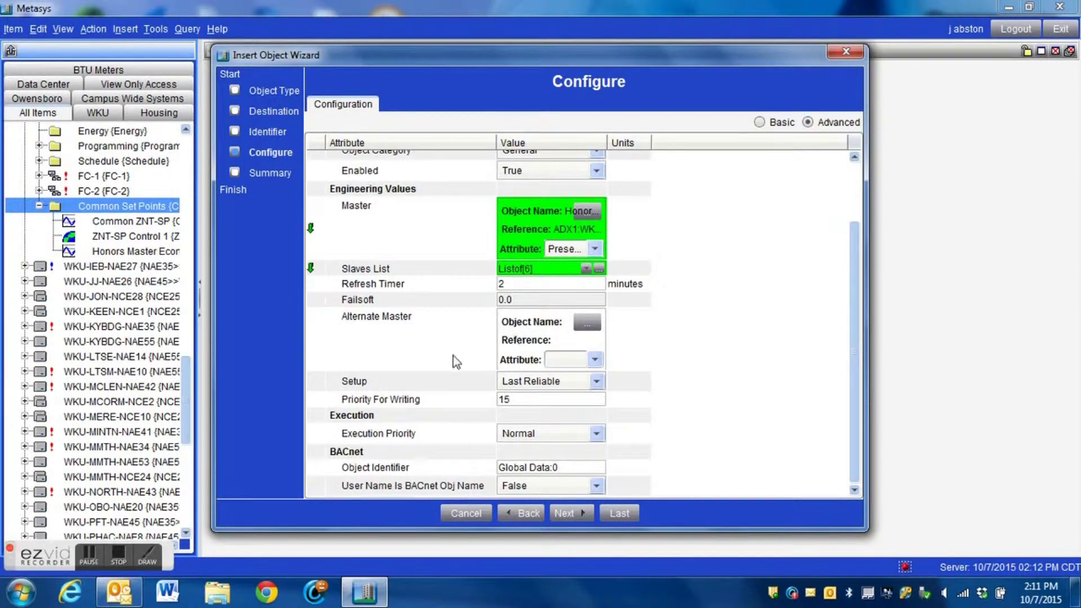
# Finish creating the Lockout Control object, adding no extensions
pyautogui.click(573, 514)
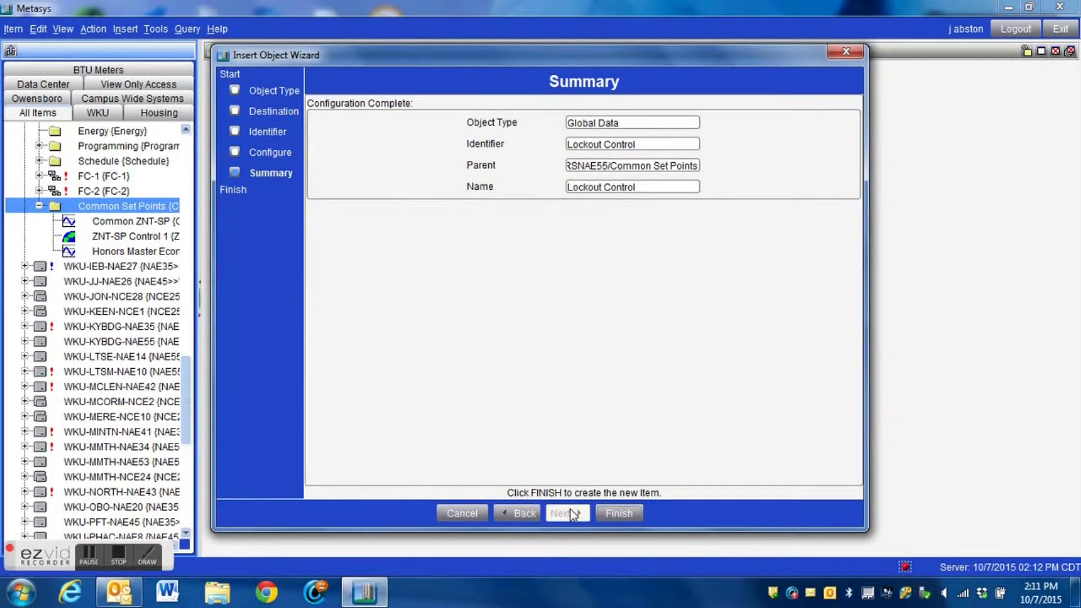
pyautogui.click(618, 513)
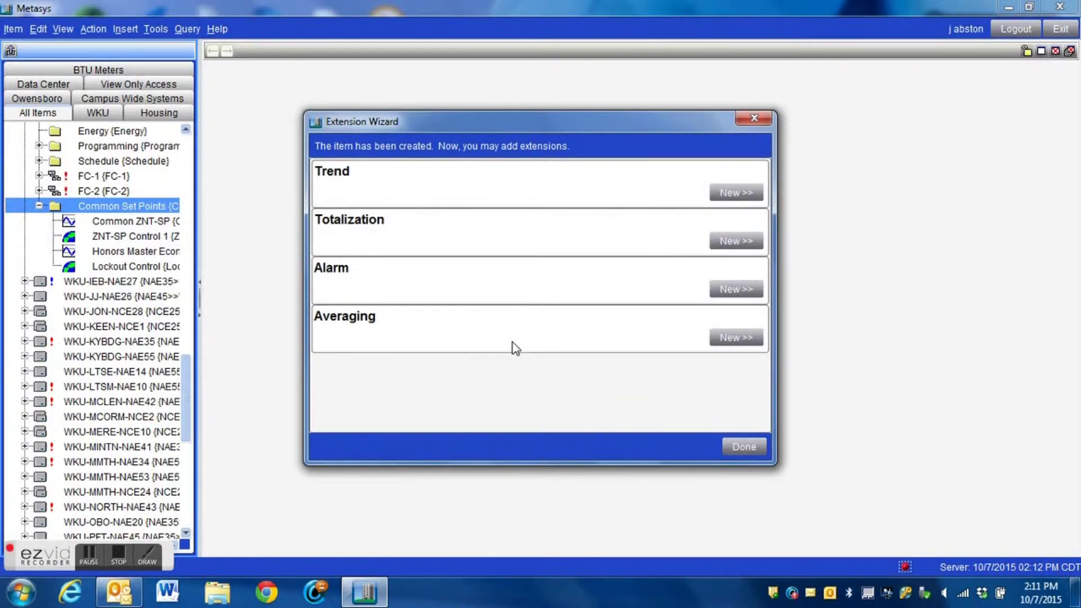
pyautogui.click(741, 445)
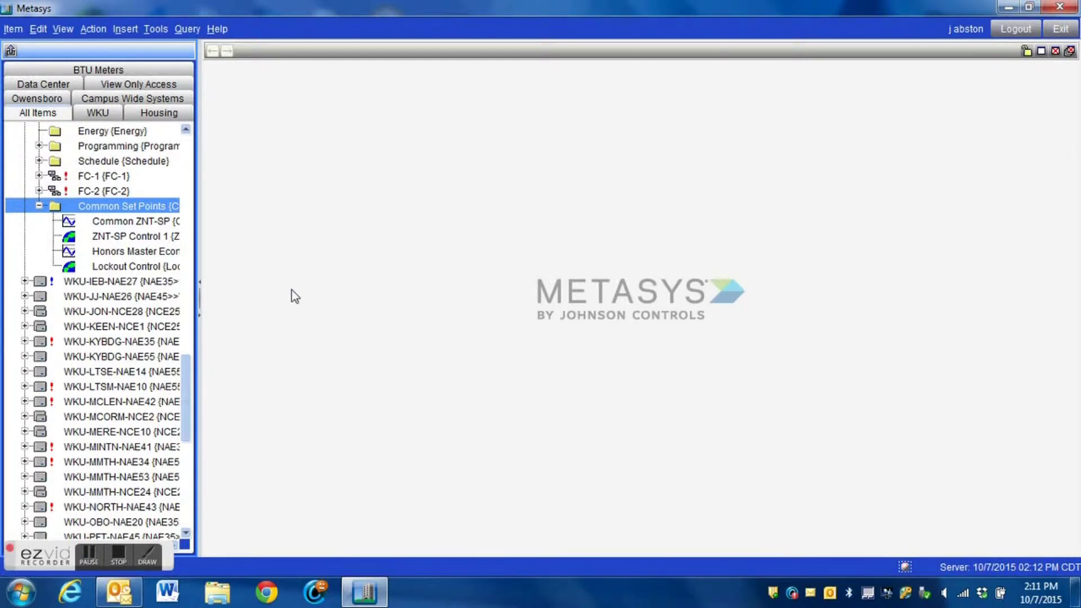
pyautogui.click(38, 191)
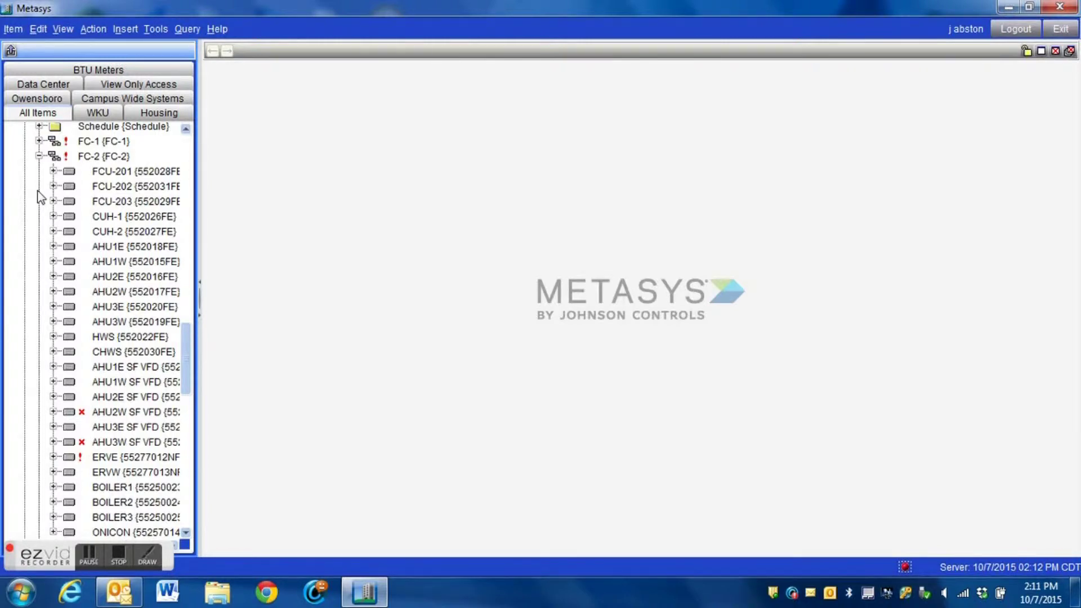
# Open the AHU1E point summary list
pyautogui.click(130, 248)
pyautogui.doubleClick(129, 245)
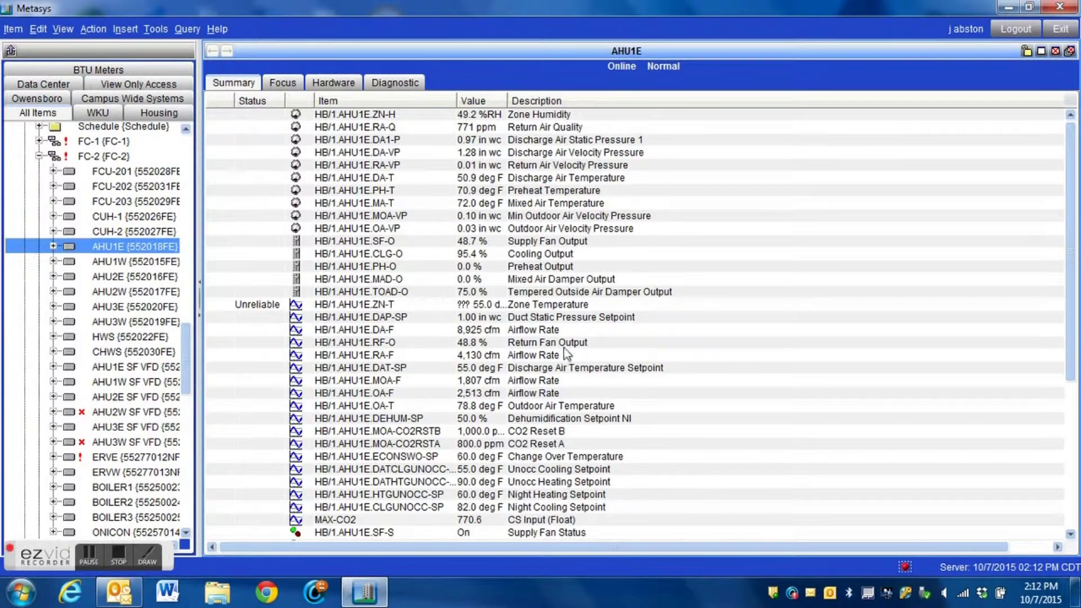
pyautogui.scroll(-5, 529, 363)
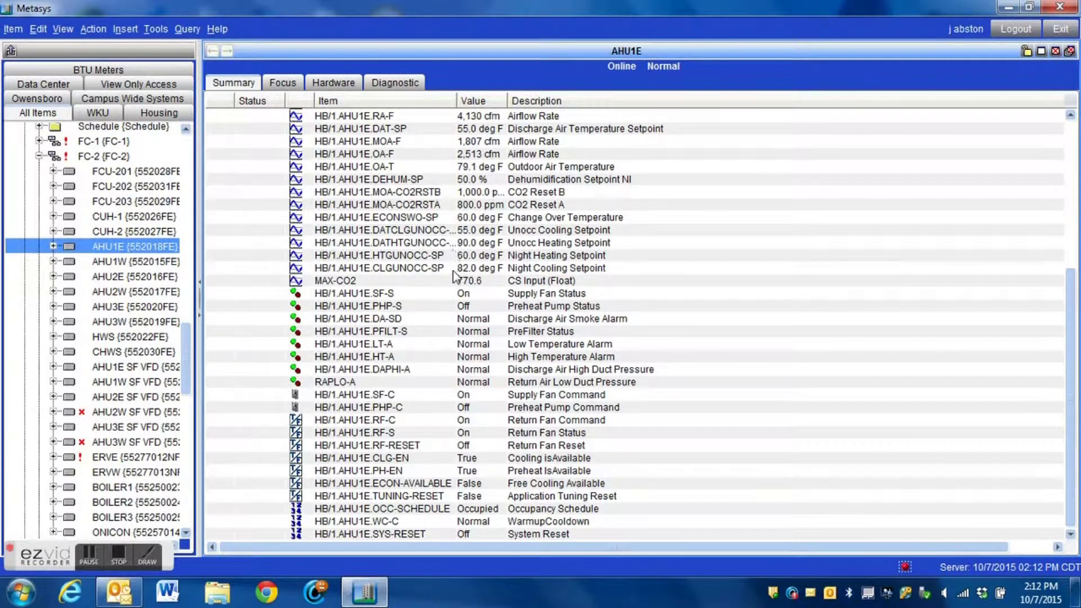
# Check the ECONSWO-SP Change Over Temperature command (60.0 deg F) and cancel without sending
pyautogui.rightClick(487, 222)
pyautogui.click(517, 250)
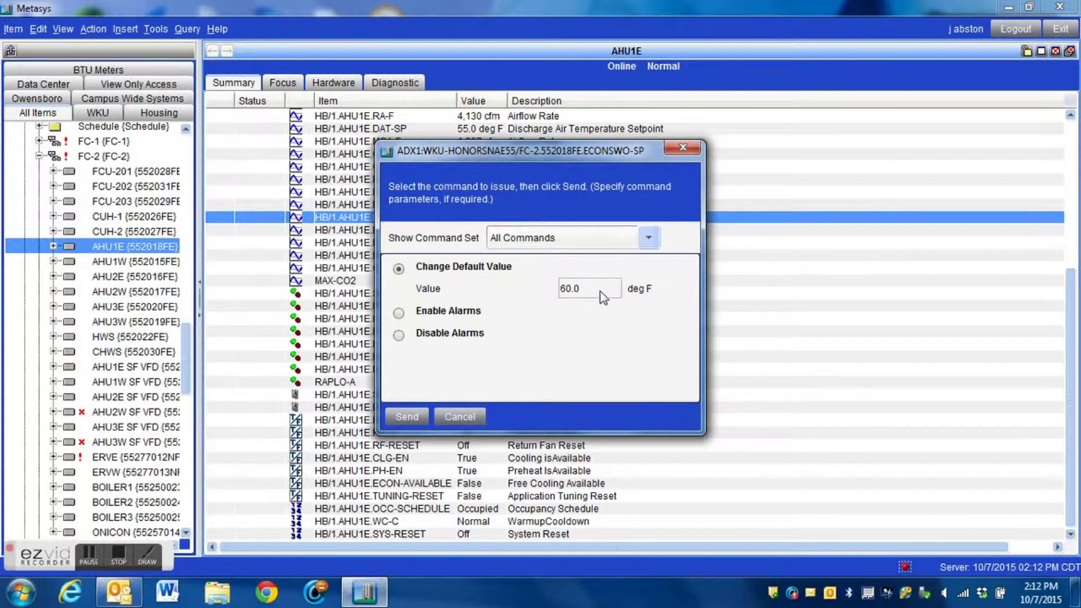
pyautogui.click(469, 418)
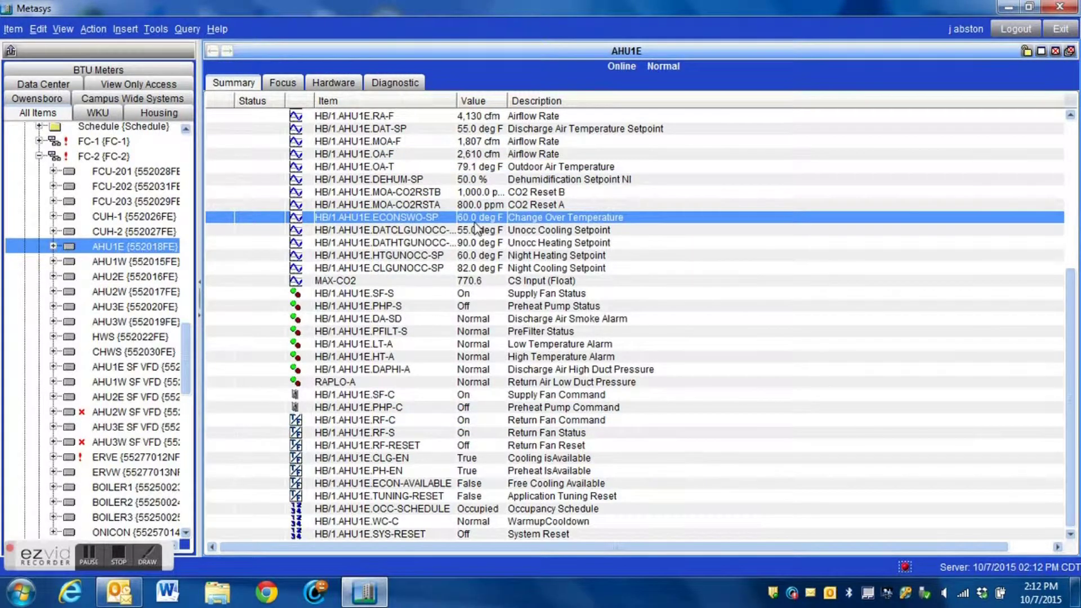
pyautogui.scroll(2, 163, 224)
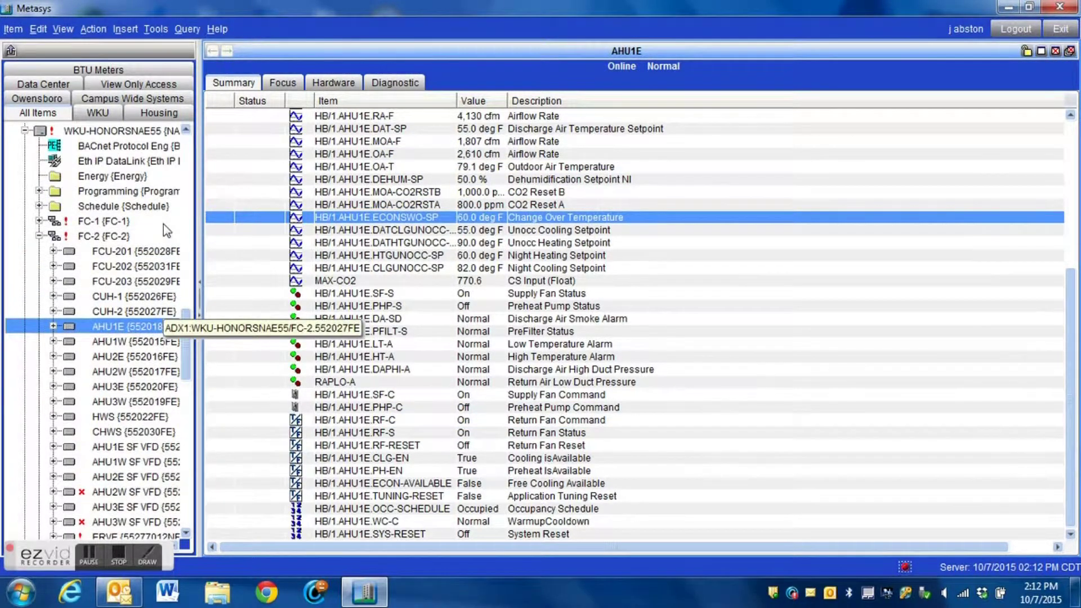
pyautogui.click(63, 29)
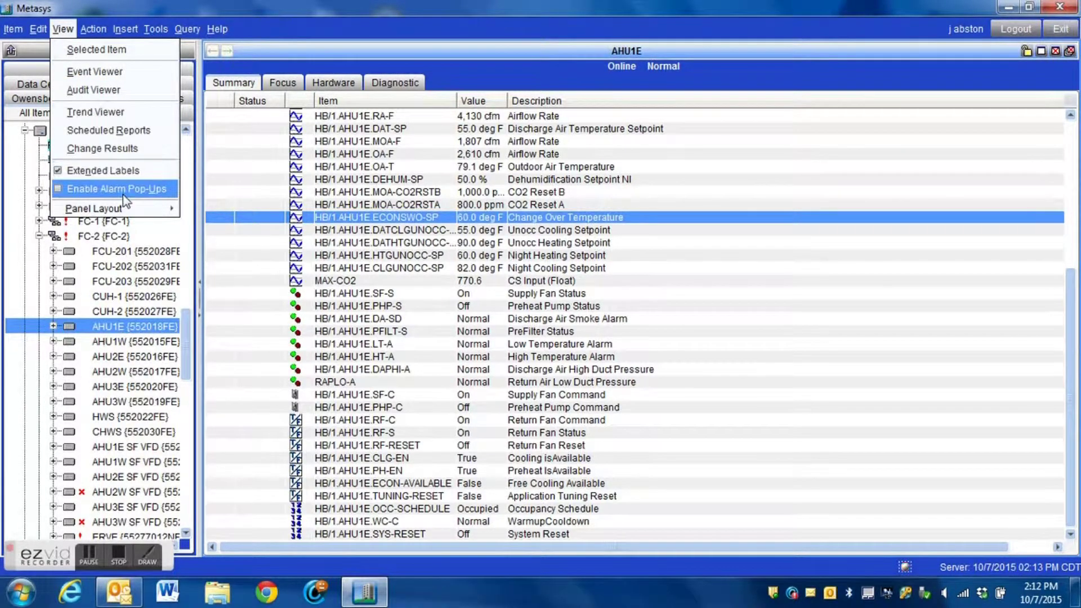
# Switch to a Two Panel Horizontal layout and show Common Set Points in the bottom panel
pyautogui.moveTo(141, 210)
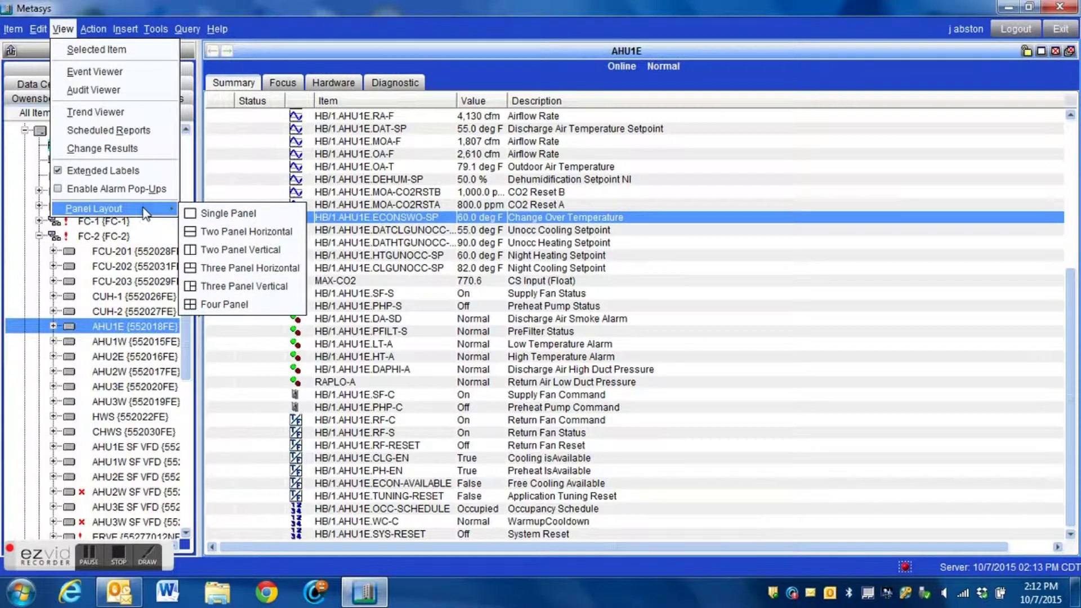
pyautogui.click(227, 232)
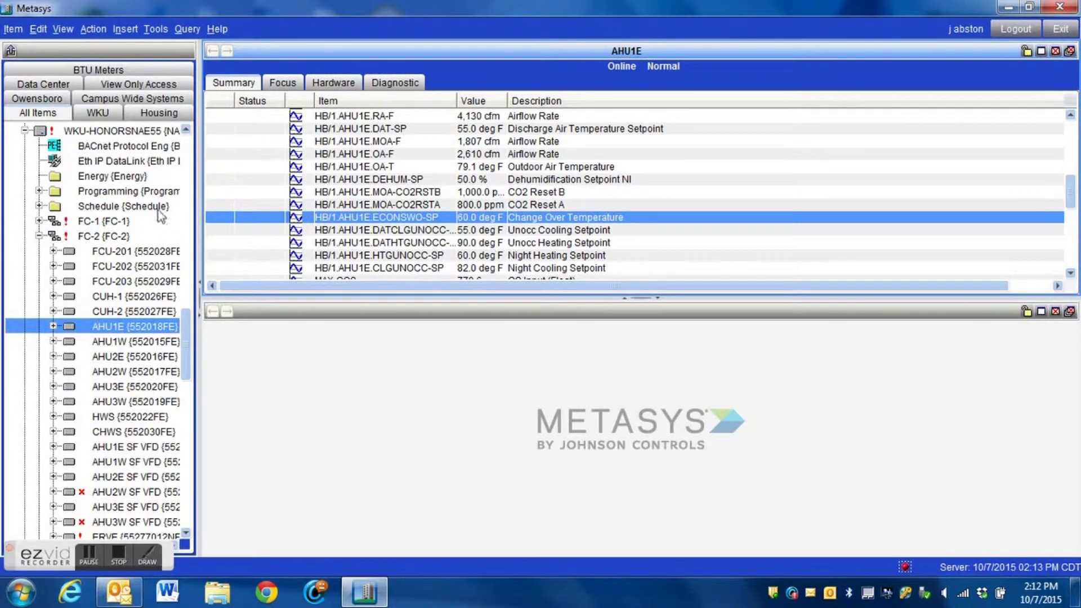
pyautogui.click(41, 238)
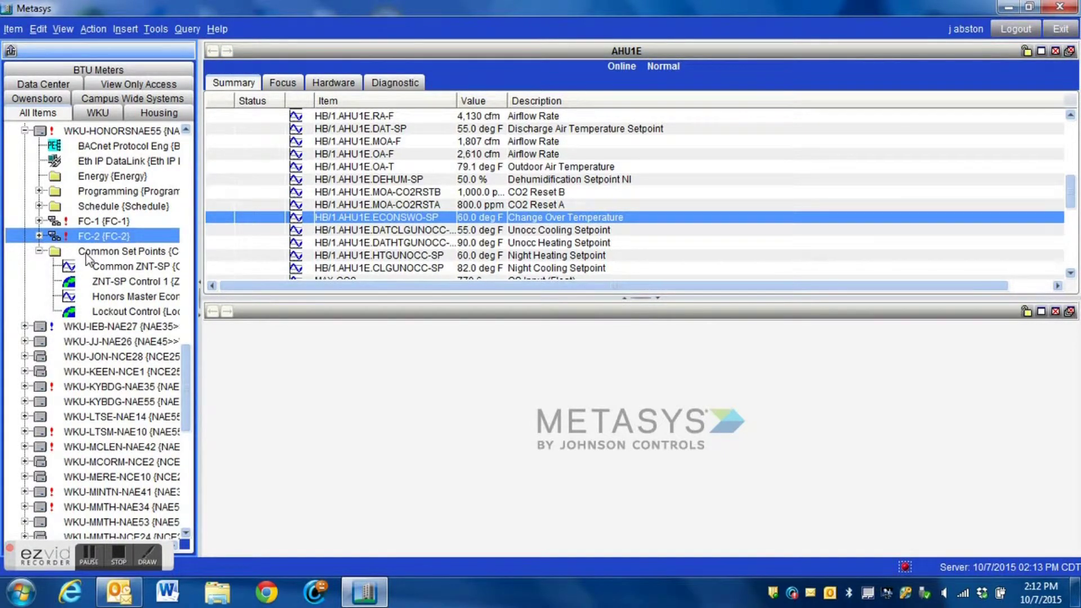
pyautogui.moveTo(82, 253); pyautogui.dragTo(431, 394)
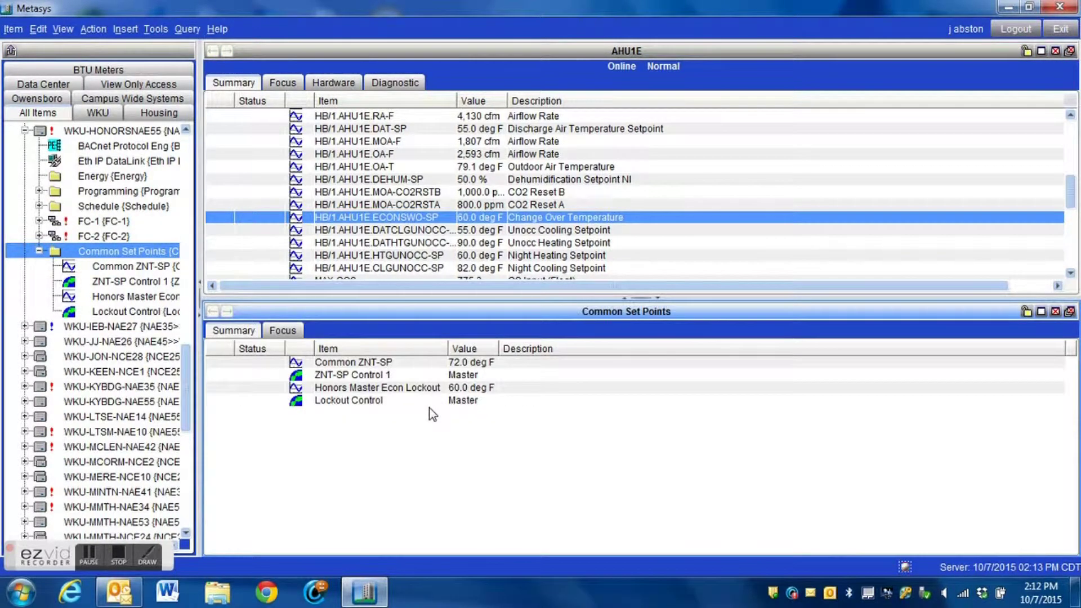
# Command Honors Master Econ Lockout to 68 deg F and send it
pyautogui.rightClick(383, 394)
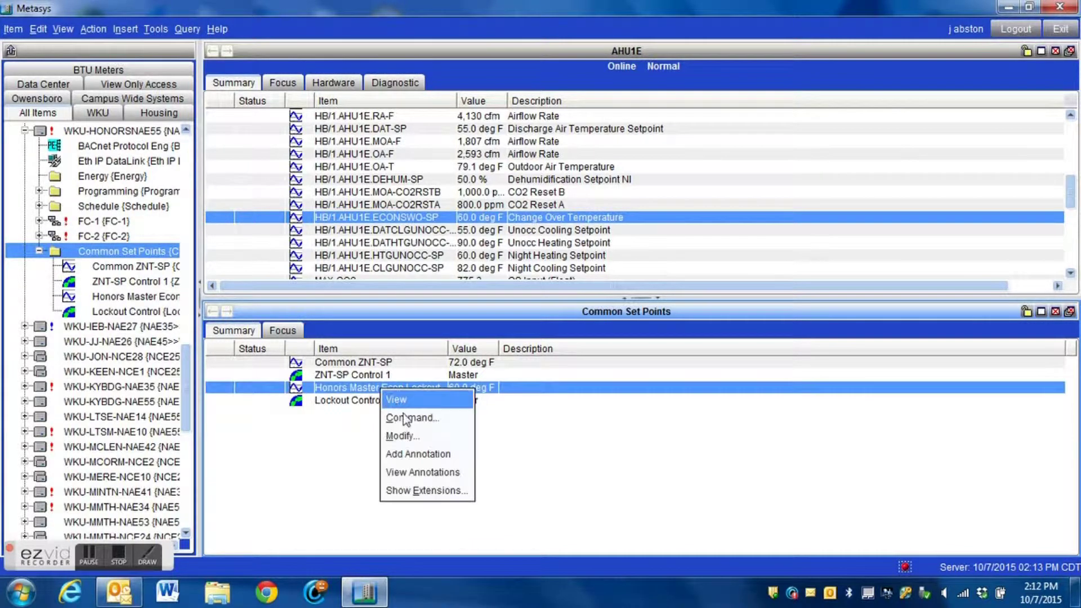
pyautogui.click(408, 418)
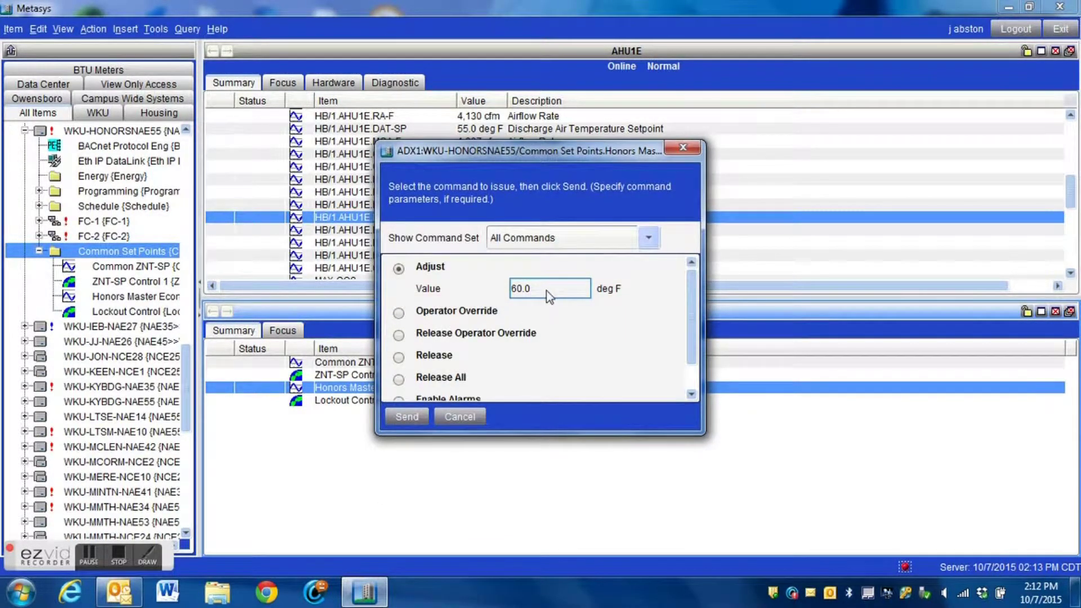
pyautogui.doubleClick(547, 290)
pyautogui.write('68')
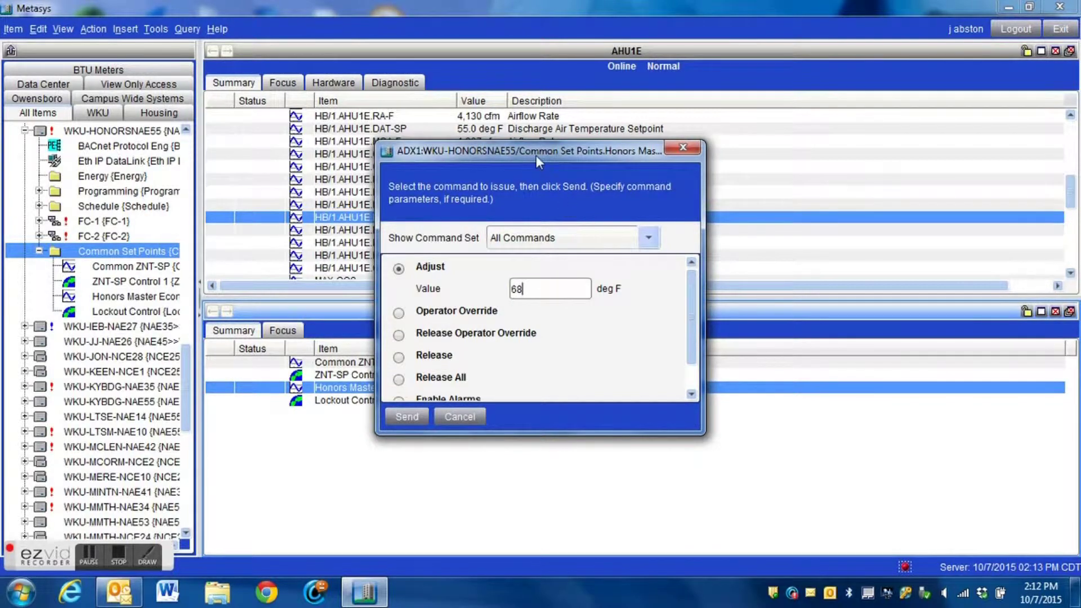
pyautogui.moveTo(536, 155); pyautogui.dragTo(660, 286)
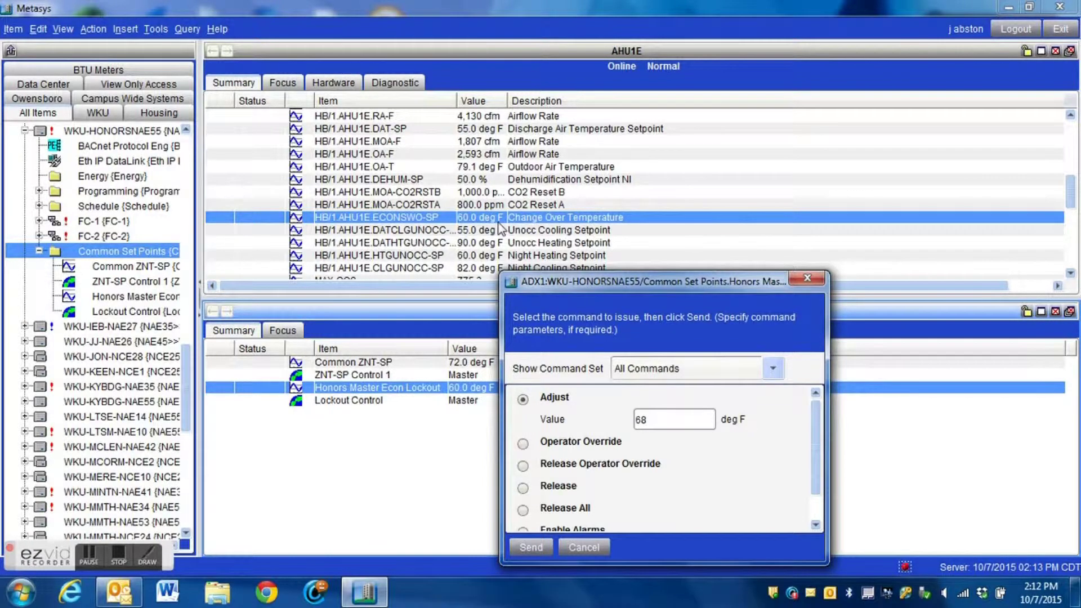
pyautogui.click(531, 549)
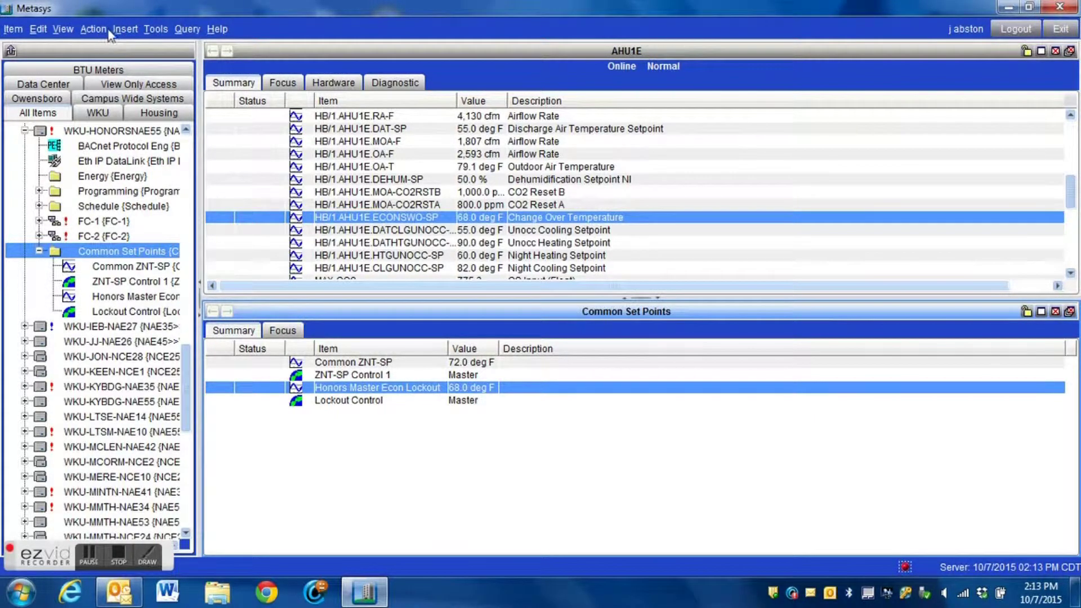
pyautogui.click(62, 29)
pyautogui.moveTo(113, 209)
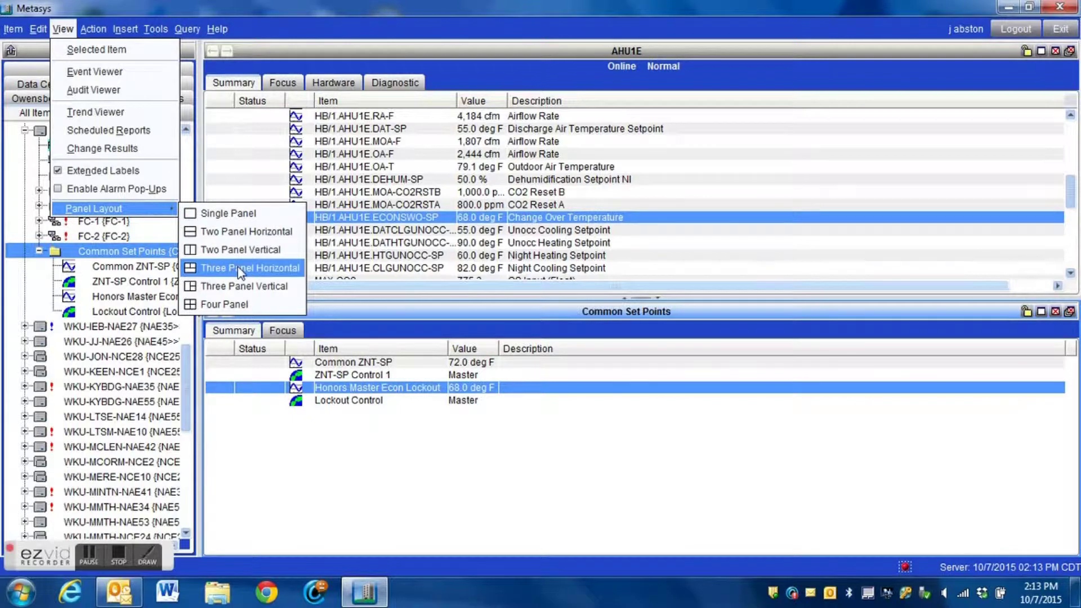
# Switch to four panels, with AHU2E upper-right and AHU2W lower-right
pyautogui.click(236, 305)
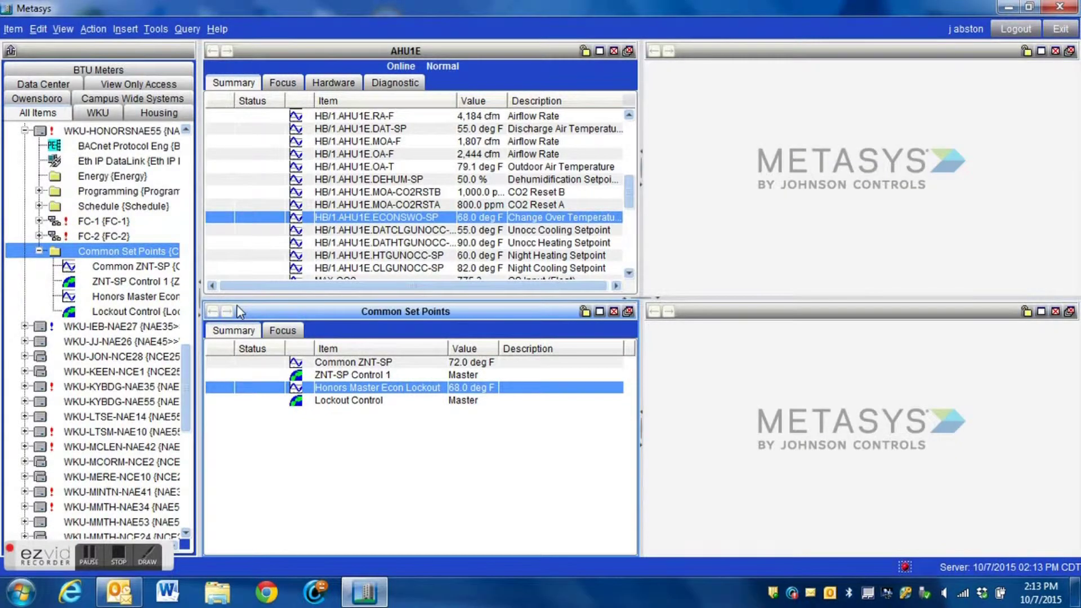
pyautogui.click(38, 236)
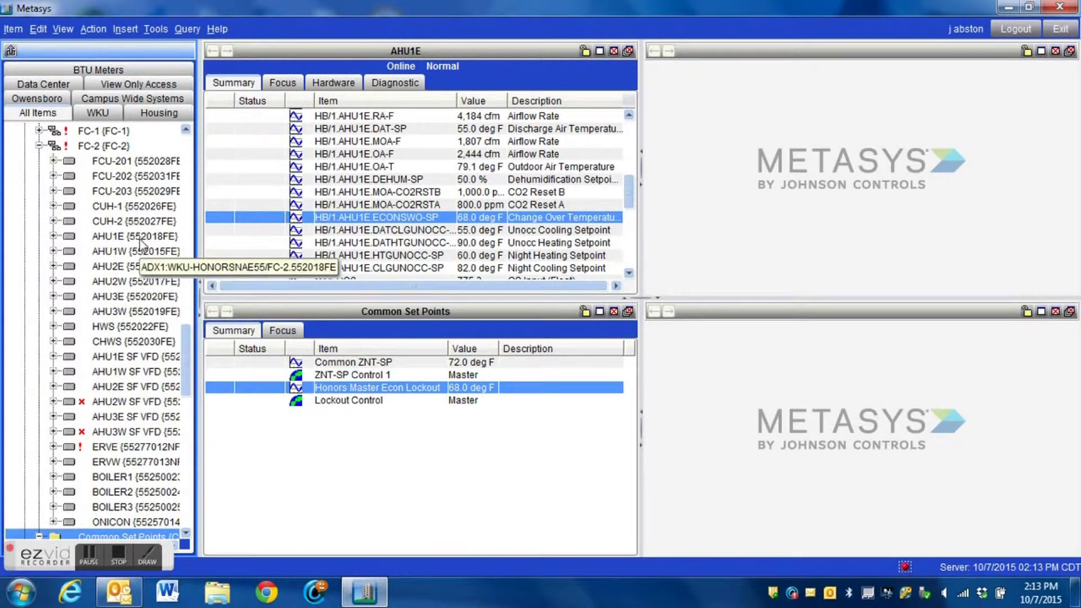
pyautogui.moveTo(133, 269); pyautogui.dragTo(745, 174)
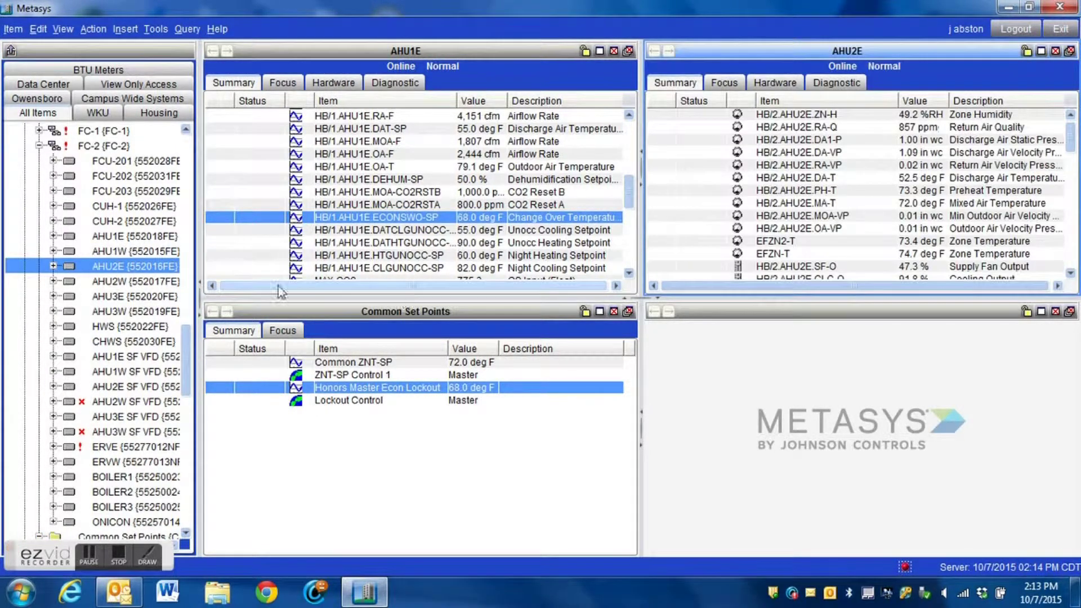
pyautogui.moveTo(115, 281); pyautogui.dragTo(774, 396)
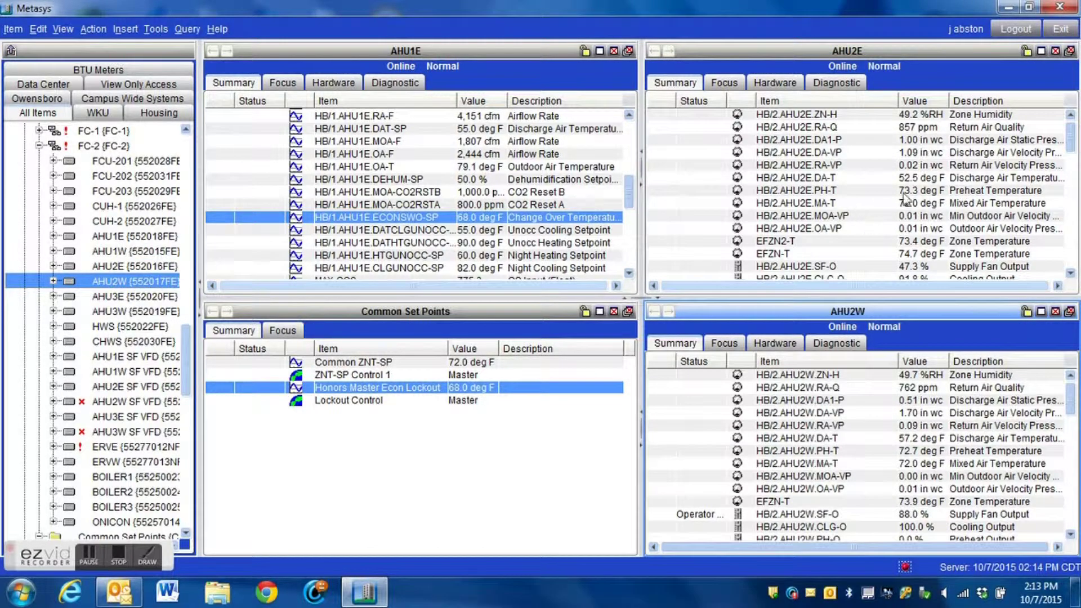
# Scroll AHU2E's list down to its ECONSWO-SP row and select the 68.0 deg F setpoint
pyautogui.click(1071, 274)
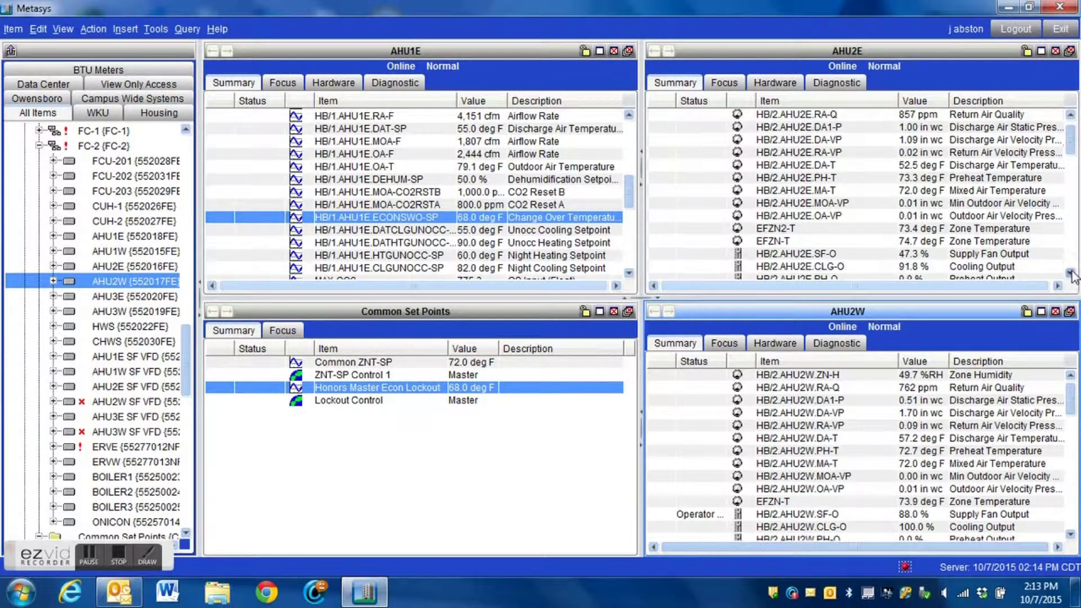
pyautogui.click(1071, 274)
pyautogui.click(1071, 274)
pyautogui.click(1071, 274)
pyautogui.click(1071, 274)
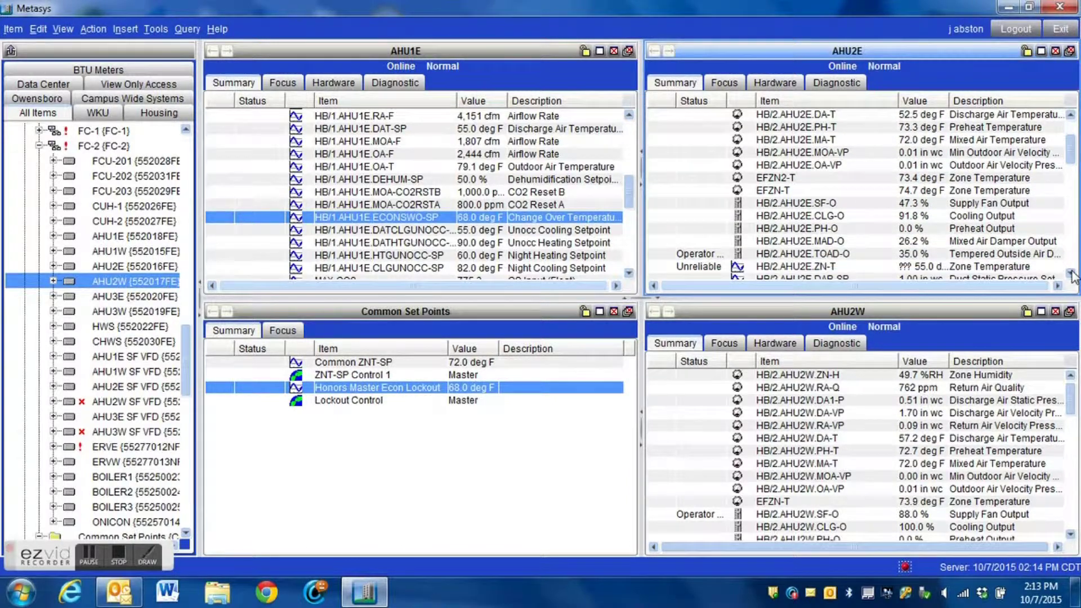
pyautogui.click(1071, 273)
pyautogui.click(1071, 273)
pyautogui.click(1071, 274)
pyautogui.click(1071, 273)
pyautogui.click(1070, 274)
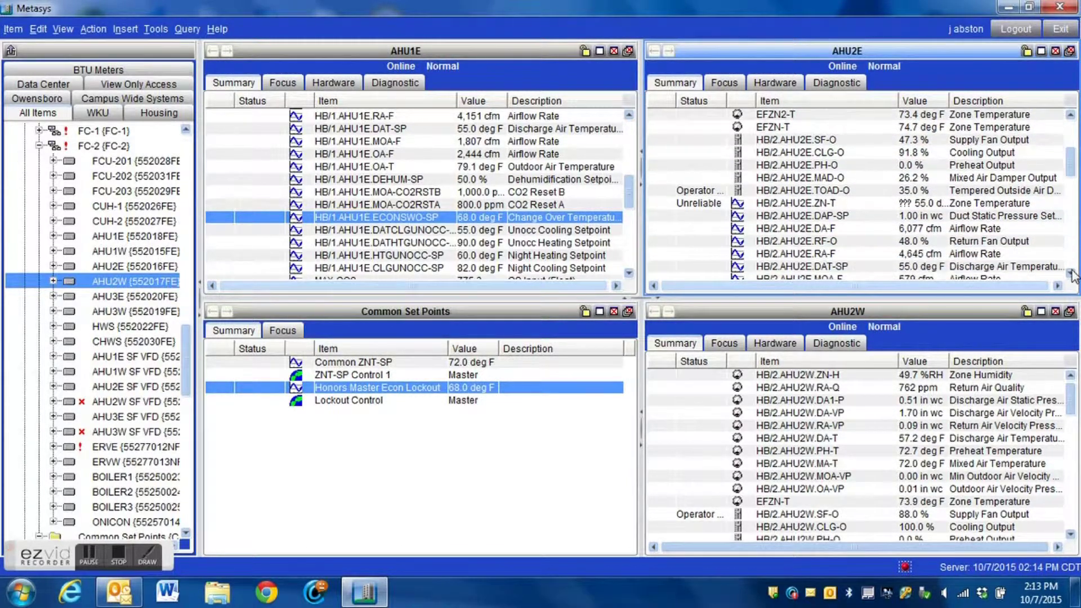
pyautogui.click(1070, 274)
pyautogui.click(1070, 274)
pyautogui.click(1071, 274)
pyautogui.click(1070, 274)
pyautogui.click(1070, 274)
pyautogui.click(1071, 274)
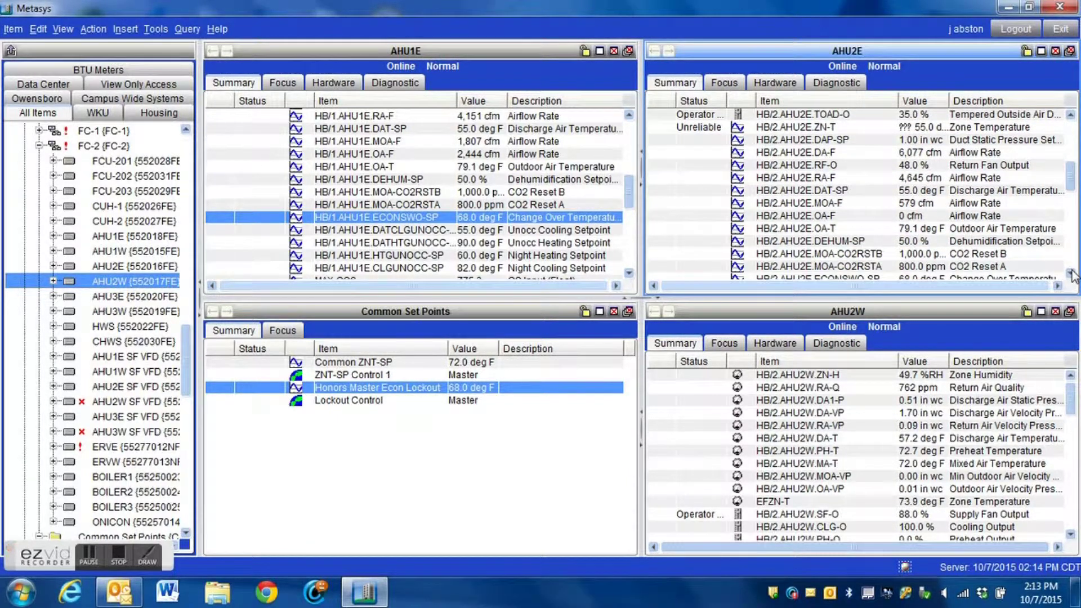
pyautogui.click(1071, 274)
pyautogui.click(1071, 273)
pyautogui.click(1070, 274)
pyautogui.click(1071, 273)
pyautogui.click(1071, 273)
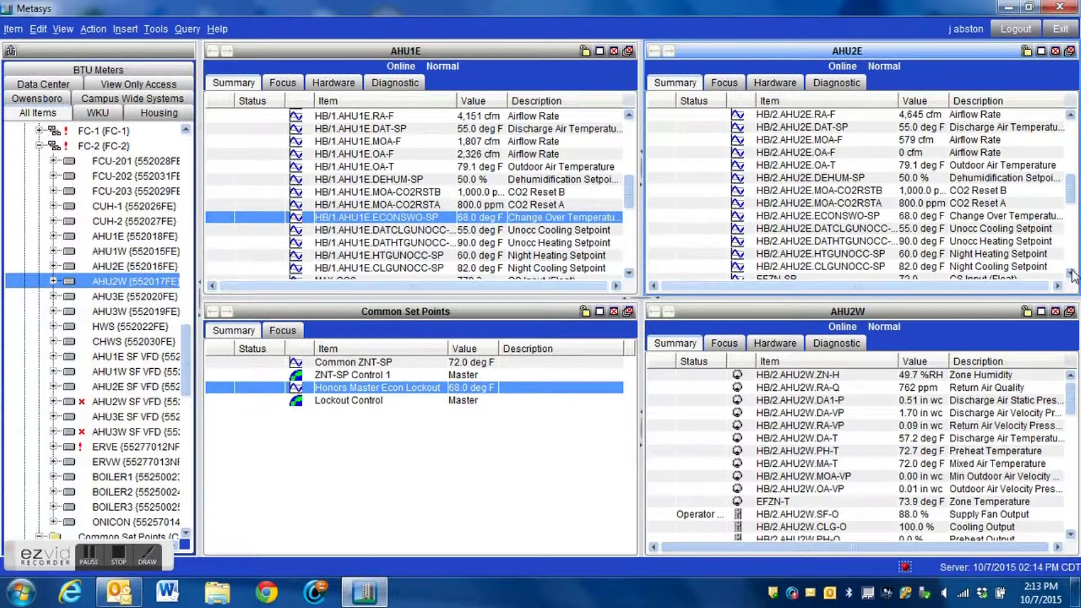
pyautogui.click(1071, 274)
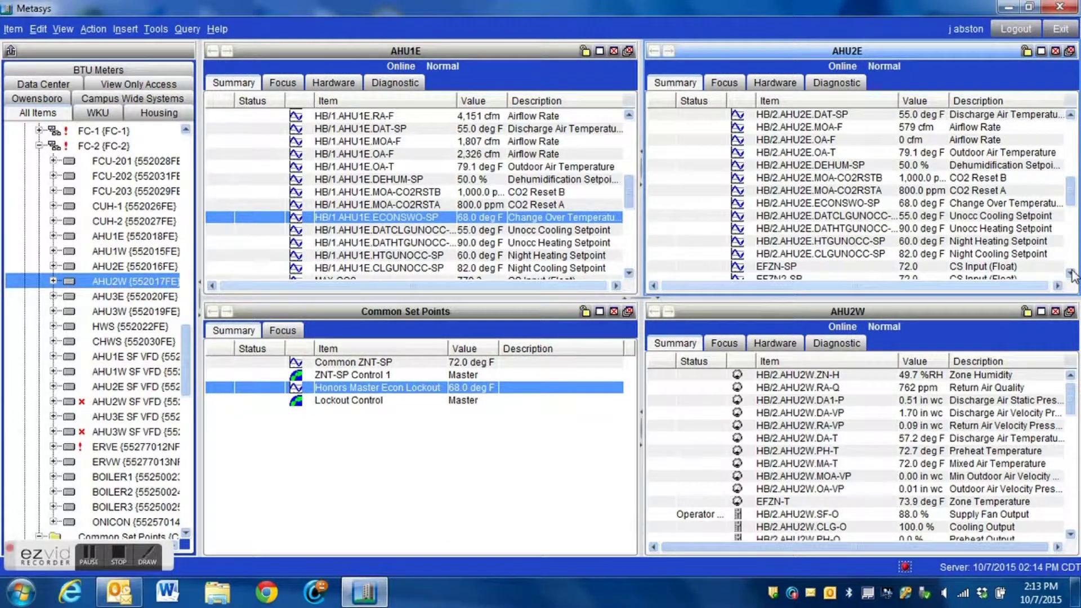
pyautogui.click(813, 204)
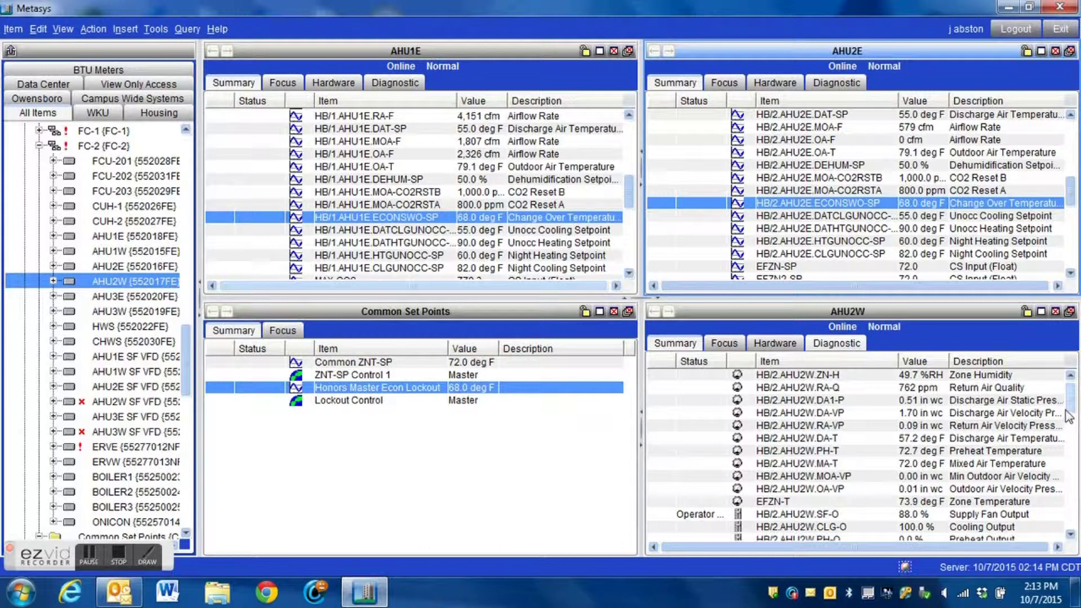
pyautogui.moveTo(1069, 417); pyautogui.dragTo(1070, 479)
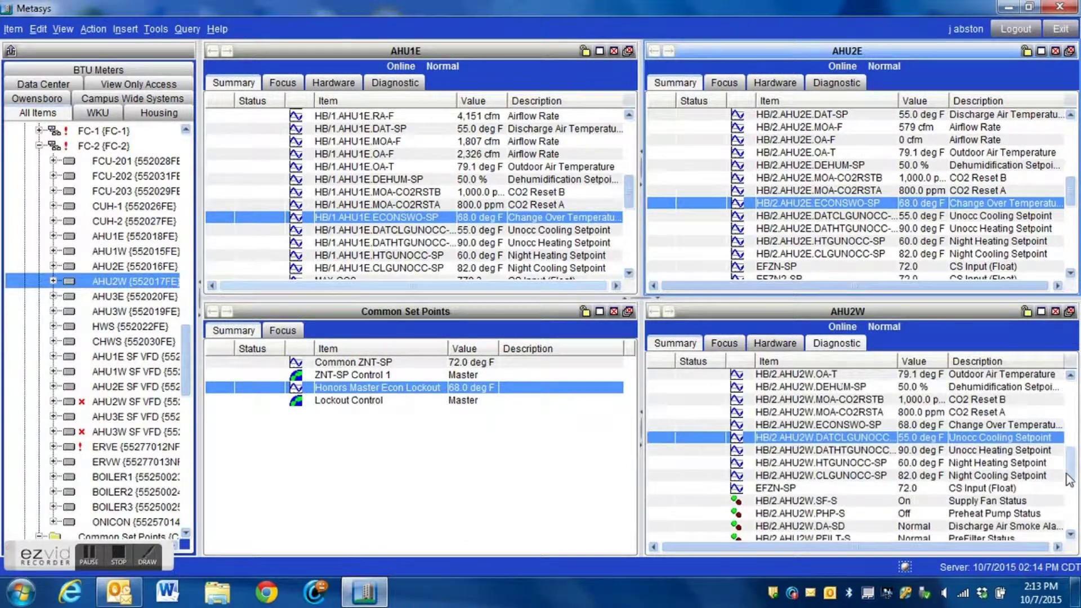
# Command Honors Master Econ Lockout back down to 60 deg F and send it
pyautogui.click(904, 426)
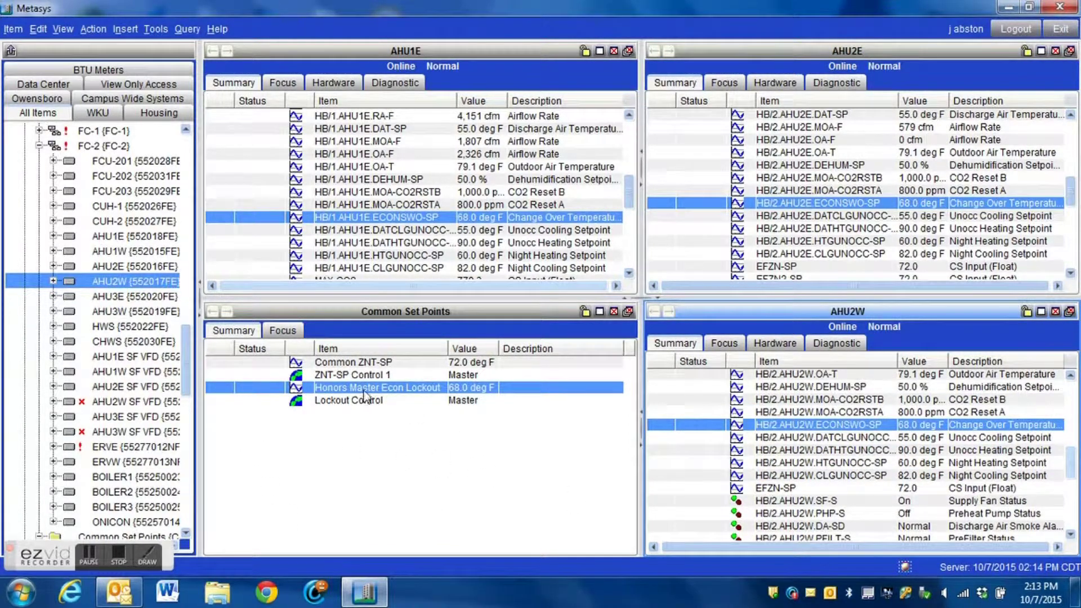
pyautogui.rightClick(393, 396)
pyautogui.click(423, 418)
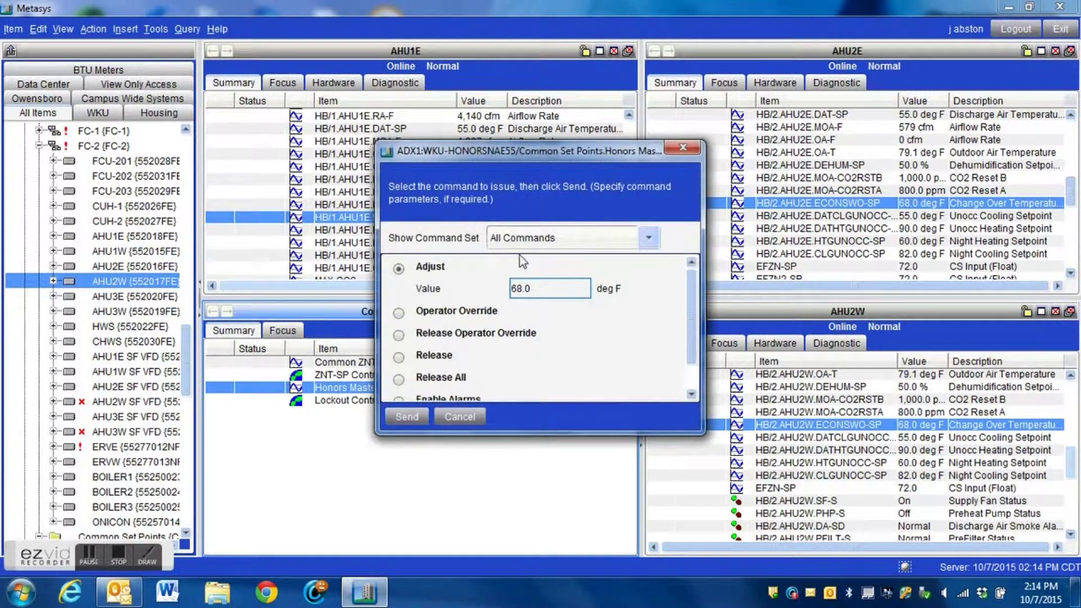
pyautogui.doubleClick(538, 289)
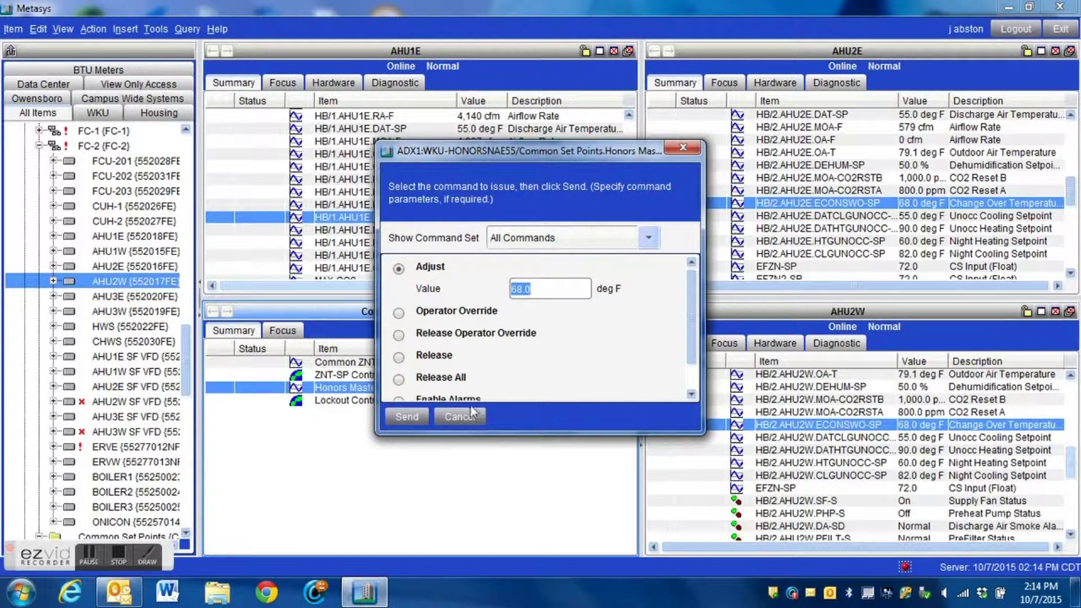
pyautogui.write('60')
pyautogui.moveTo(490, 157); pyautogui.dragTo(367, 263)
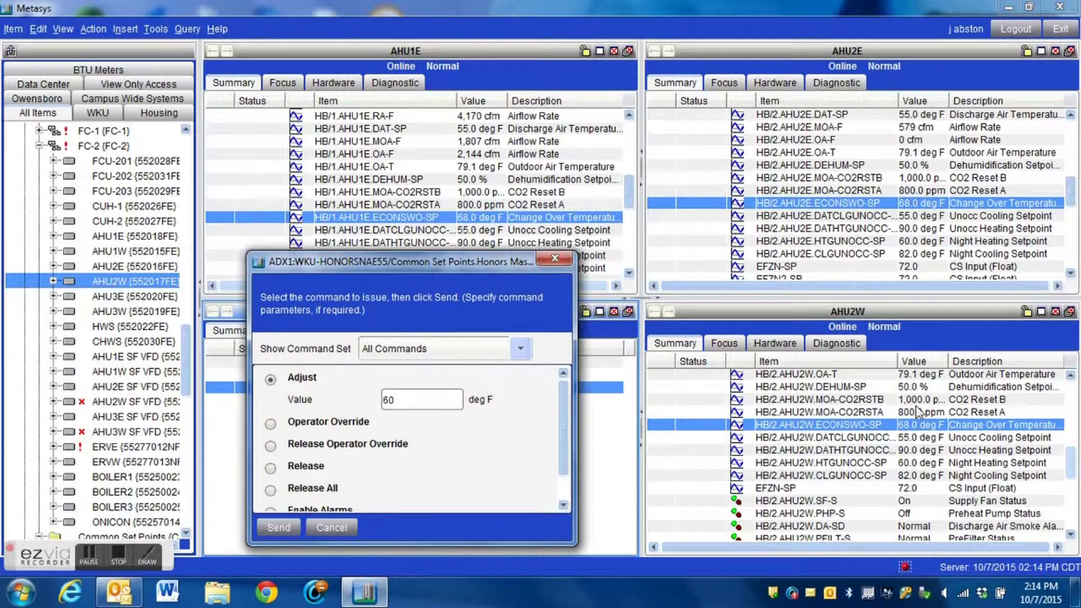
pyautogui.click(274, 527)
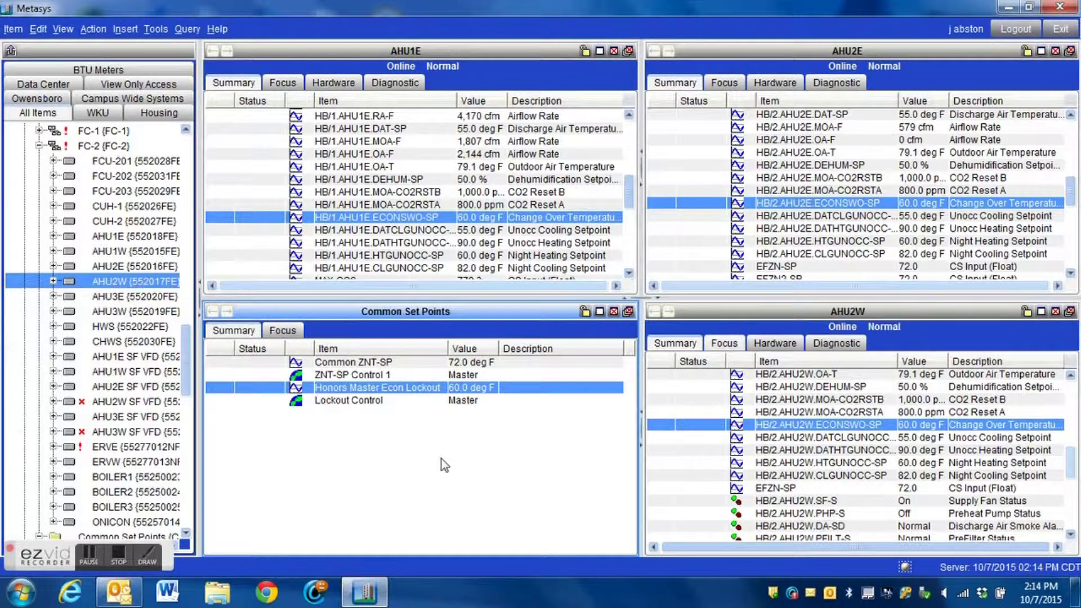
pyautogui.rightClick(374, 389)
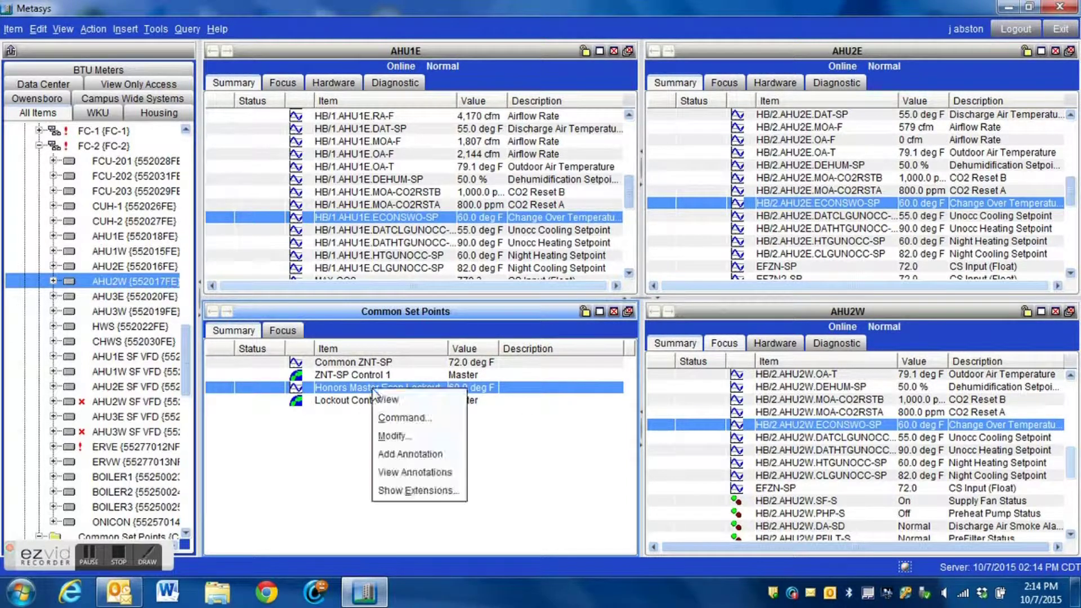
# Set the Honors Master Econ Lockout Adjust value to 65 and send it
pyautogui.click(396, 418)
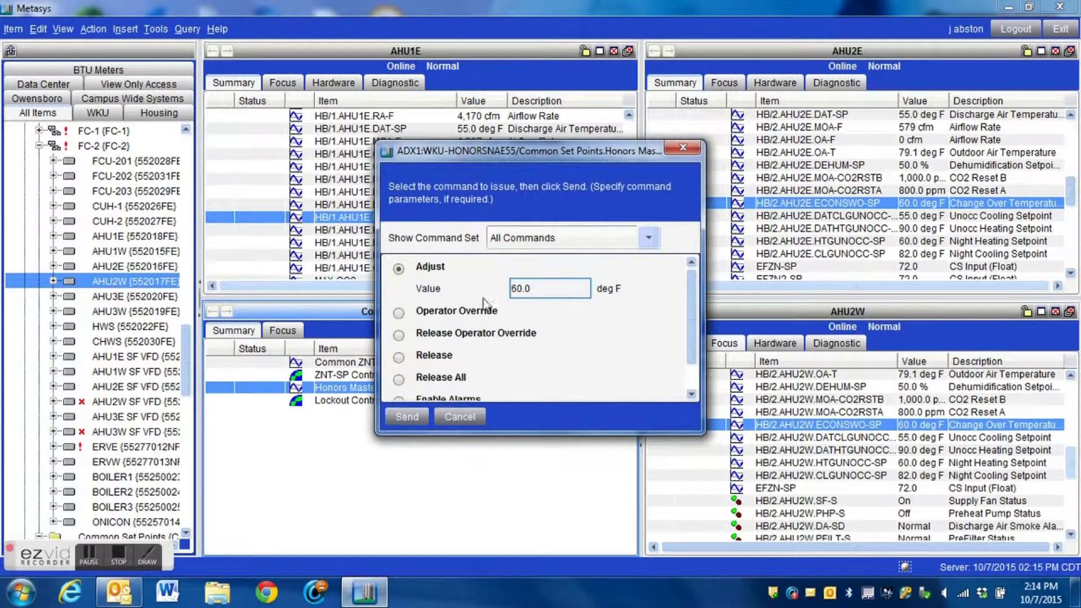
pyautogui.doubleClick(556, 290)
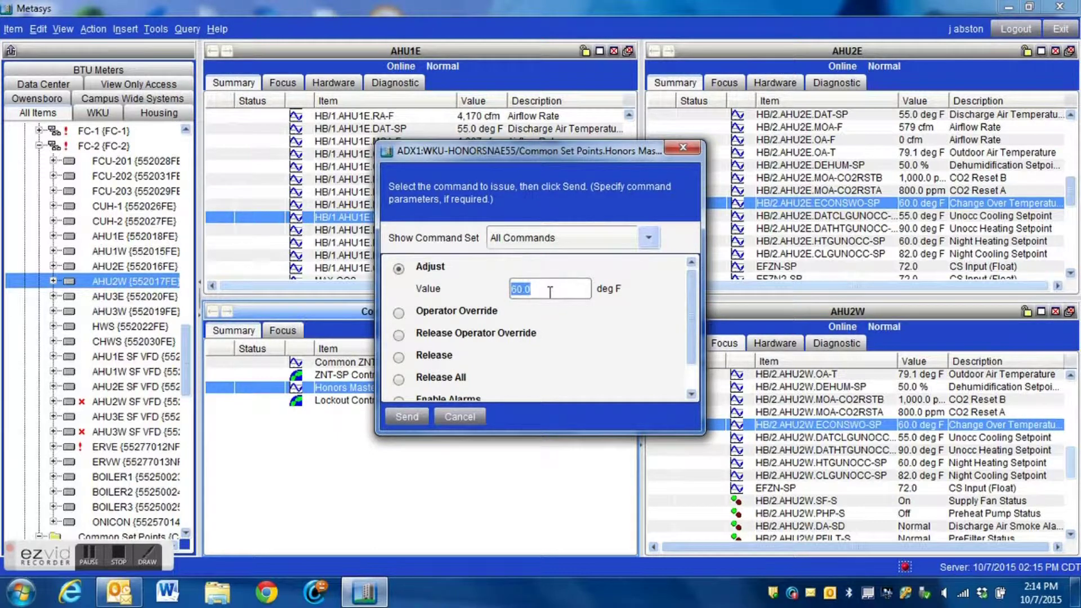
pyautogui.write('65')
pyautogui.moveTo(546, 157); pyautogui.dragTo(402, 265)
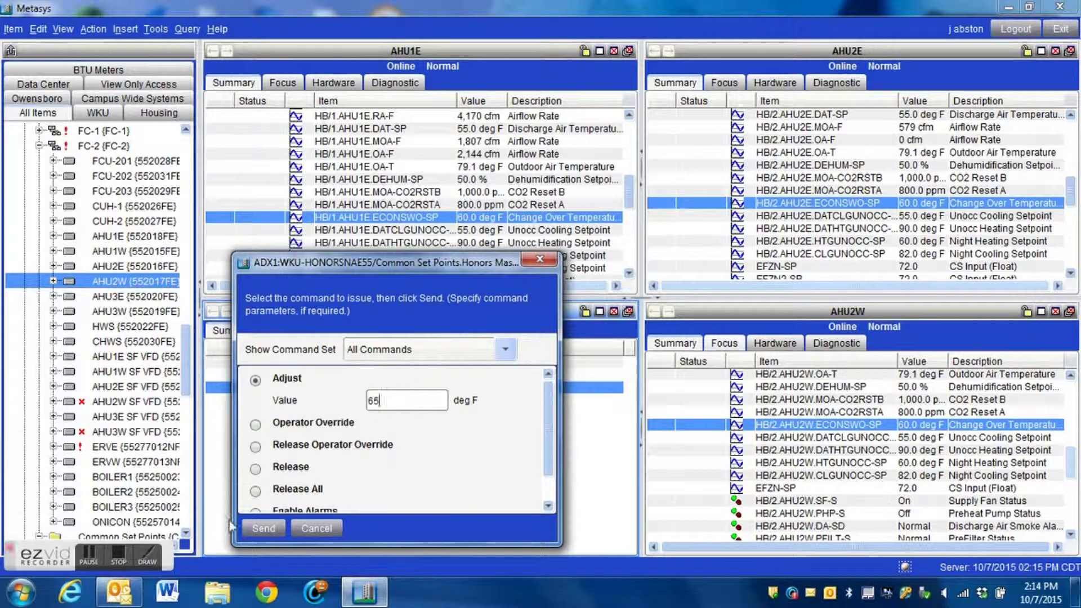
pyautogui.click(263, 528)
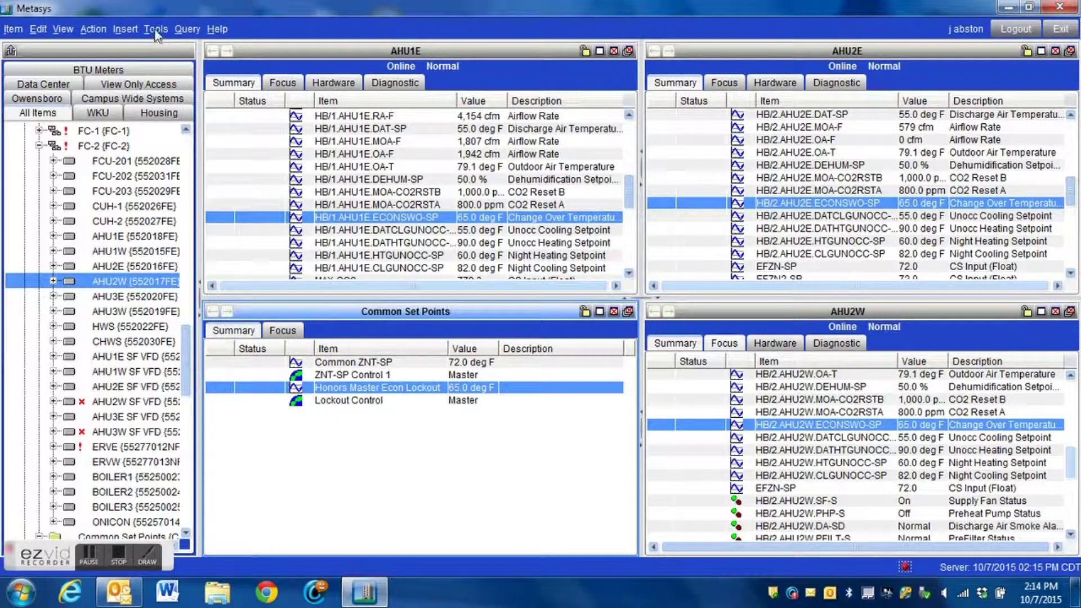
# Switch the display to a Single Panel layout
pyautogui.click(60, 32)
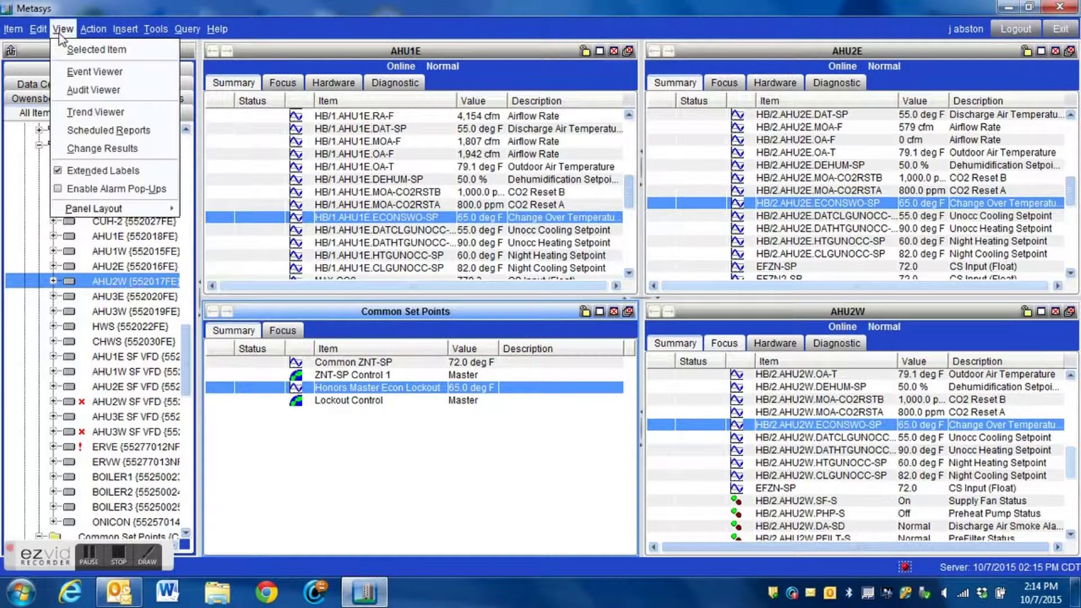
pyautogui.moveTo(93, 208)
pyautogui.click(212, 213)
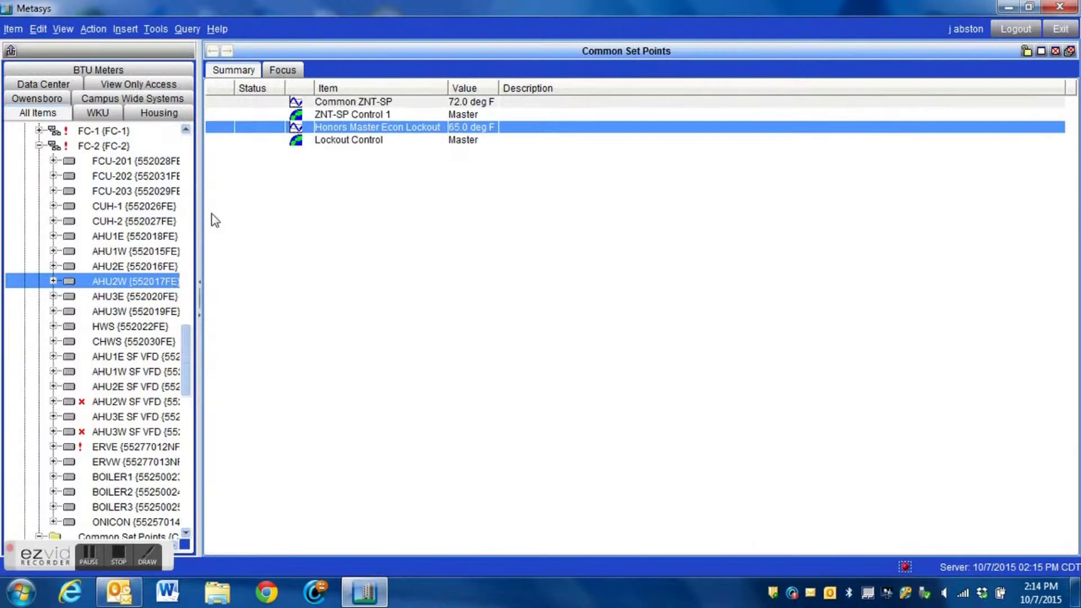
# Collapse FC-2 in the tree and select the ZNT-SP Control 1 row
pyautogui.click(39, 146)
pyautogui.scroll(4, 126, 225)
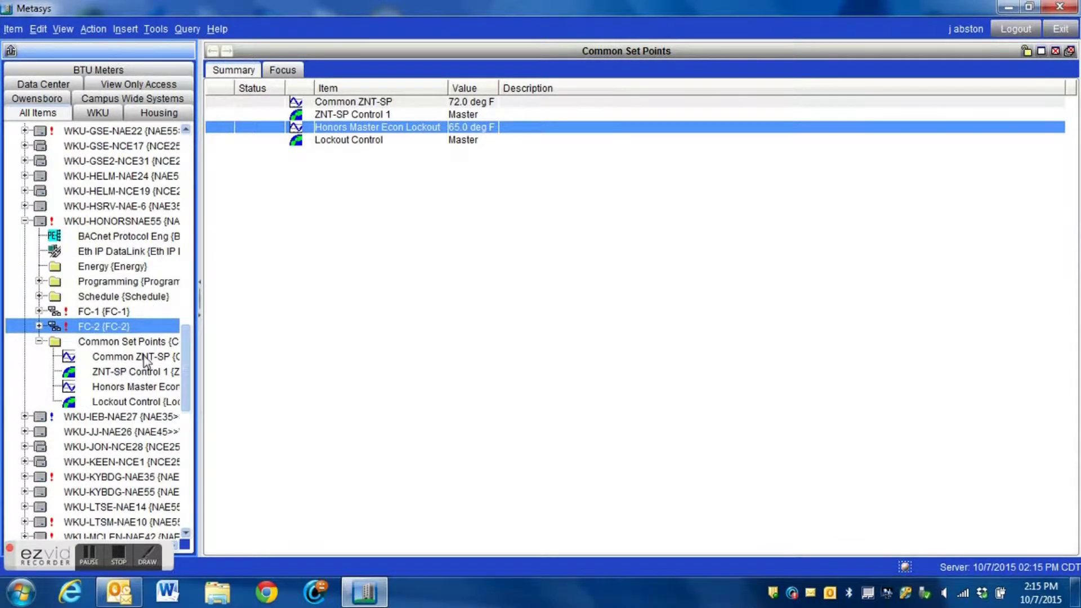
pyautogui.scroll(-1, 145, 360)
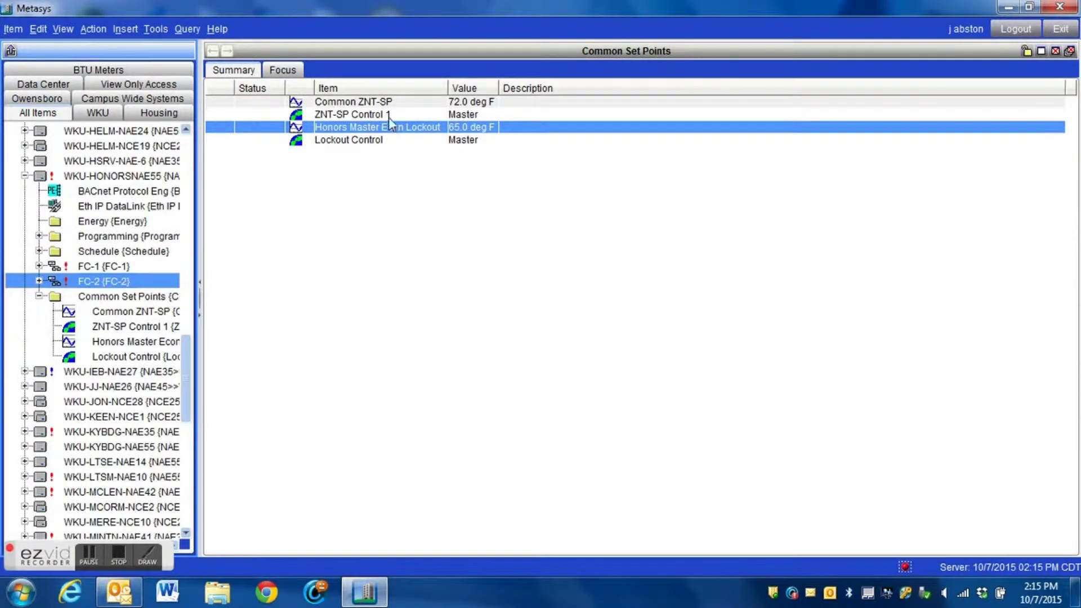
pyautogui.click(365, 115)
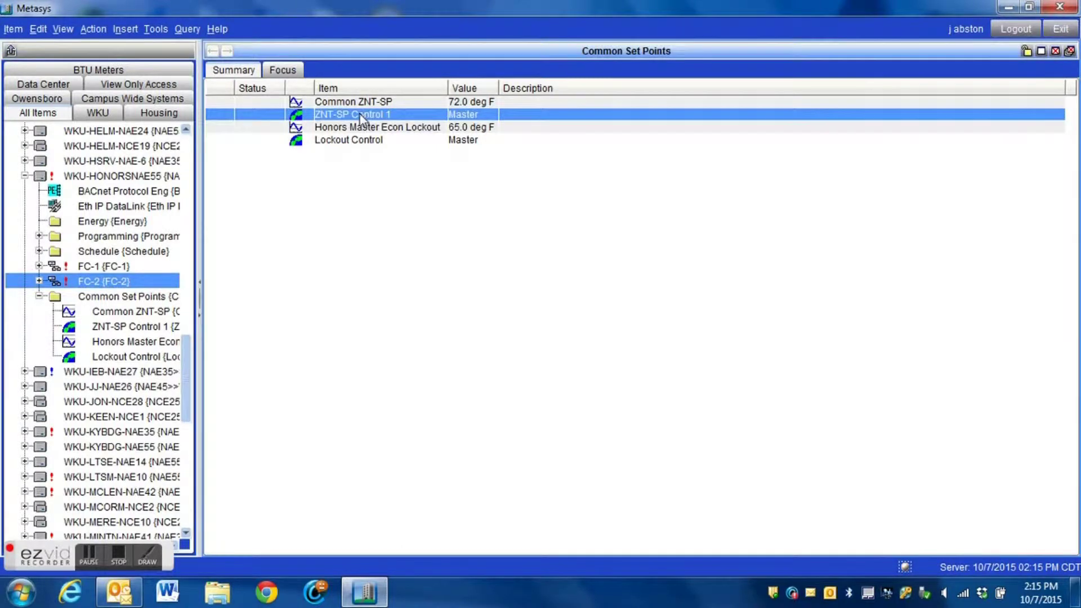
pyautogui.rightClick(366, 116)
# Open the ZNT-SP Control 1 details view
pyautogui.click(370, 121)
pyautogui.scroll(-1, 415, 240)
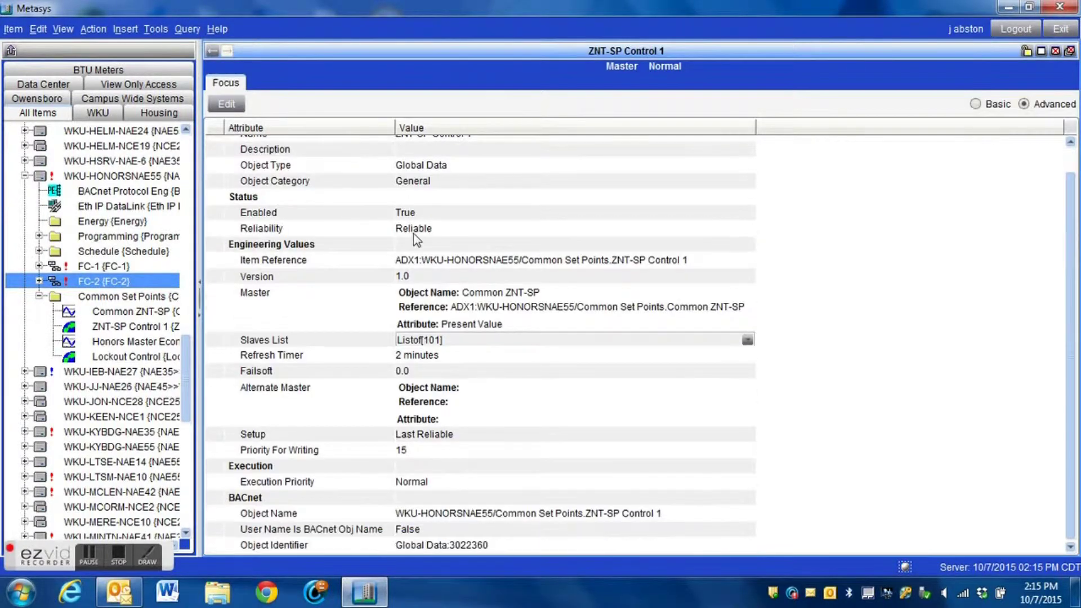
pyautogui.click(214, 52)
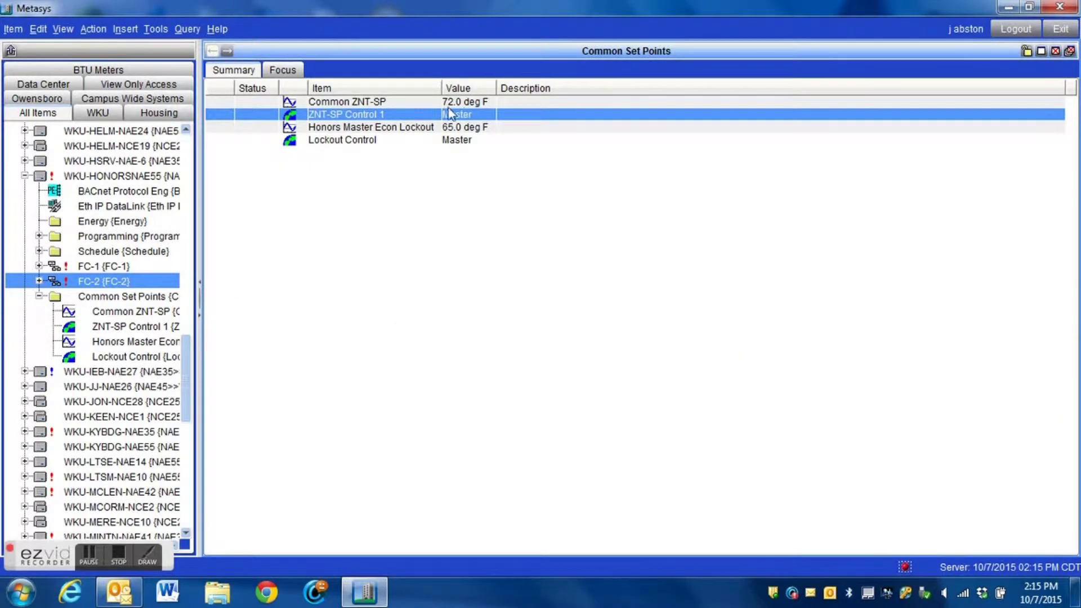
pyautogui.click(227, 51)
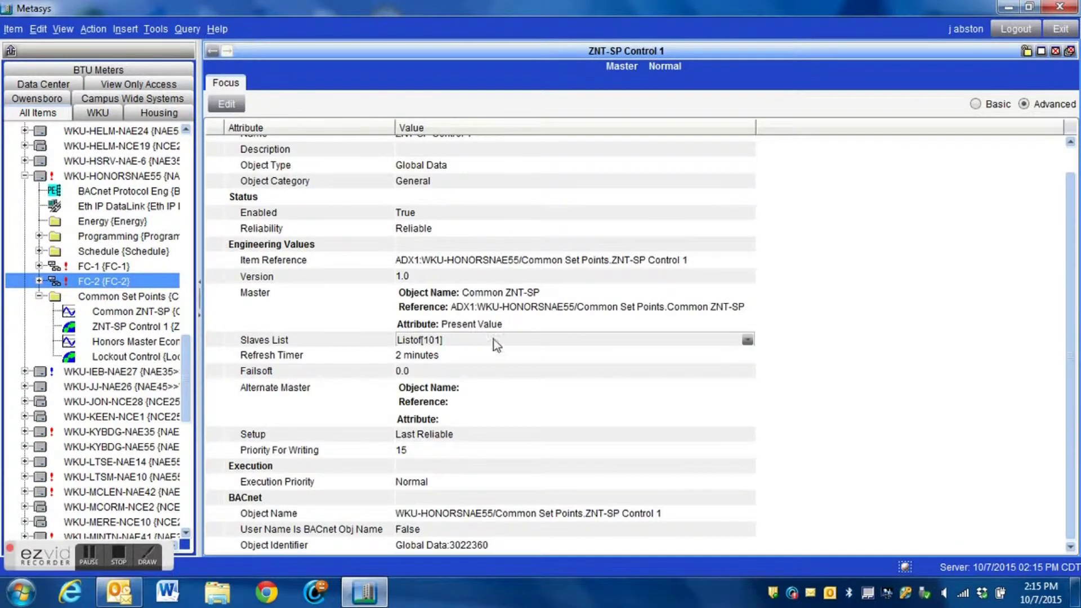
# Expand the Slaves List, scroll through its 101 VAV ZNT-SP entries, then collapse it
pyautogui.click(747, 341)
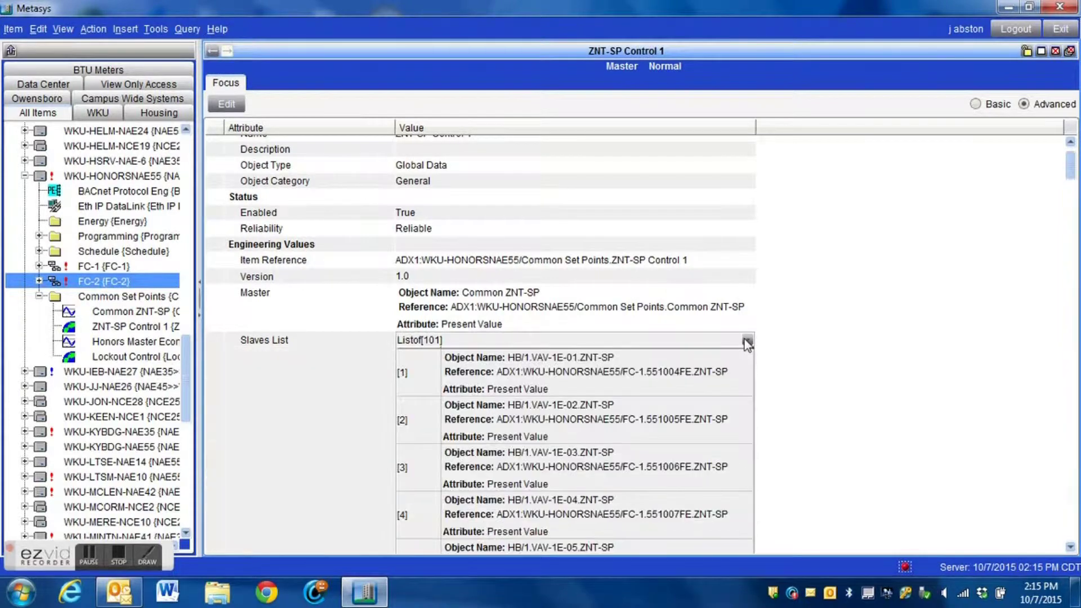
pyautogui.scroll(-3, 700, 385)
pyautogui.scroll(-5, 697, 367)
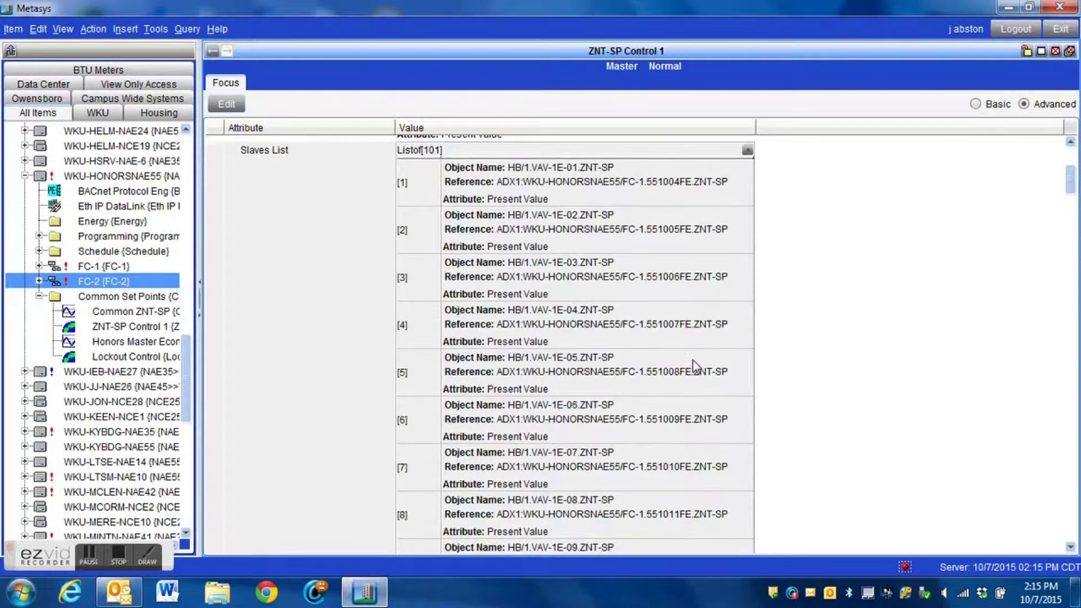
pyautogui.scroll(-6, 694, 364)
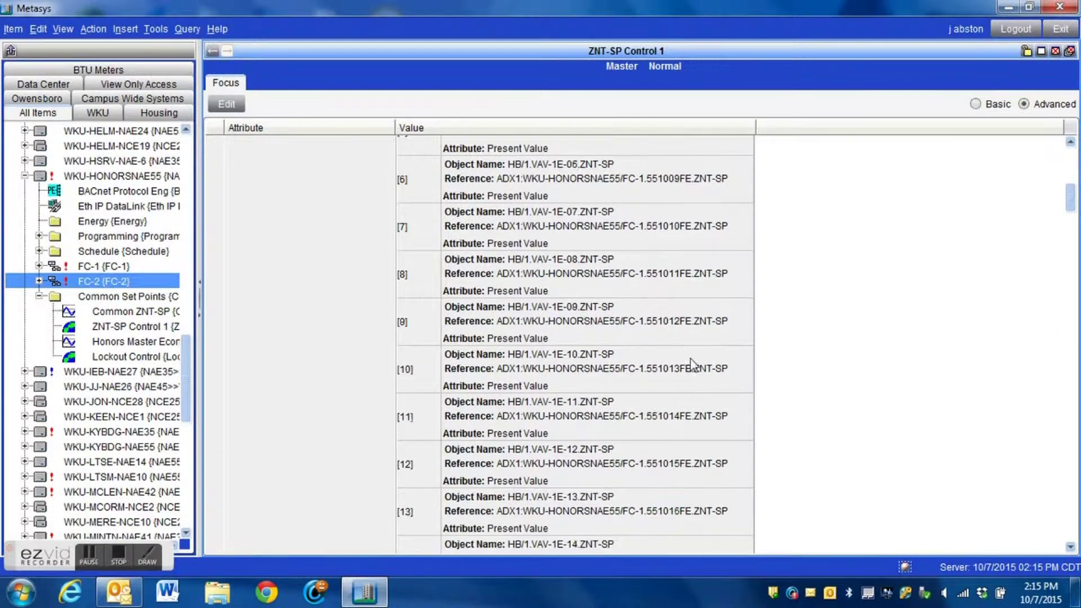
pyautogui.scroll(-10, 691, 365)
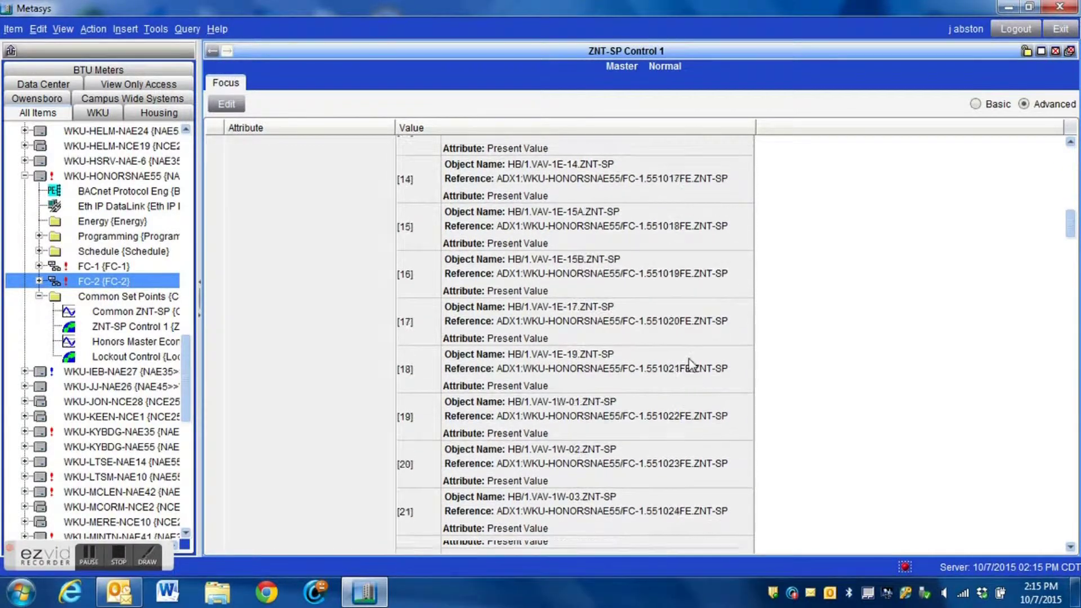
pyautogui.scroll(-3, 692, 365)
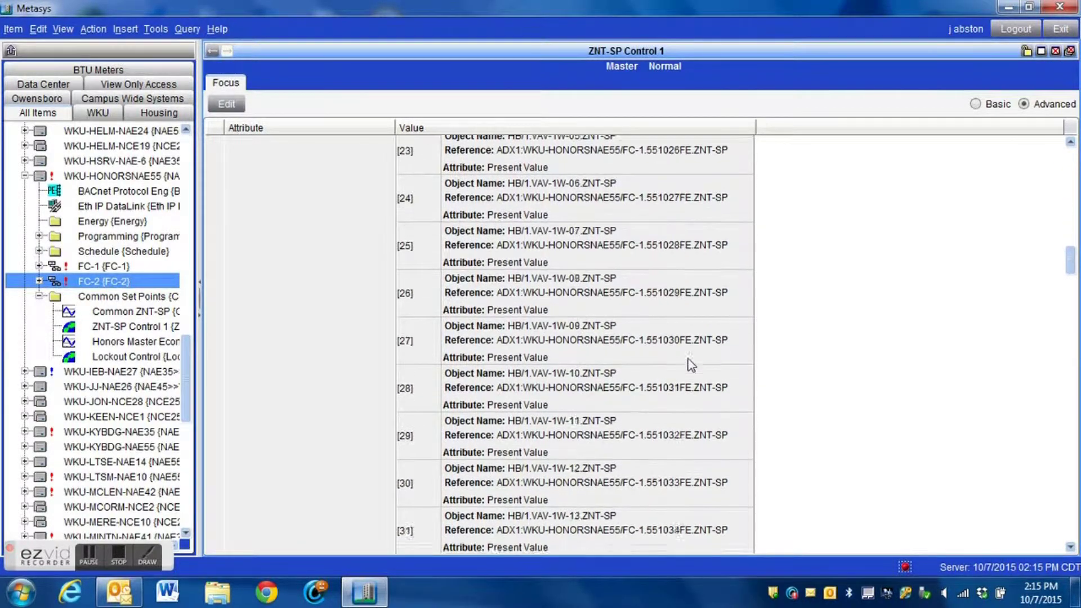
pyautogui.scroll(20, 689, 365)
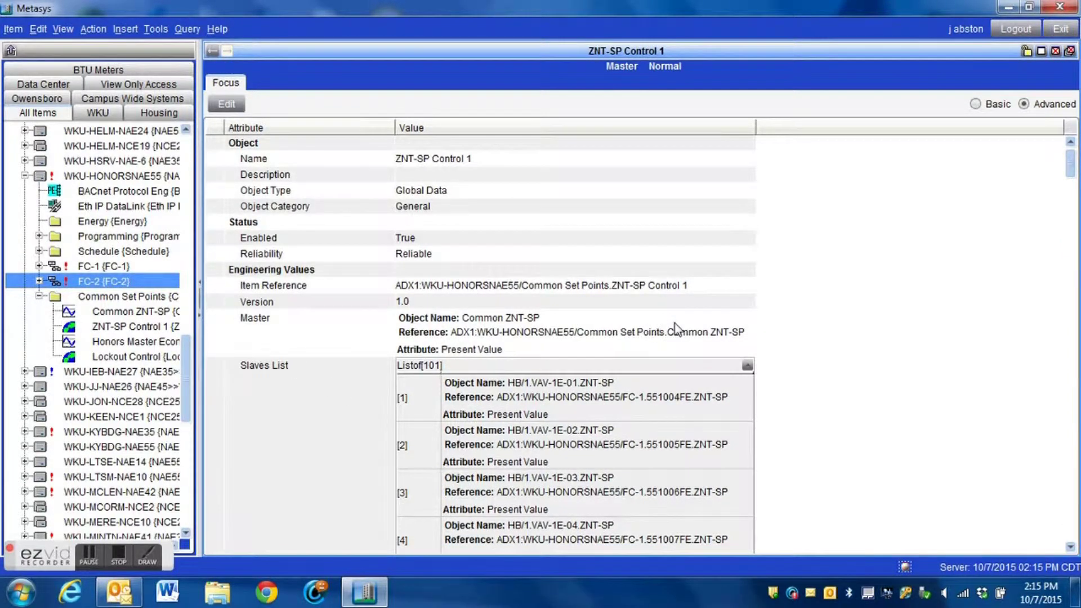
pyautogui.click(747, 366)
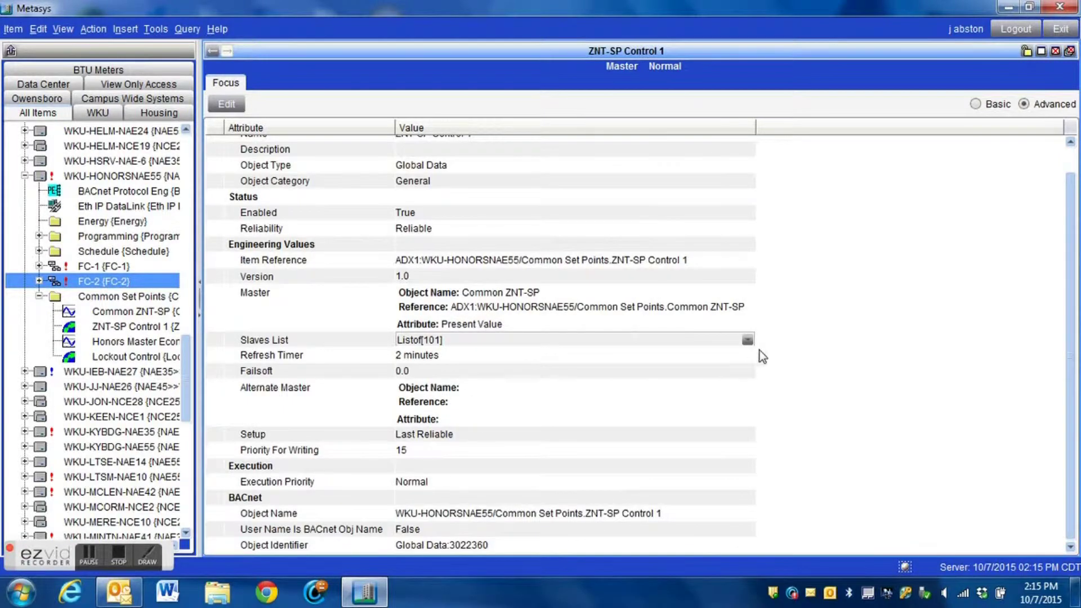